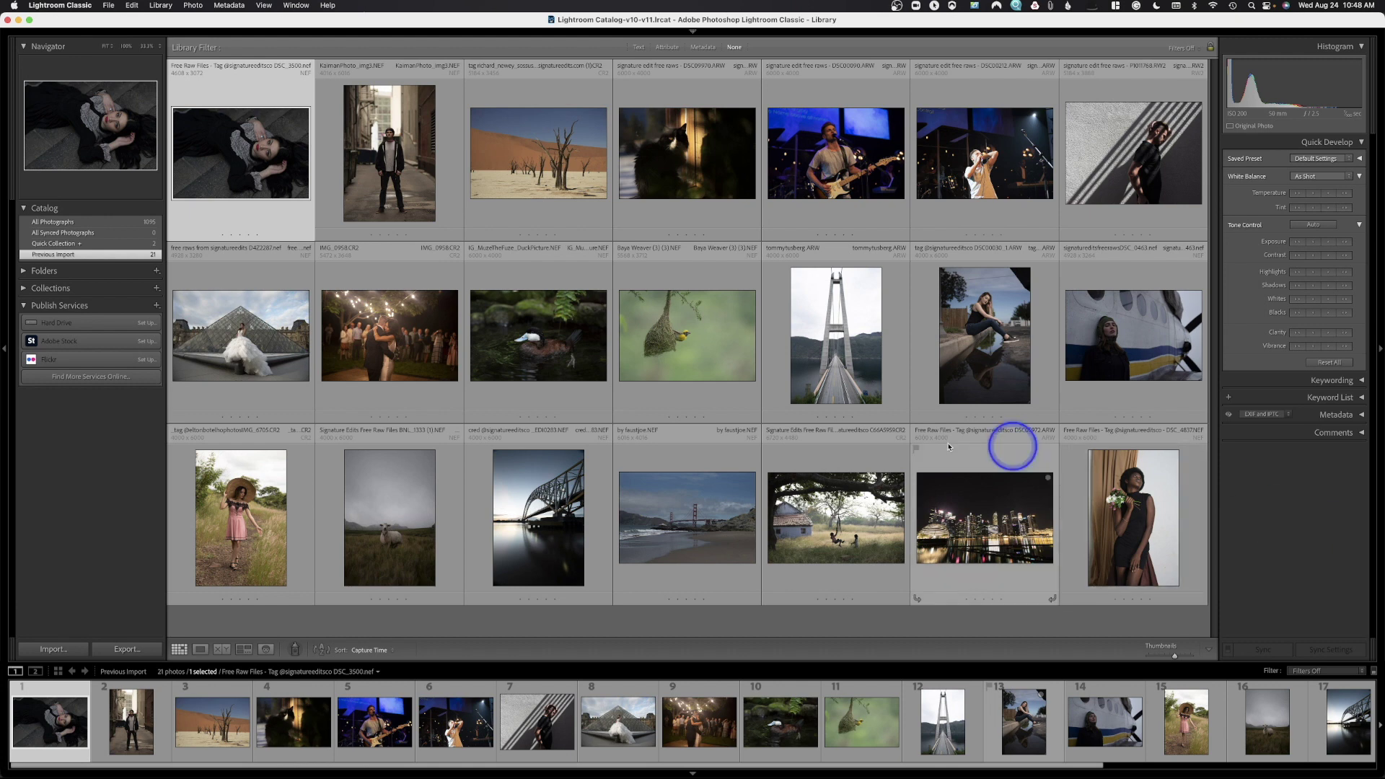
# - Show the first photo in Loupe view and return to the thumbnail grid
pyautogui.click(200, 650)
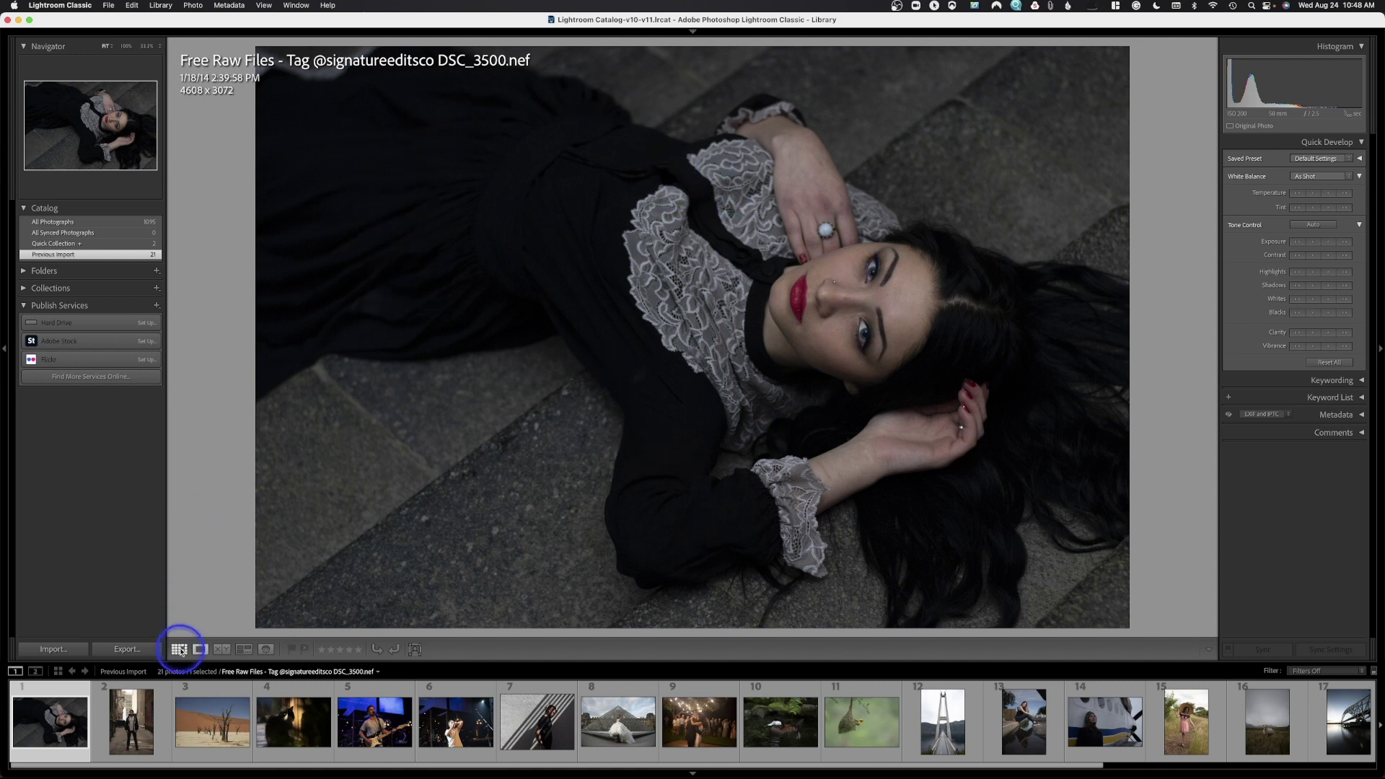
pyautogui.click(179, 649)
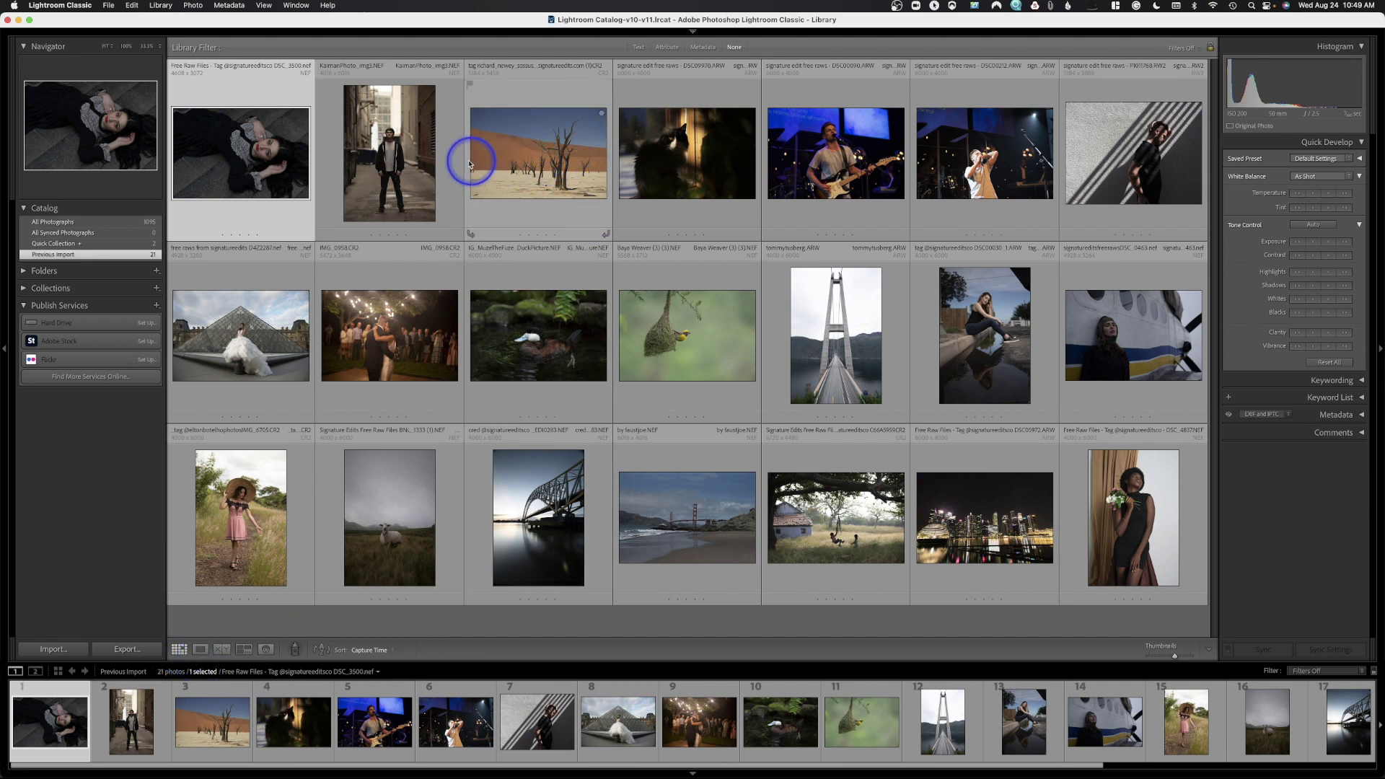
# - Keep the grid sorted by Capture Time and make the thumbnails slightly smaller
pyautogui.click(388, 651)
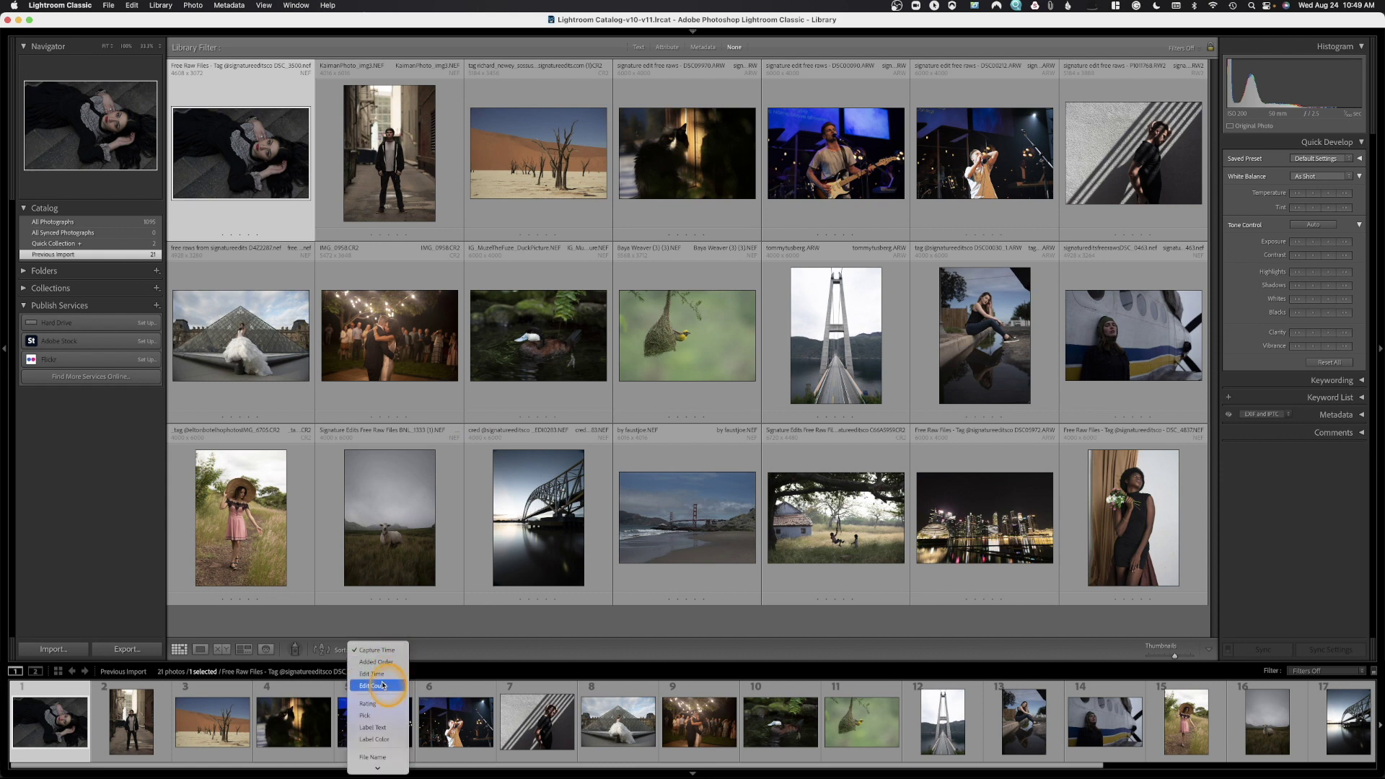
pyautogui.click(382, 651)
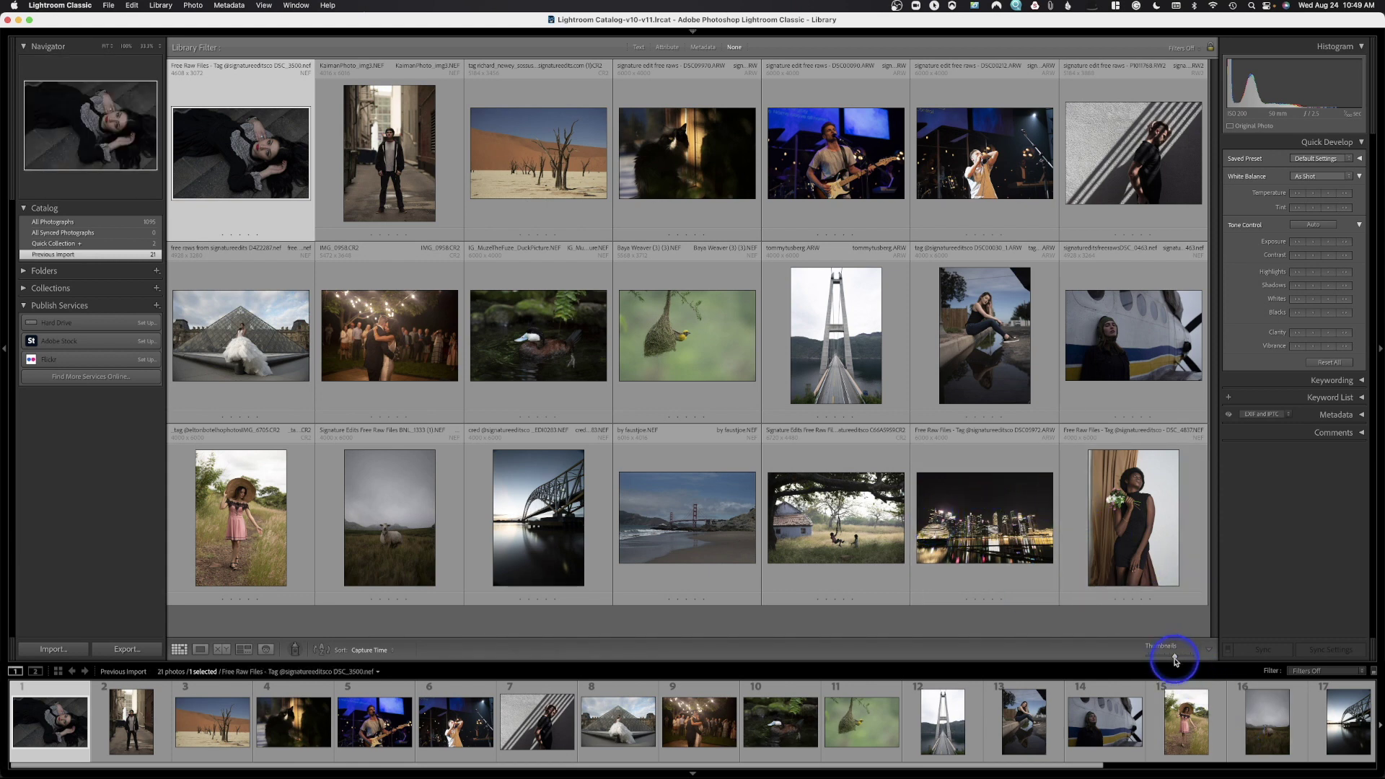
pyautogui.moveTo(1173, 660); pyautogui.dragTo(1171, 658)
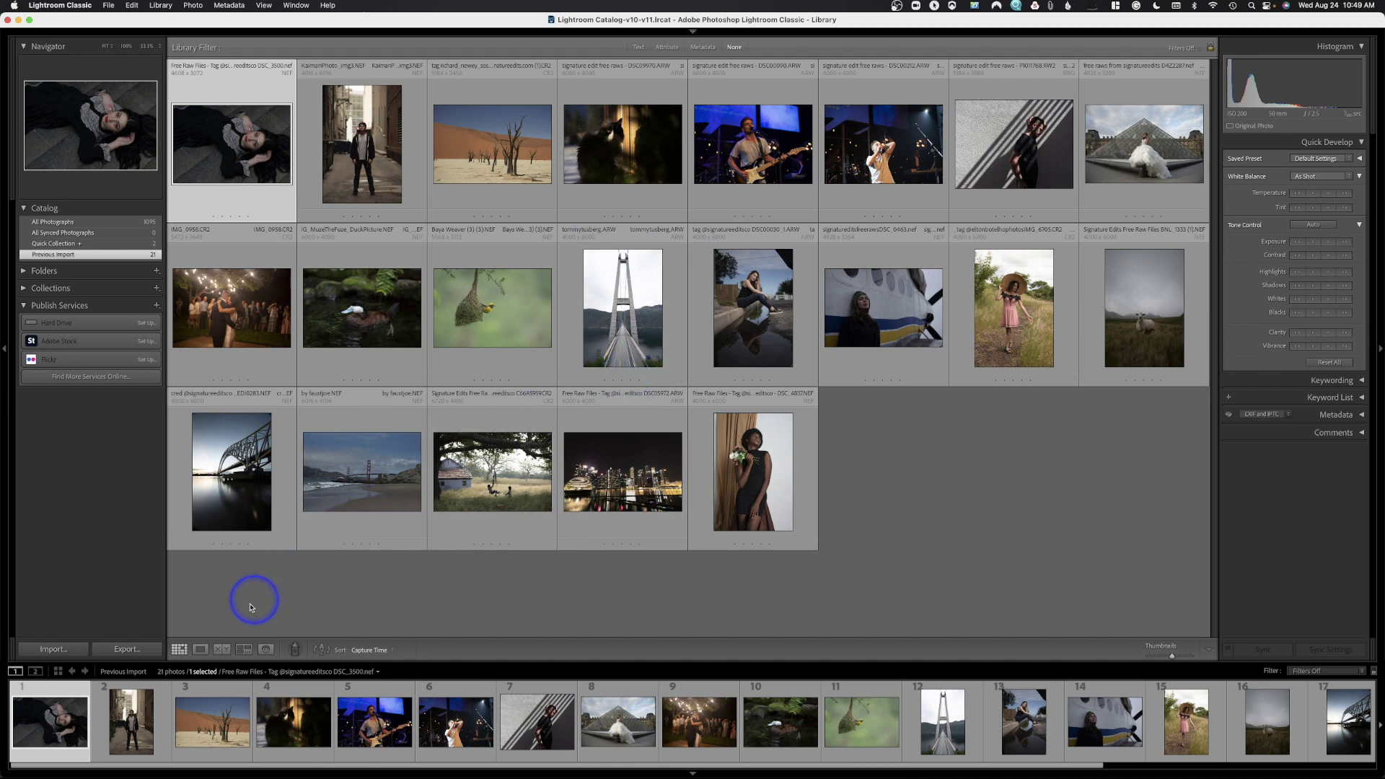
# - Open the first photo in Loupe view and give it a one-star rating
pyautogui.click(200, 649)
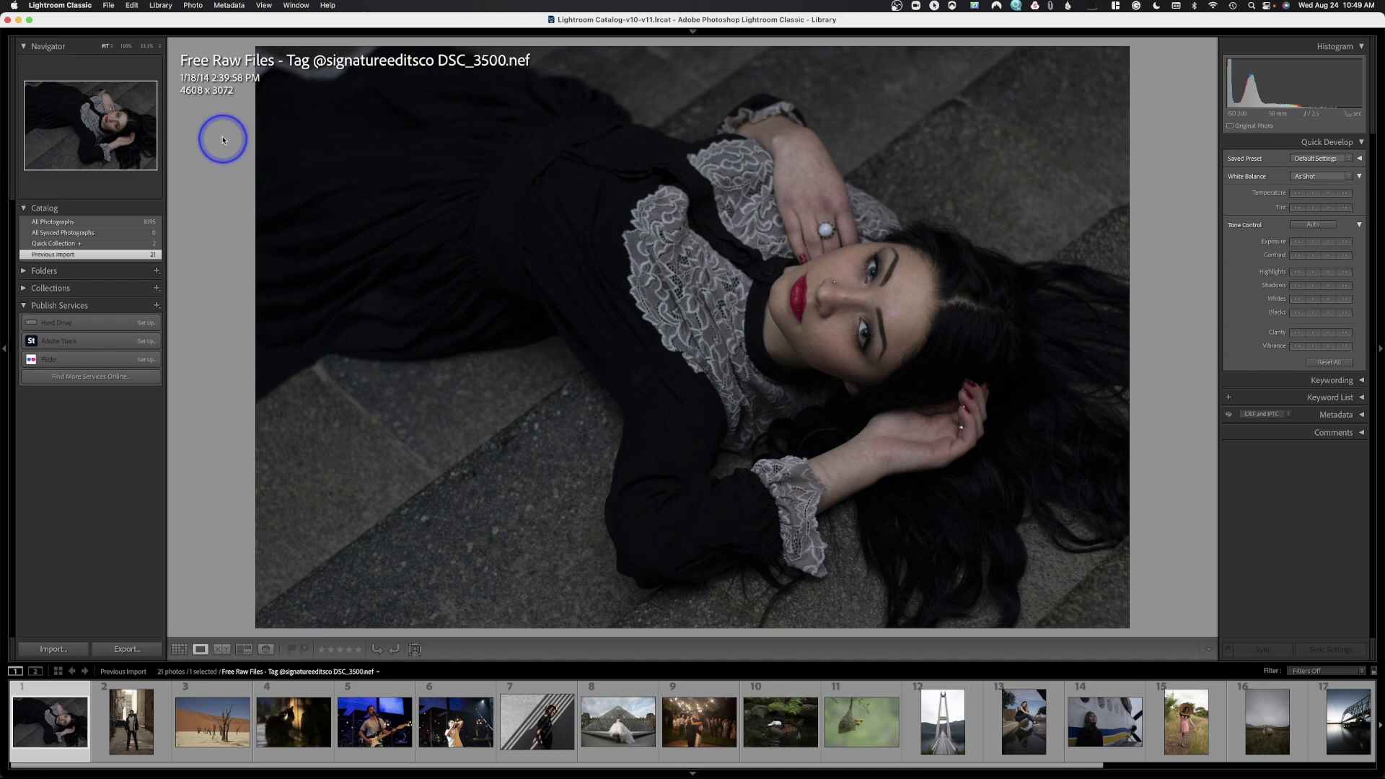
pyautogui.click(194, 6)
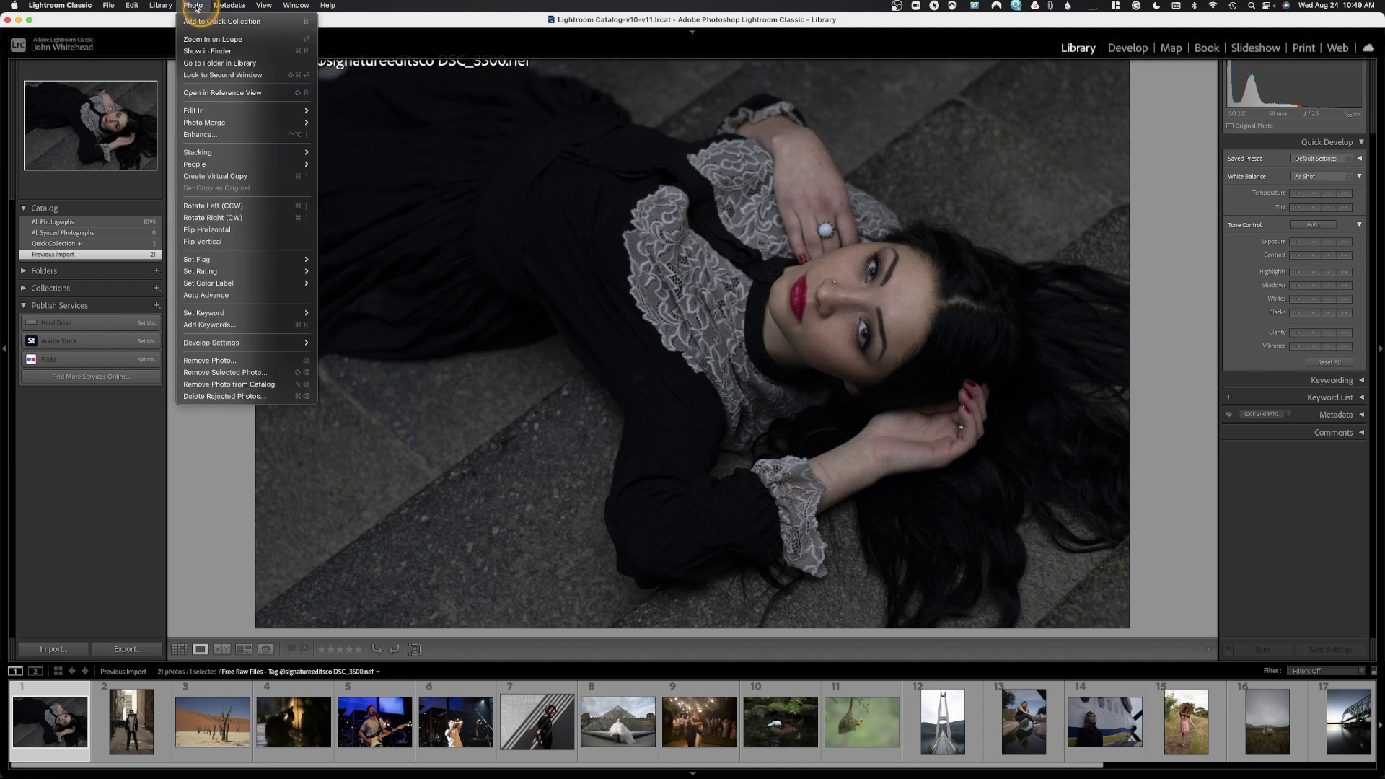
pyautogui.moveTo(217, 271)
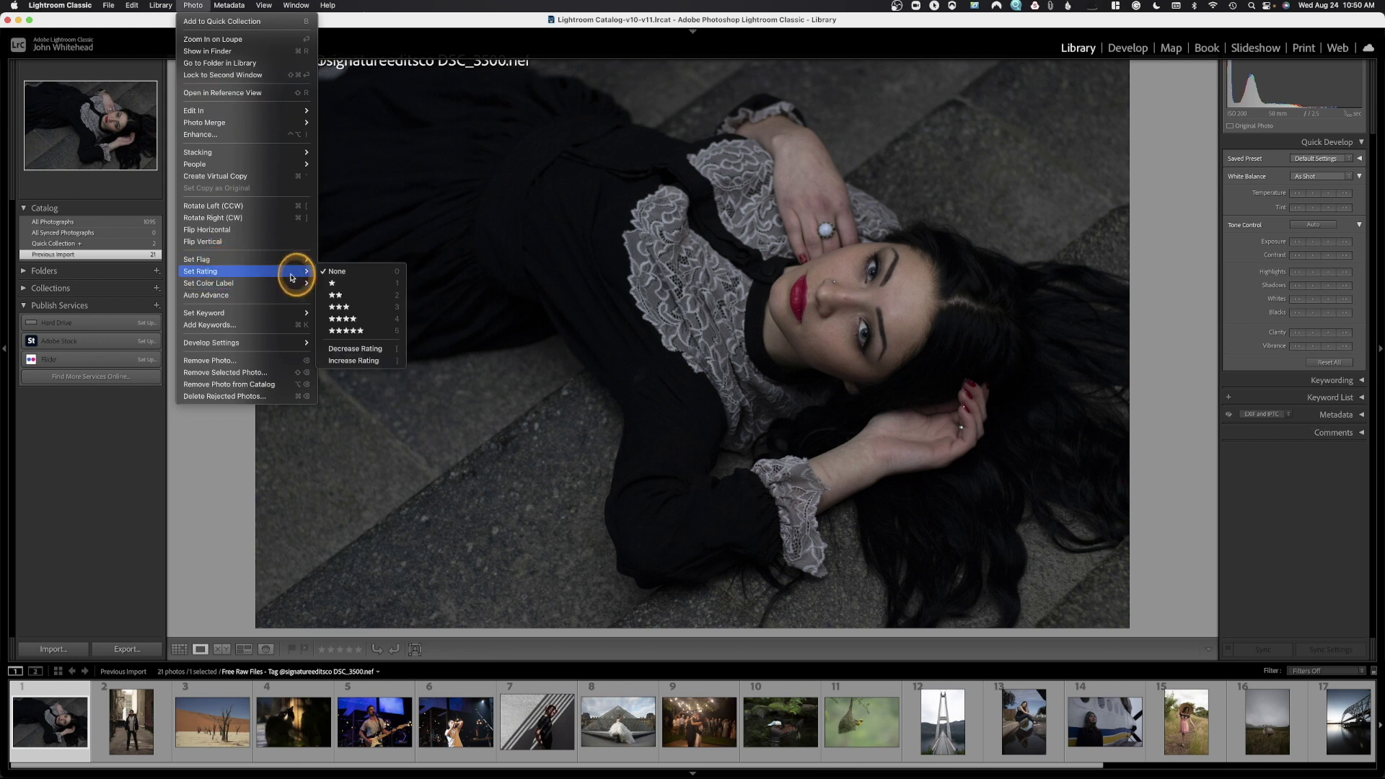
pyautogui.click(336, 287)
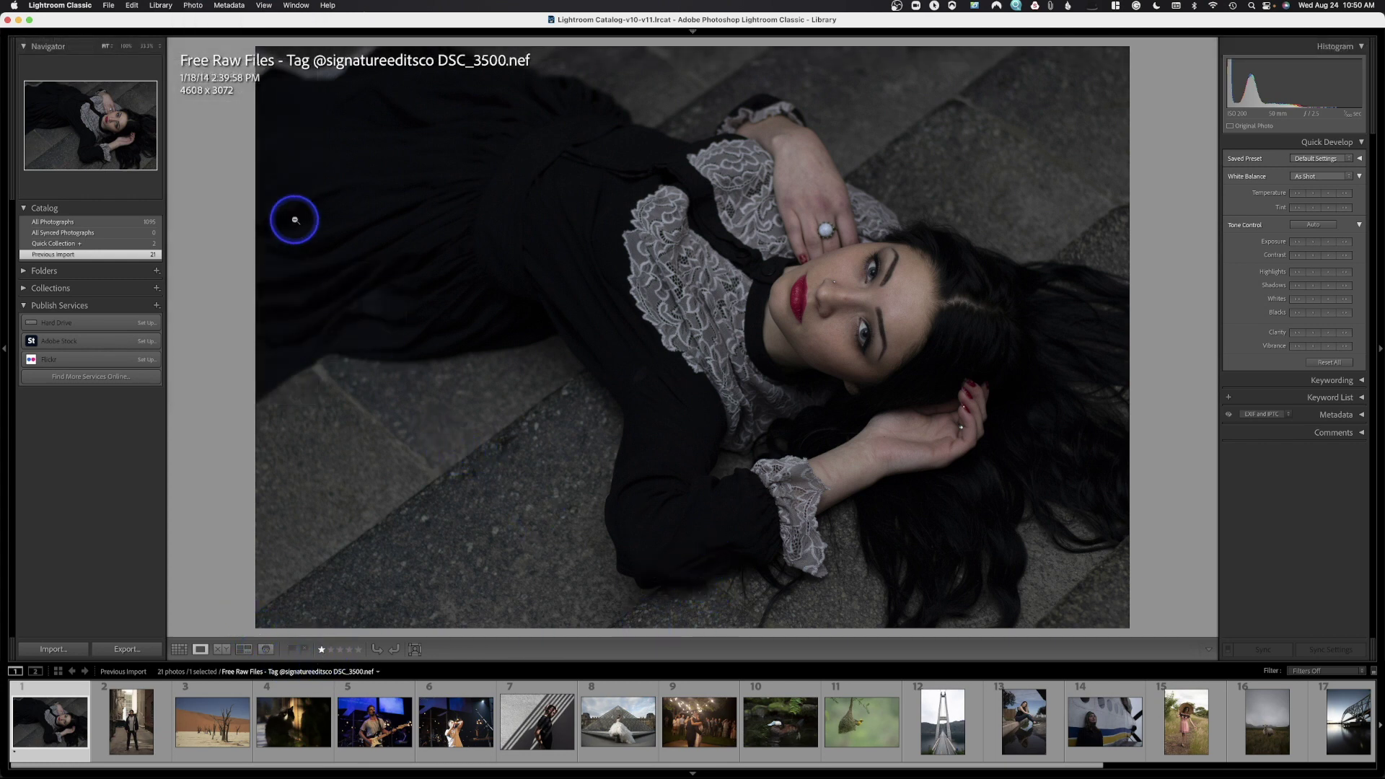
# - Raise the first photo's rating to two stars
pyautogui.click(192, 5)
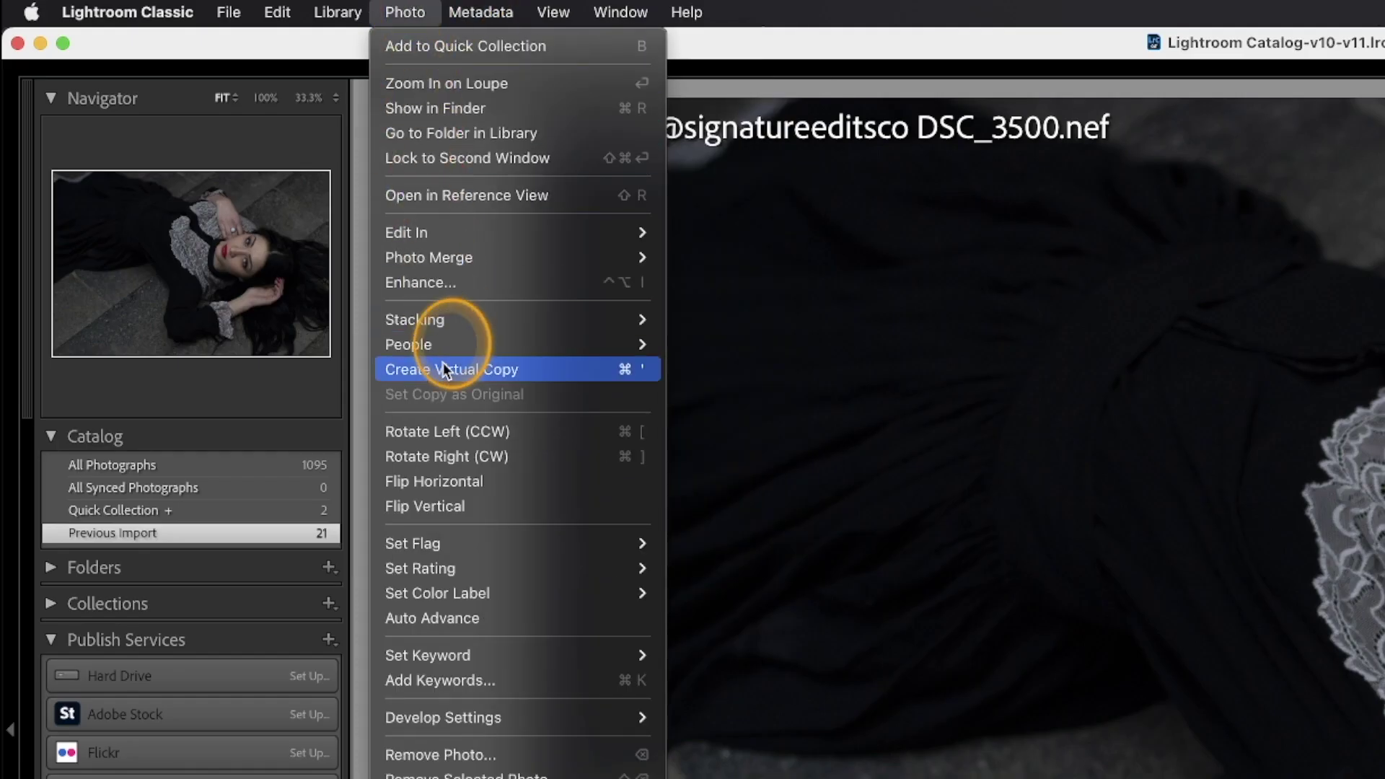
pyautogui.moveTo(442, 570)
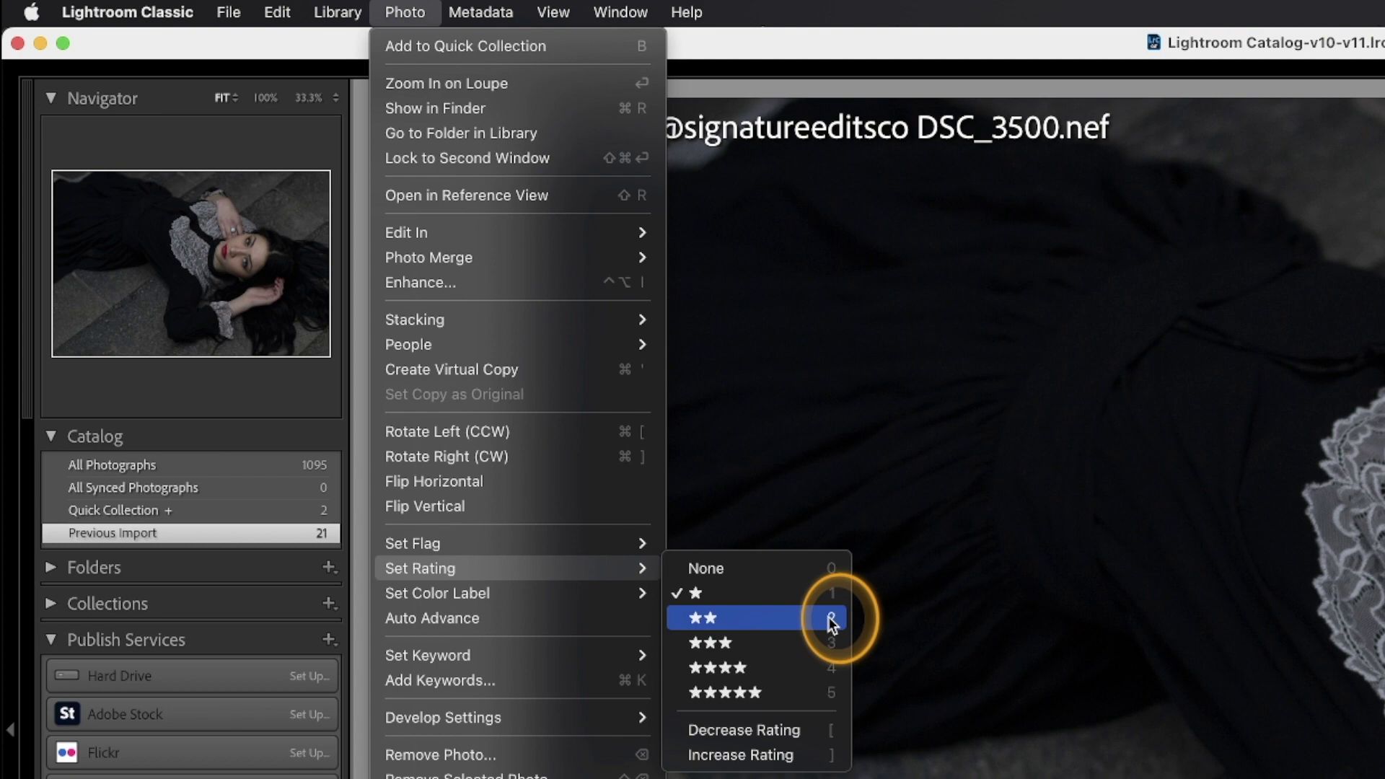
pyautogui.click(832, 620)
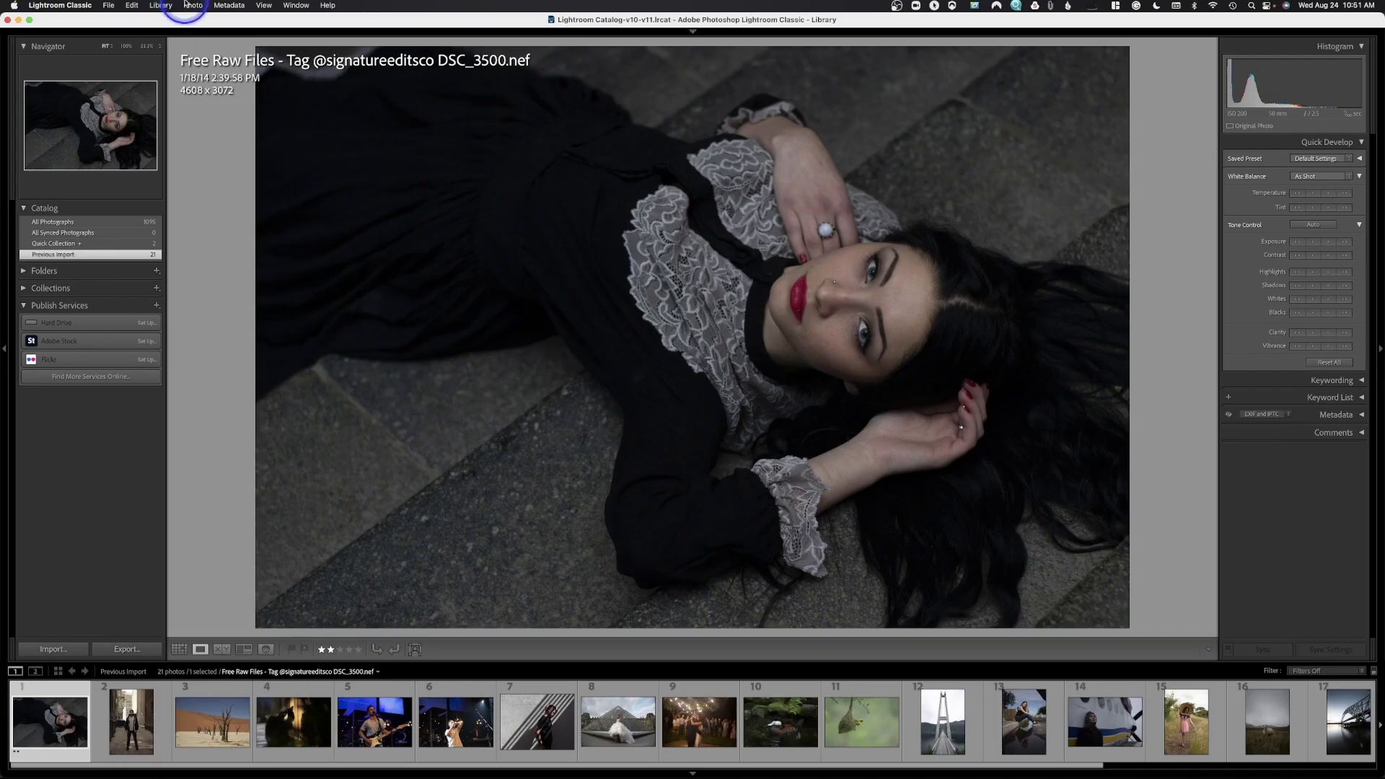
# - Assign the Purple color label to the first photo
pyautogui.click(188, 5)
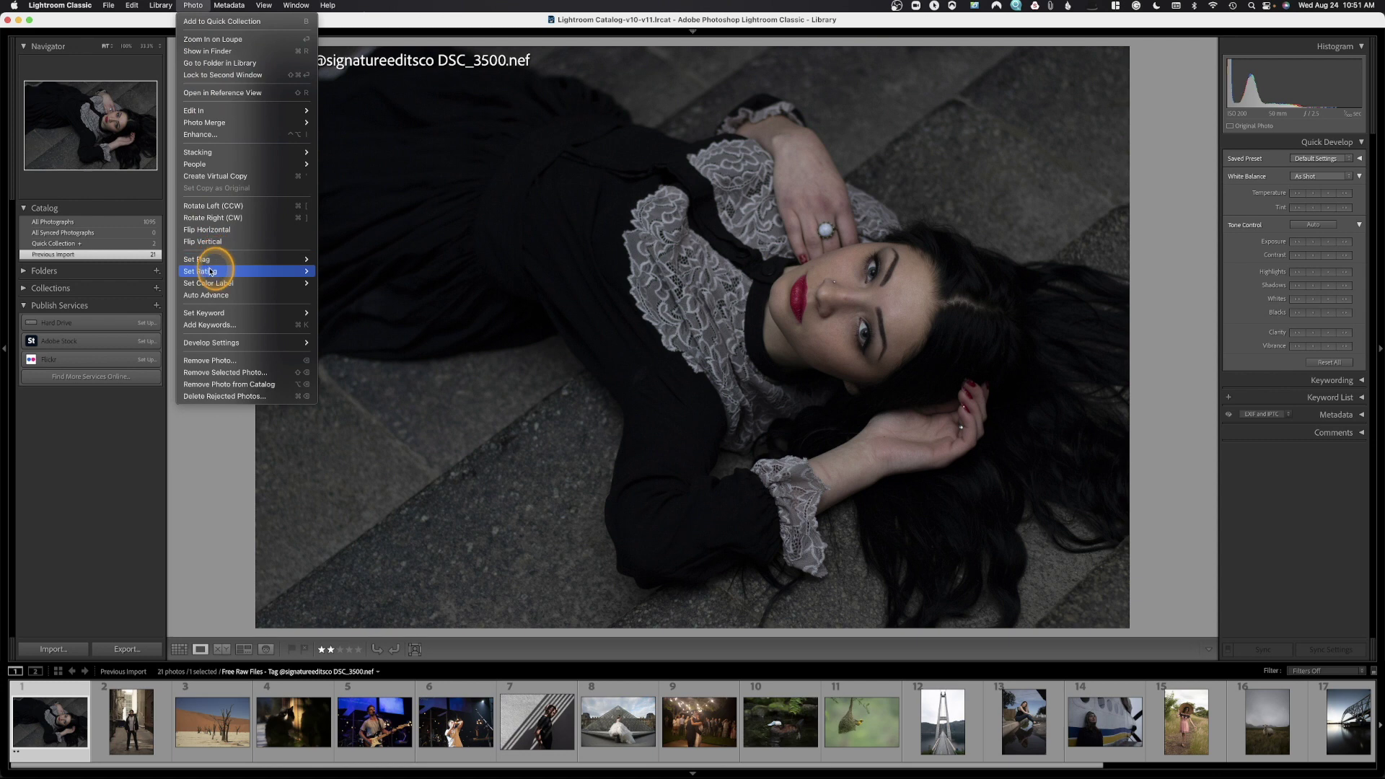
pyautogui.moveTo(210, 271)
pyautogui.click(194, 5)
pyautogui.click(194, 5)
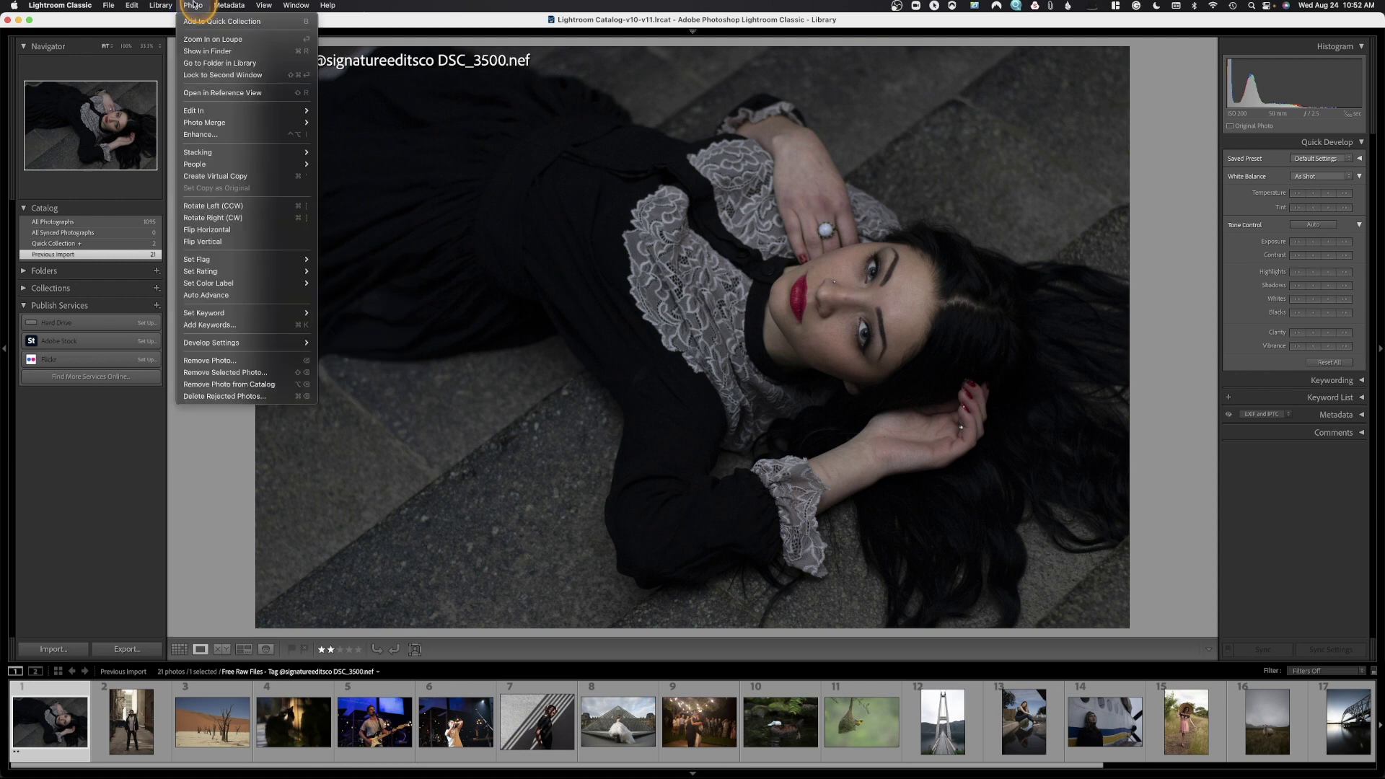
pyautogui.moveTo(216, 272)
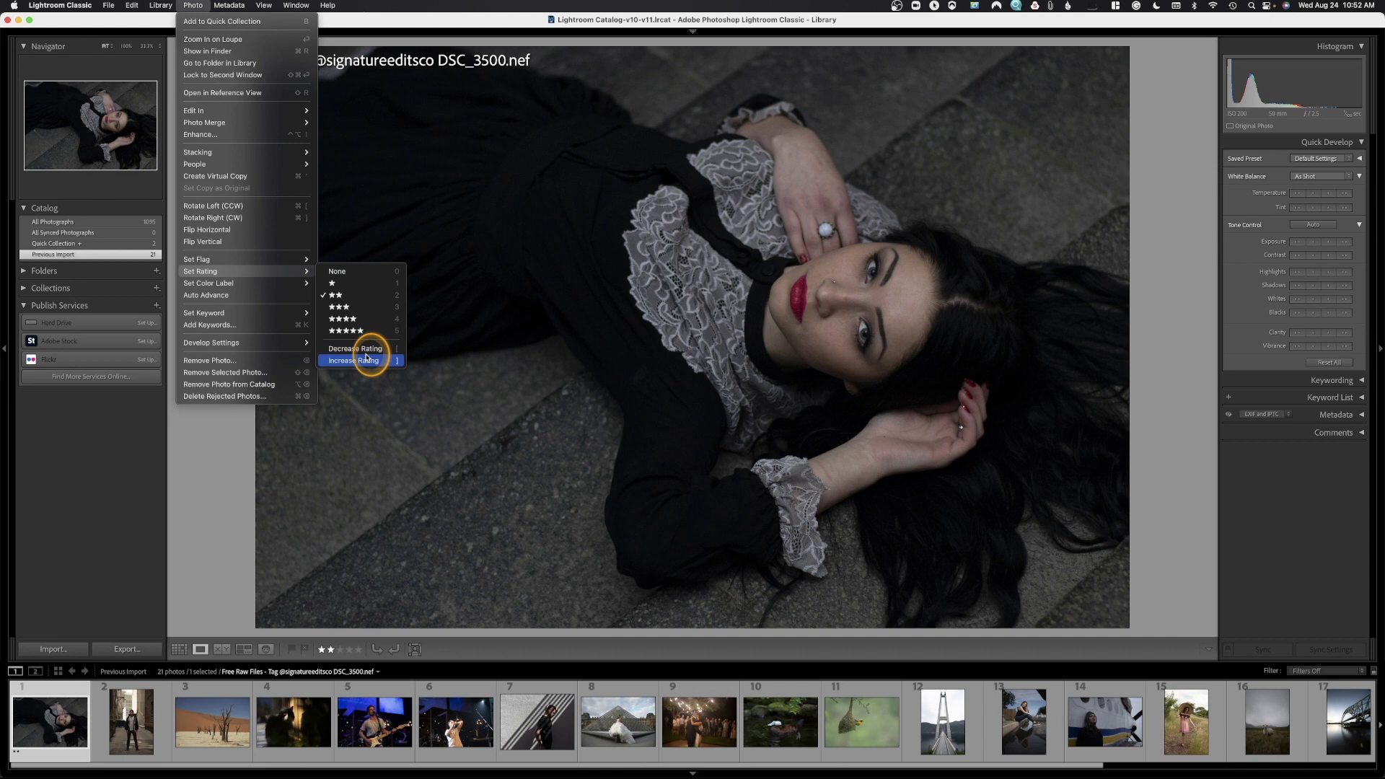
pyautogui.moveTo(254, 284)
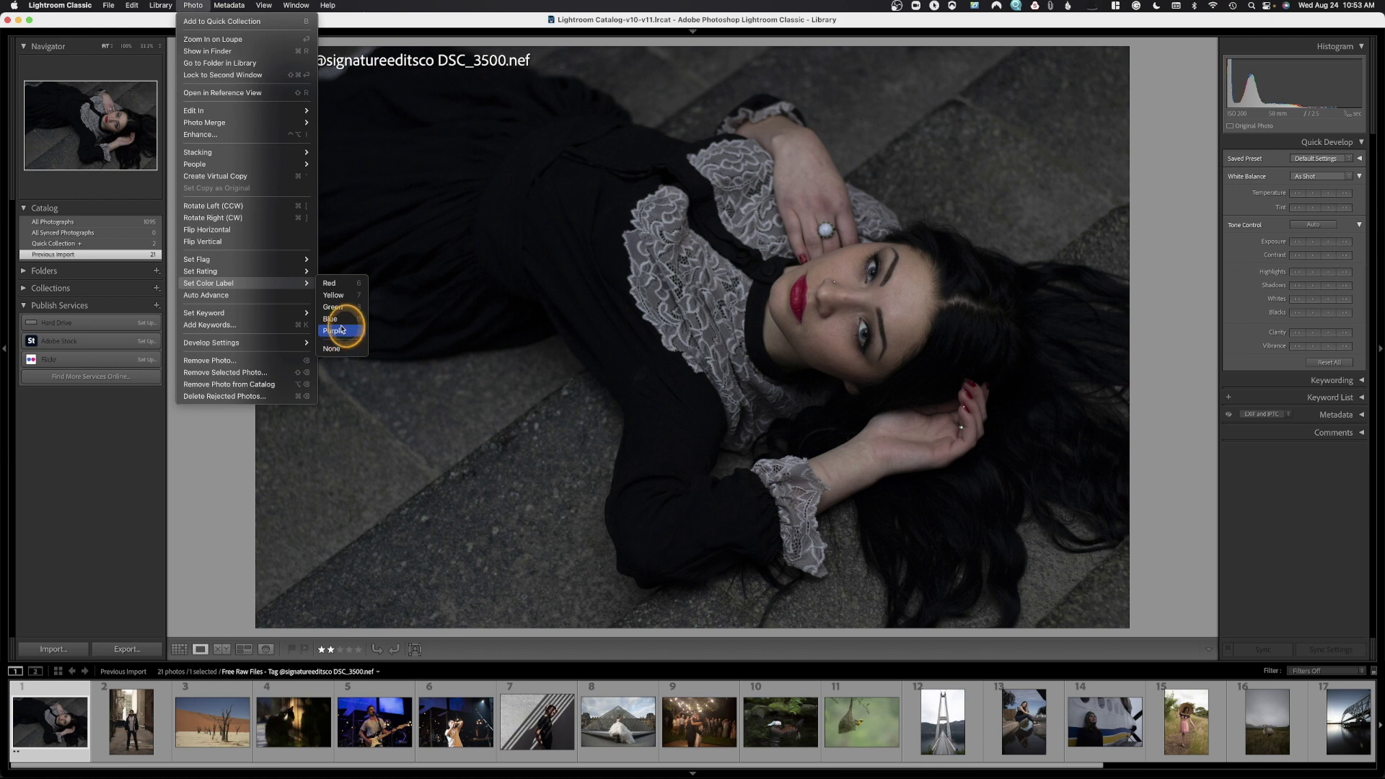
pyautogui.click(333, 331)
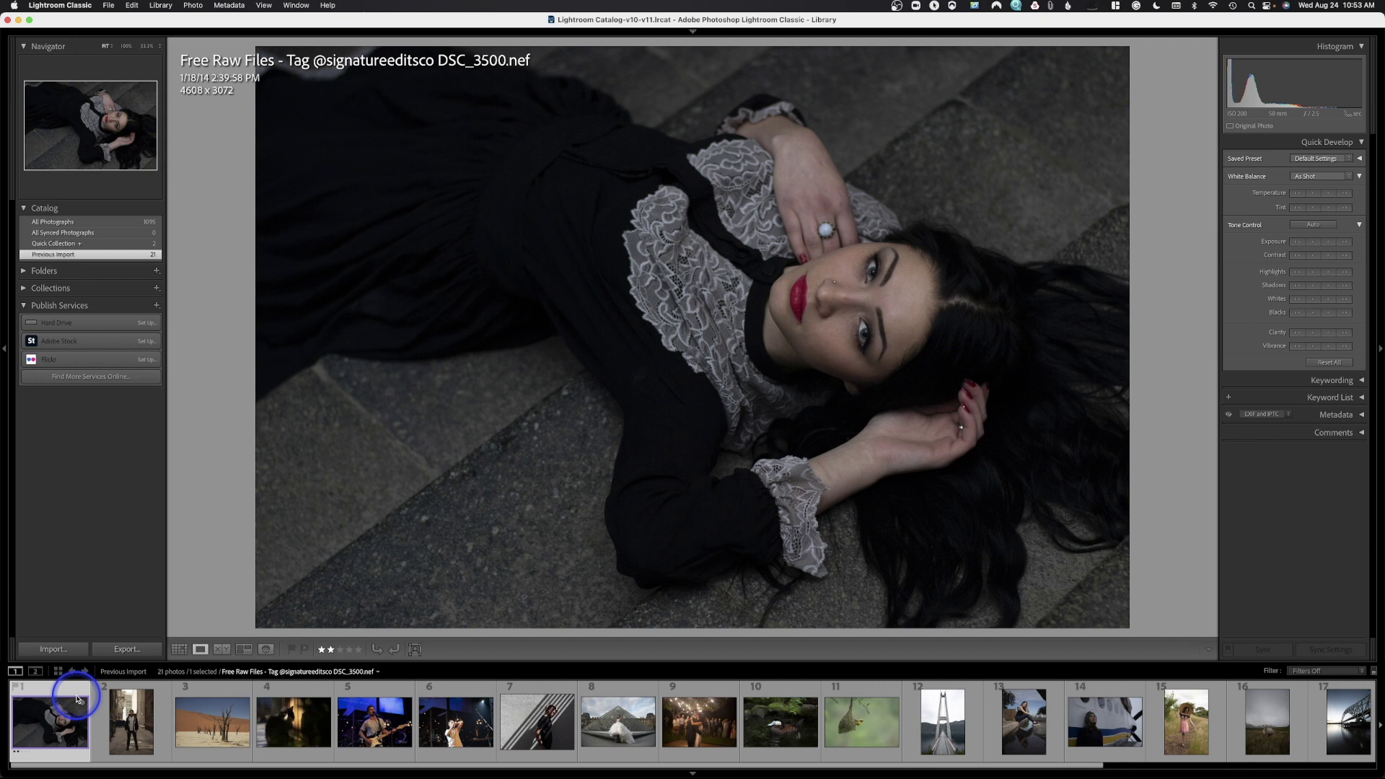
# - Flag the first photo as Rejected and undo that flag
pyautogui.click(194, 5)
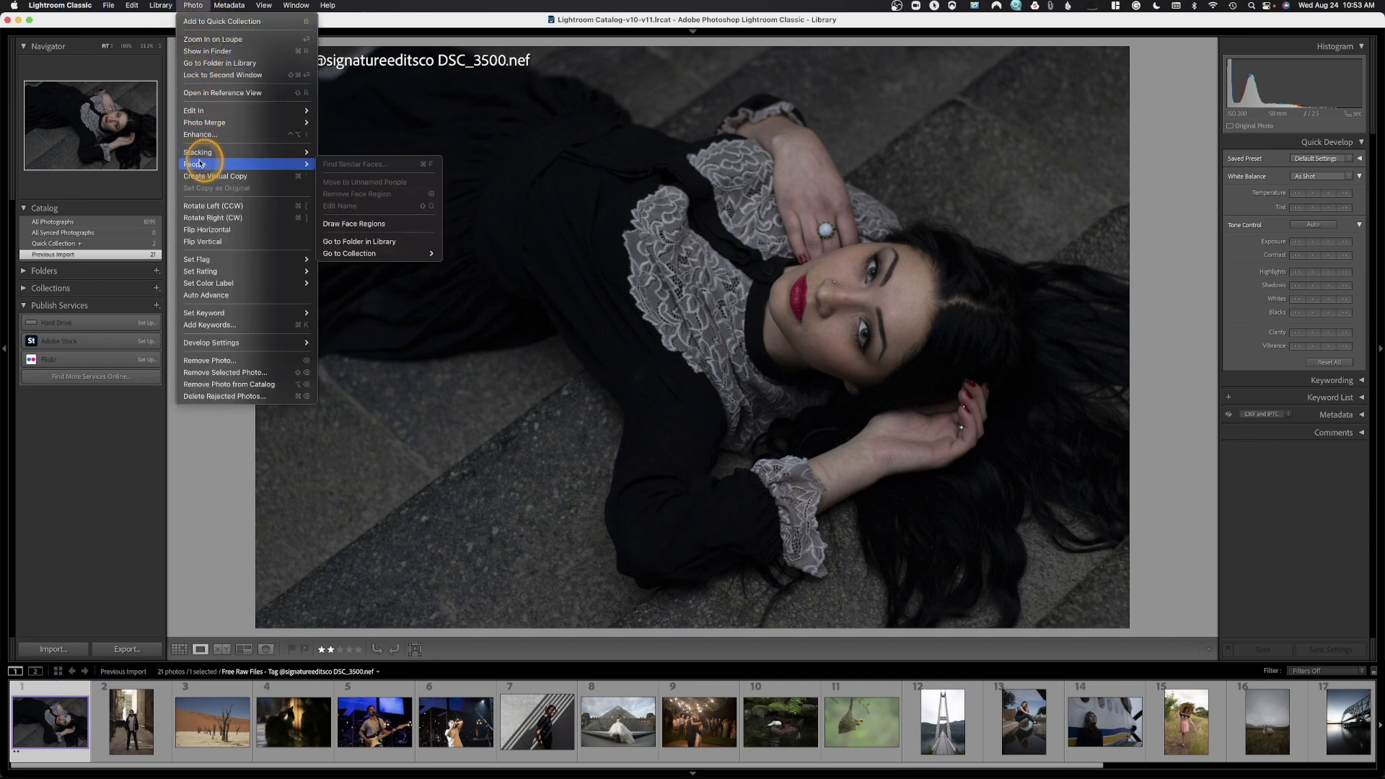
pyautogui.moveTo(210, 261)
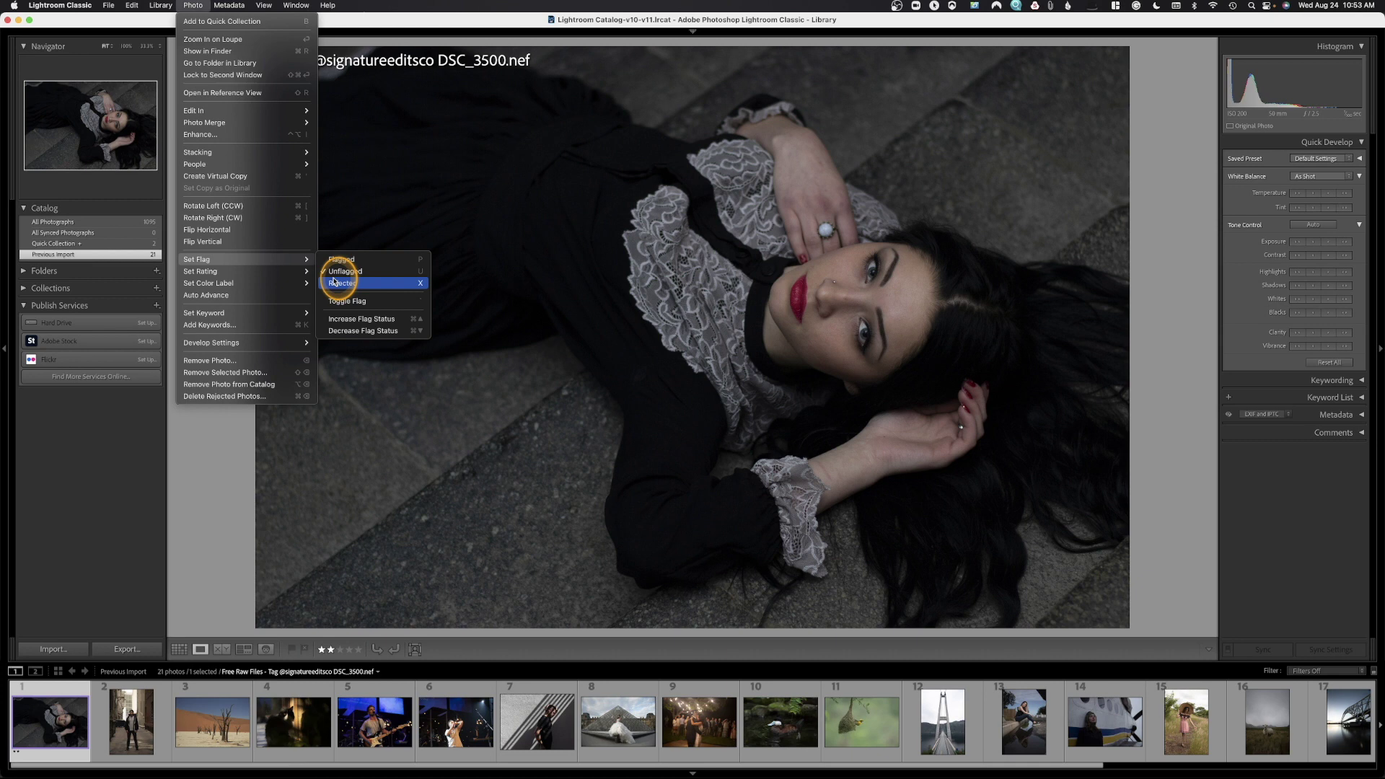
pyautogui.click(334, 282)
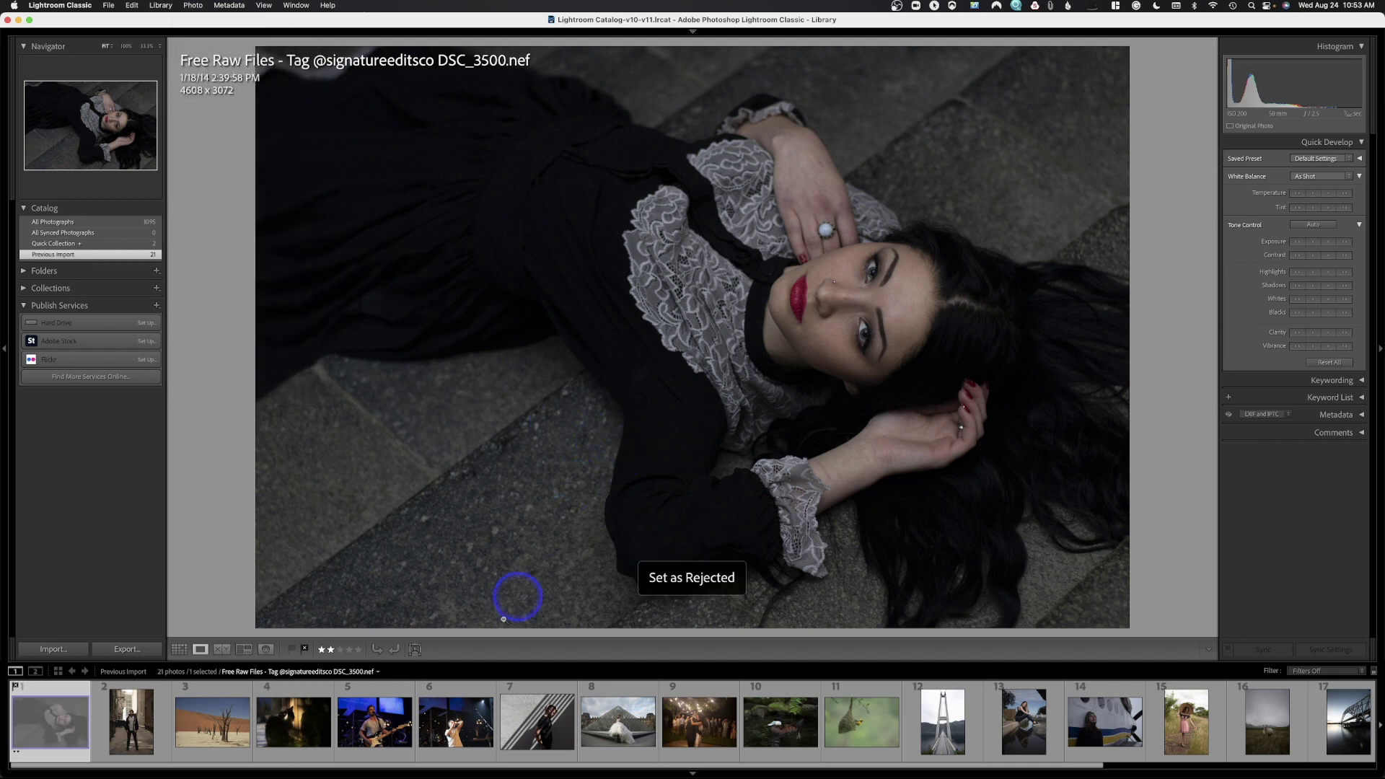
pyautogui.press('super+z')
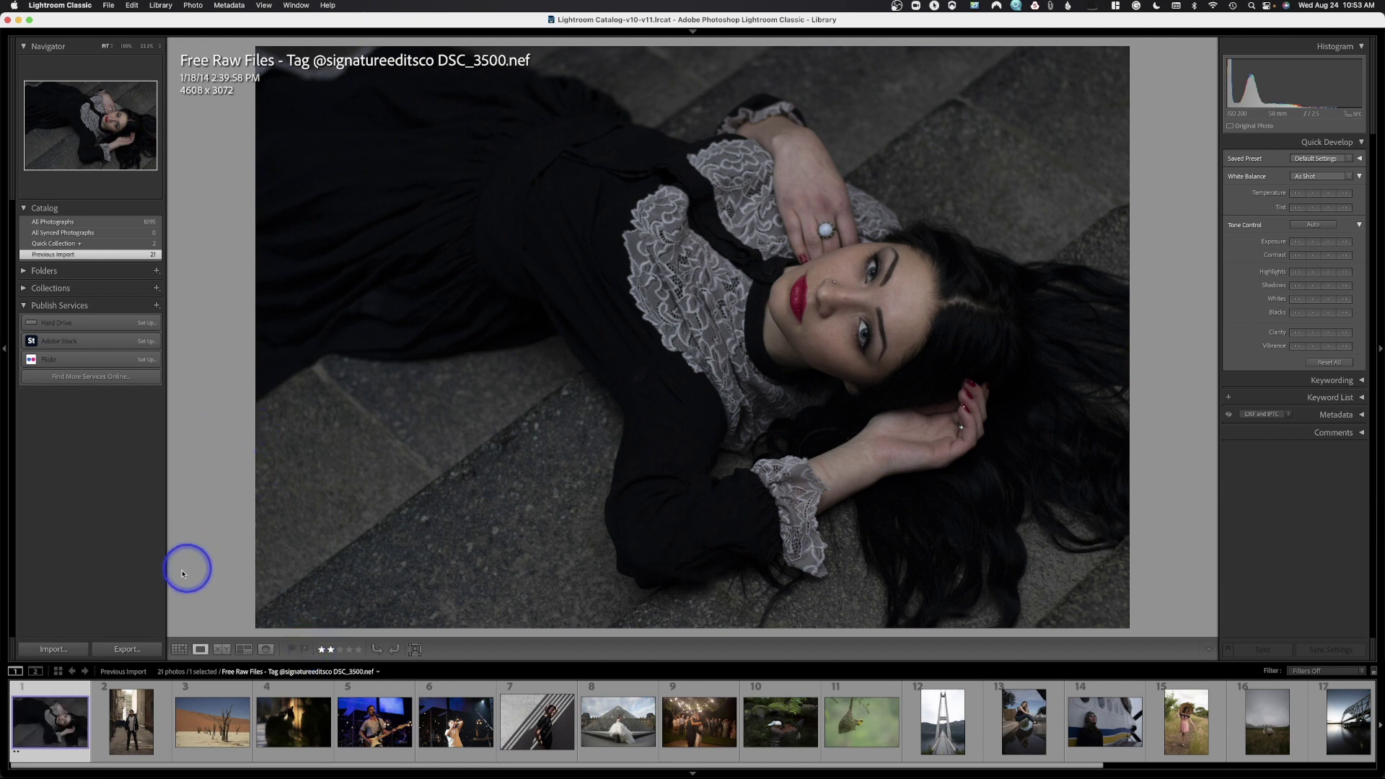
# - Reset the first photo's star rating to 0 and set its color label to None
pyautogui.press('0')
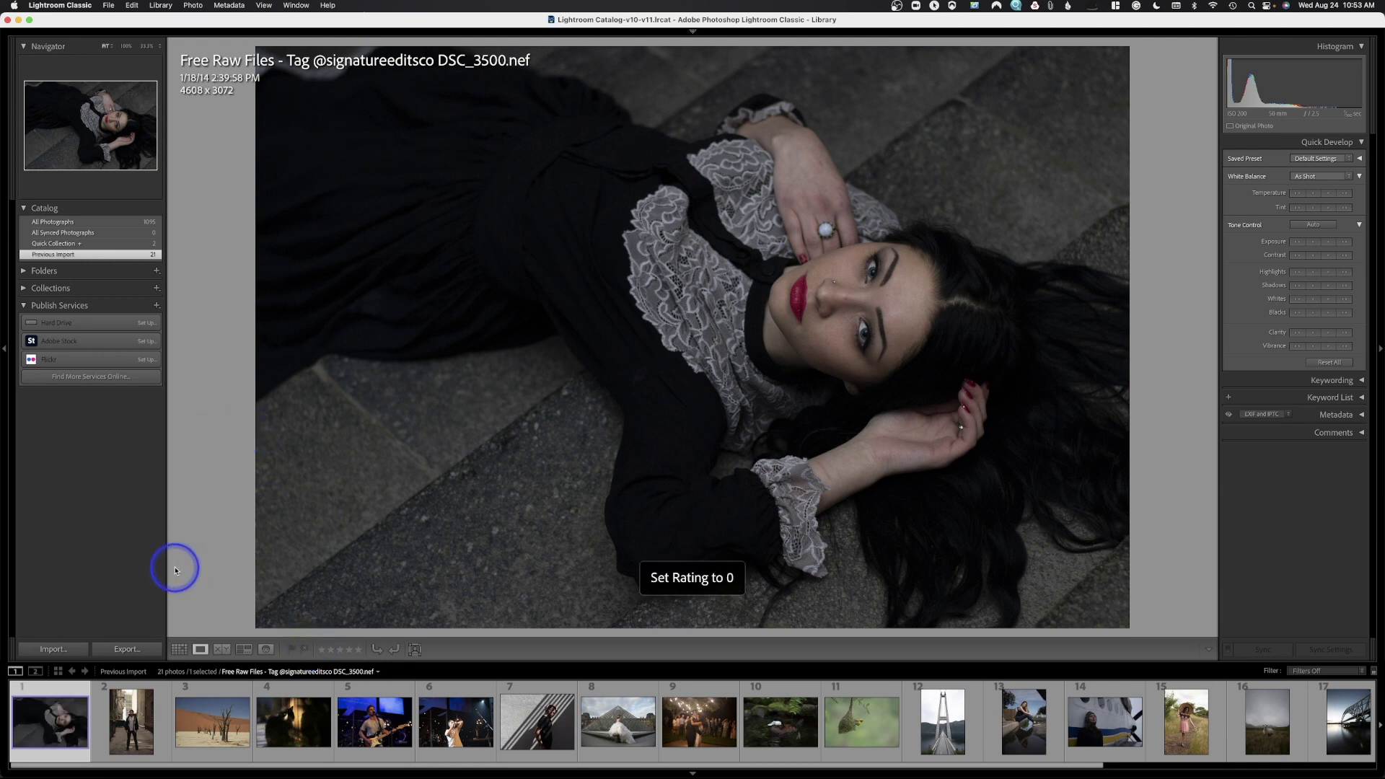
pyautogui.click(192, 6)
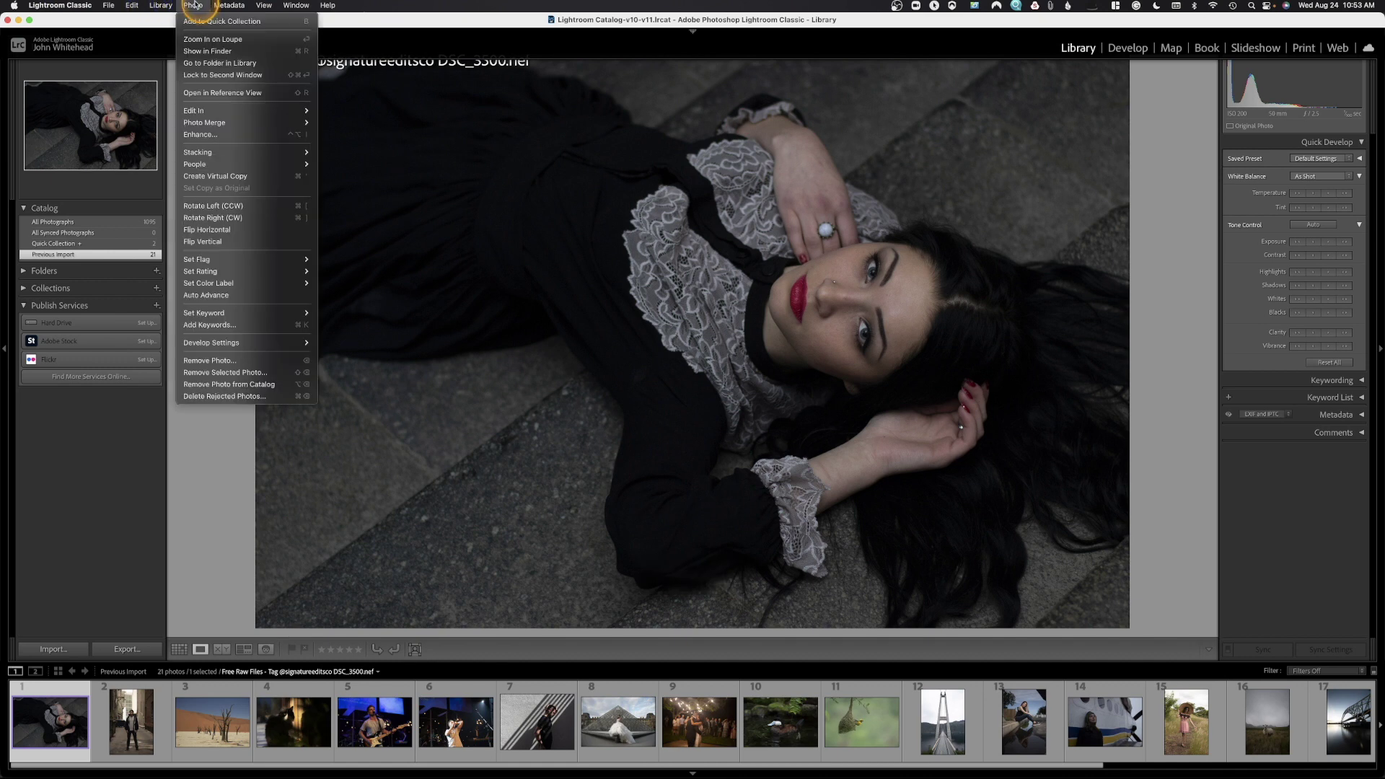
pyautogui.moveTo(285, 283)
pyautogui.click(350, 353)
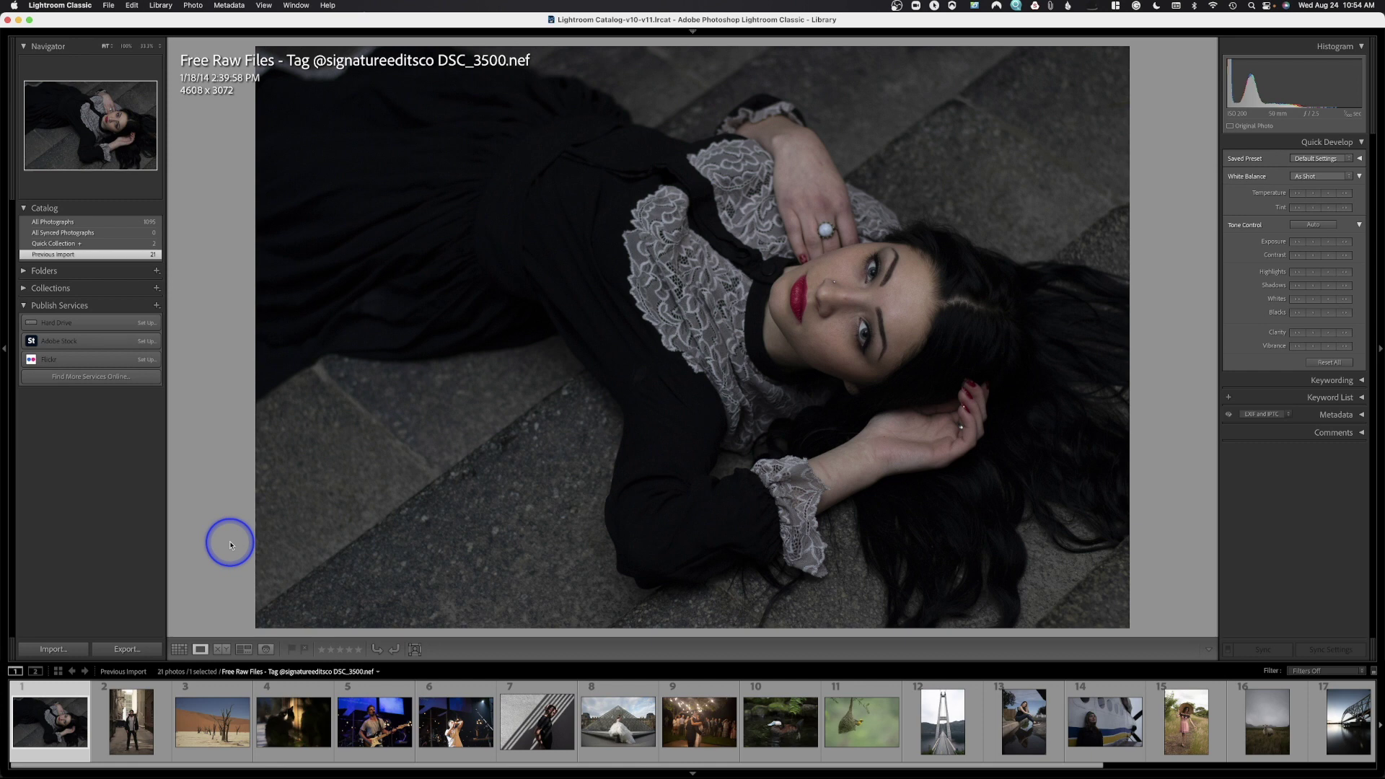
# - Browse forward one photo at a time to the guitarist picture and back to the first photo
pyautogui.press('Right')
pyautogui.press('Right')
pyautogui.press('Right')
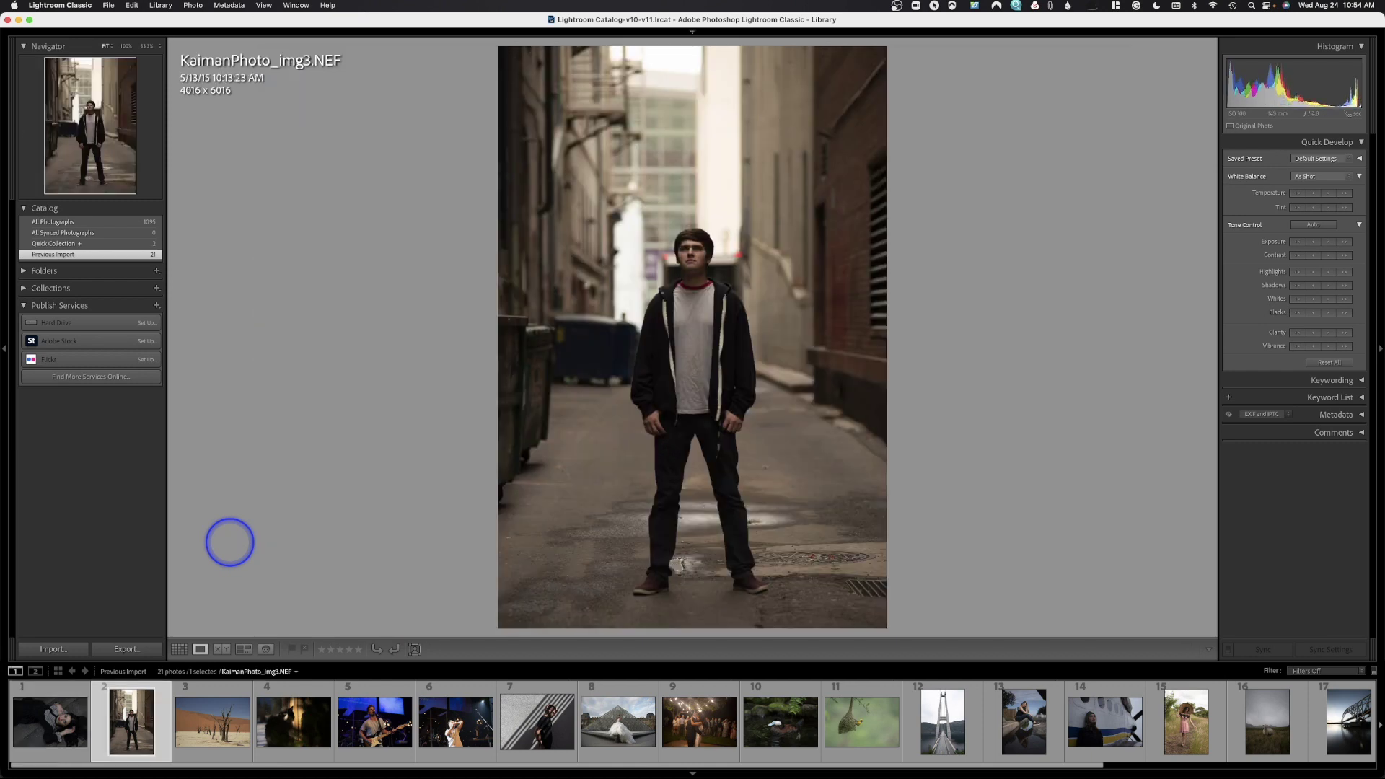
pyautogui.press('Right')
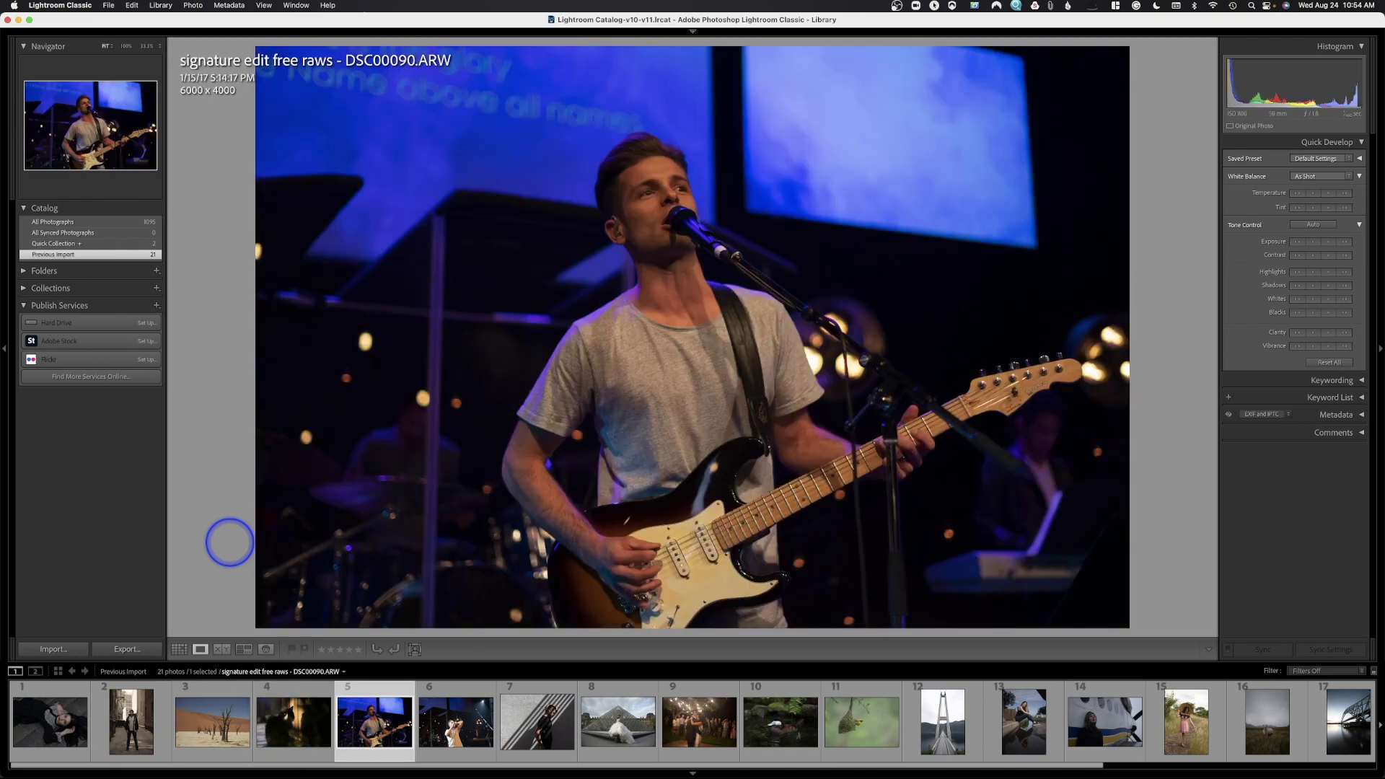
pyautogui.press('Left')
pyautogui.press('Left')
pyautogui.press('Left')
pyautogui.press('Left')
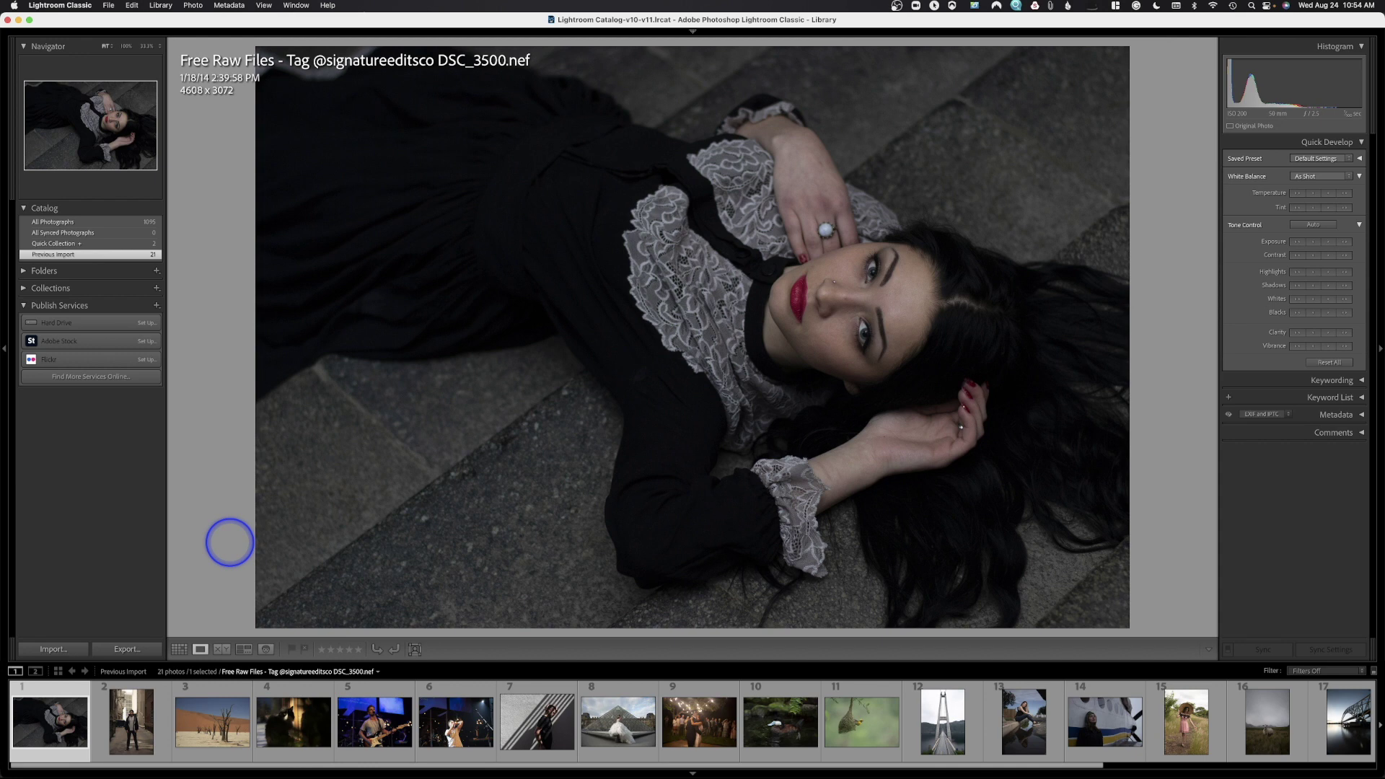
# - View the second, third and fourth photos individually and go back to the first one
pyautogui.click(127, 719)
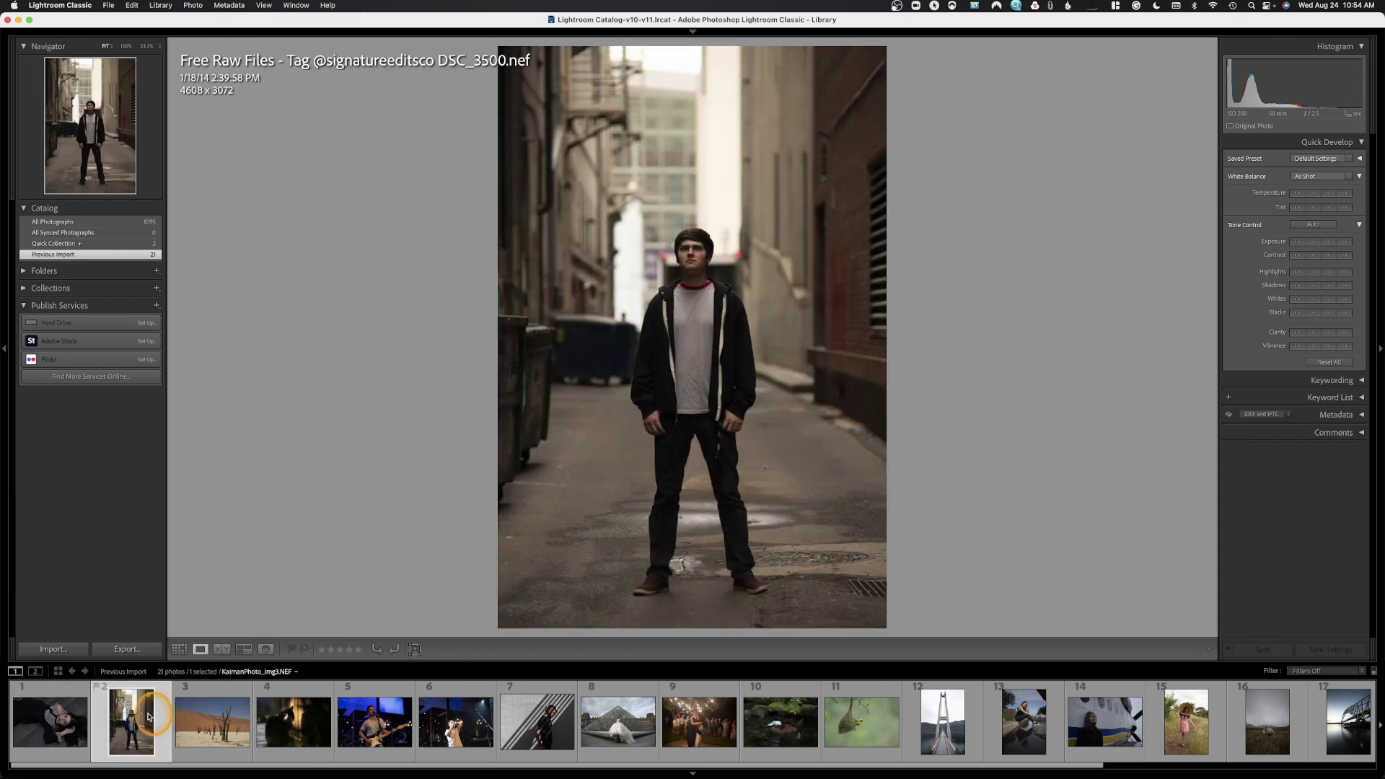
pyautogui.click(215, 720)
pyautogui.click(293, 721)
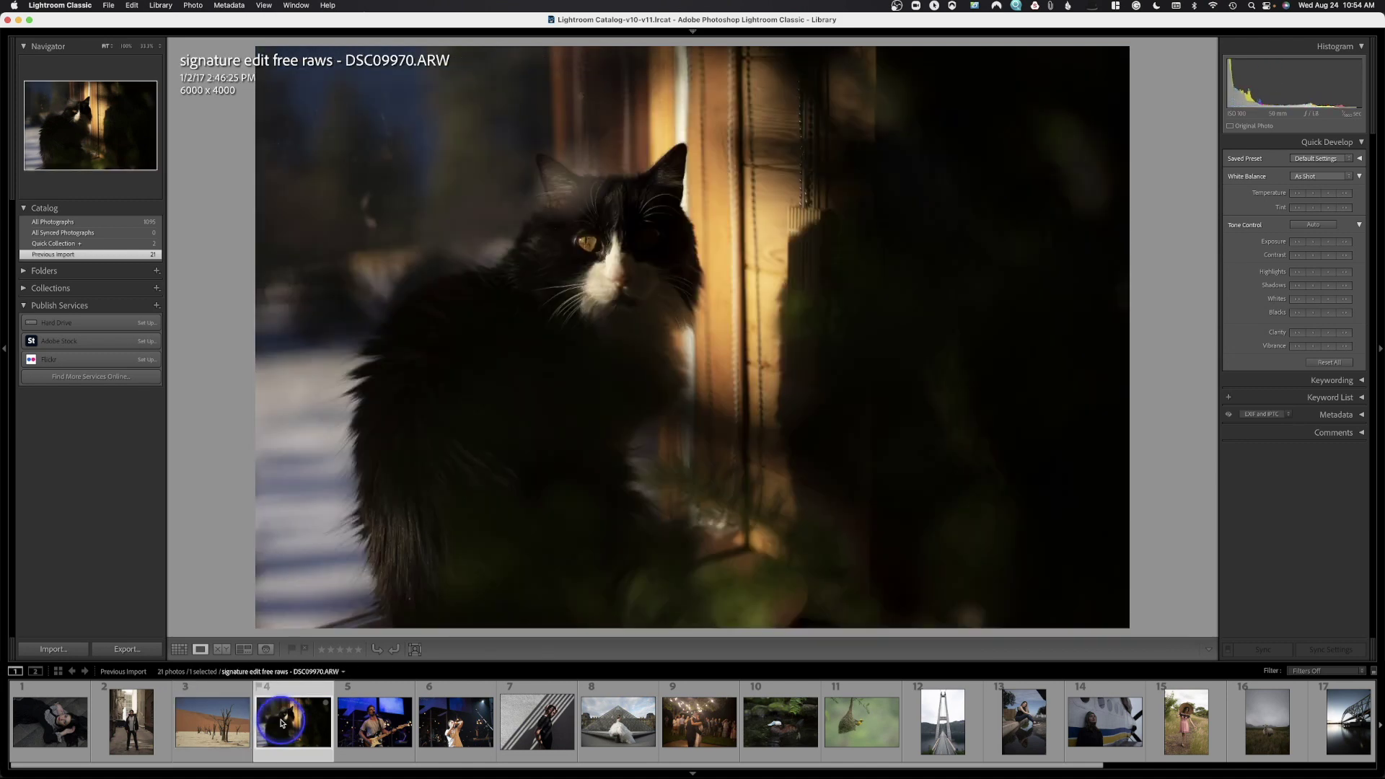
pyautogui.click(27, 721)
pyautogui.click(372, 721)
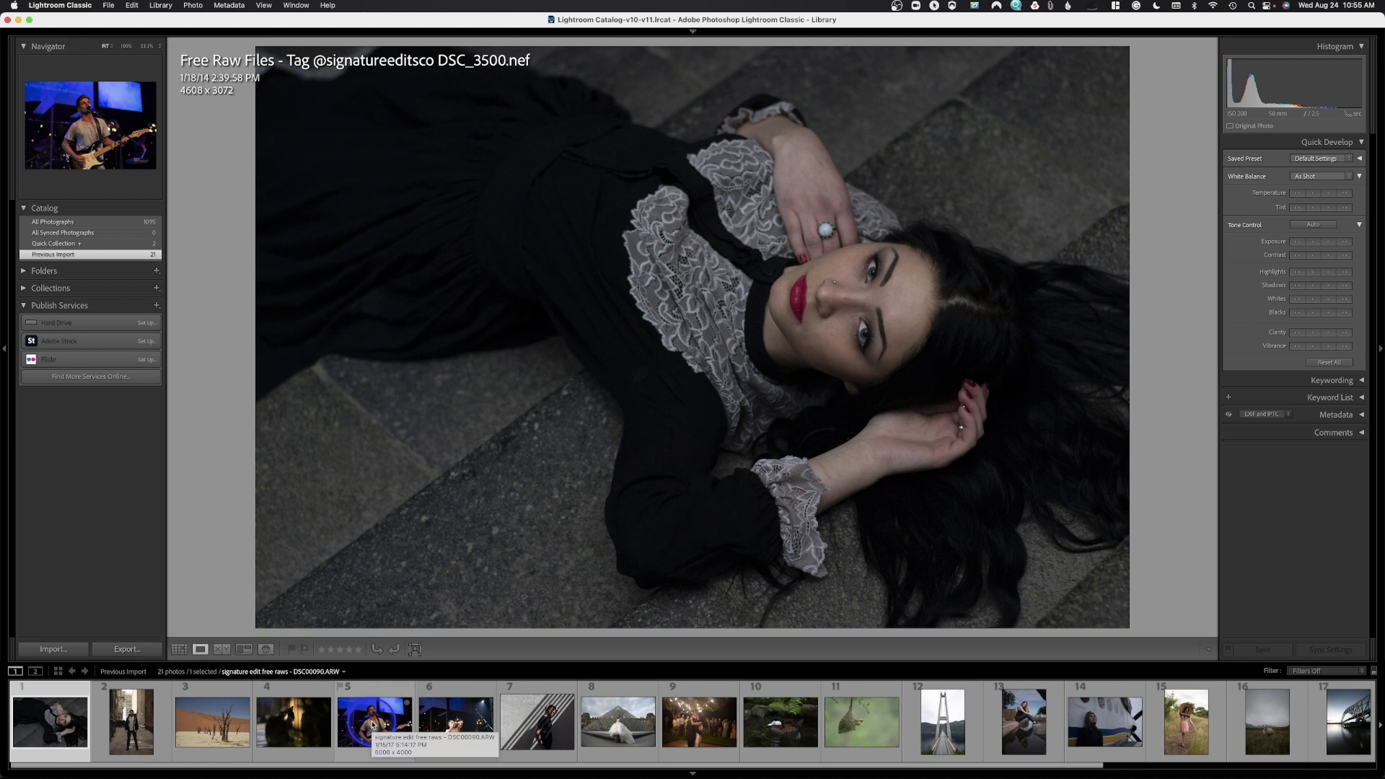
# - Advance to the photo of the bride at the glass pyramid and rate it one star
pyautogui.press('Right')
pyautogui.press('Right')
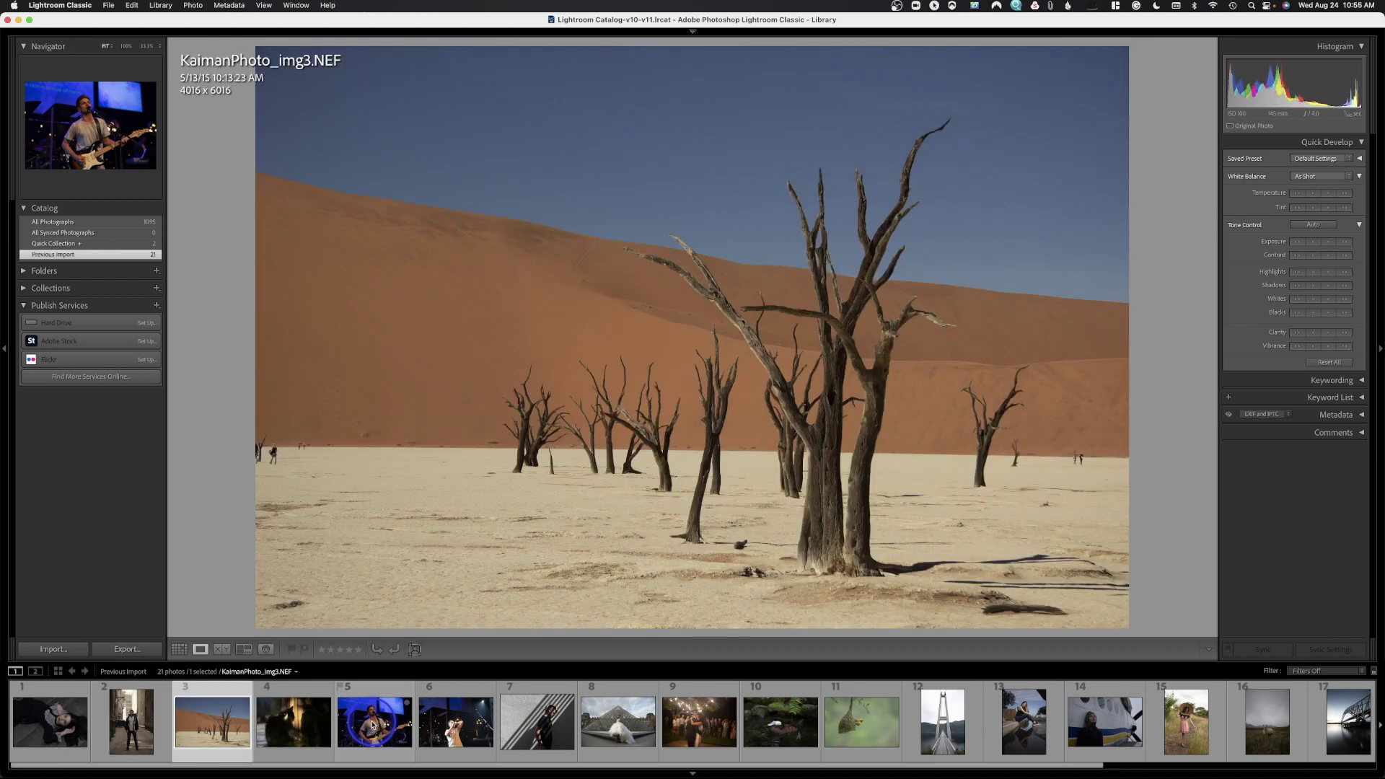
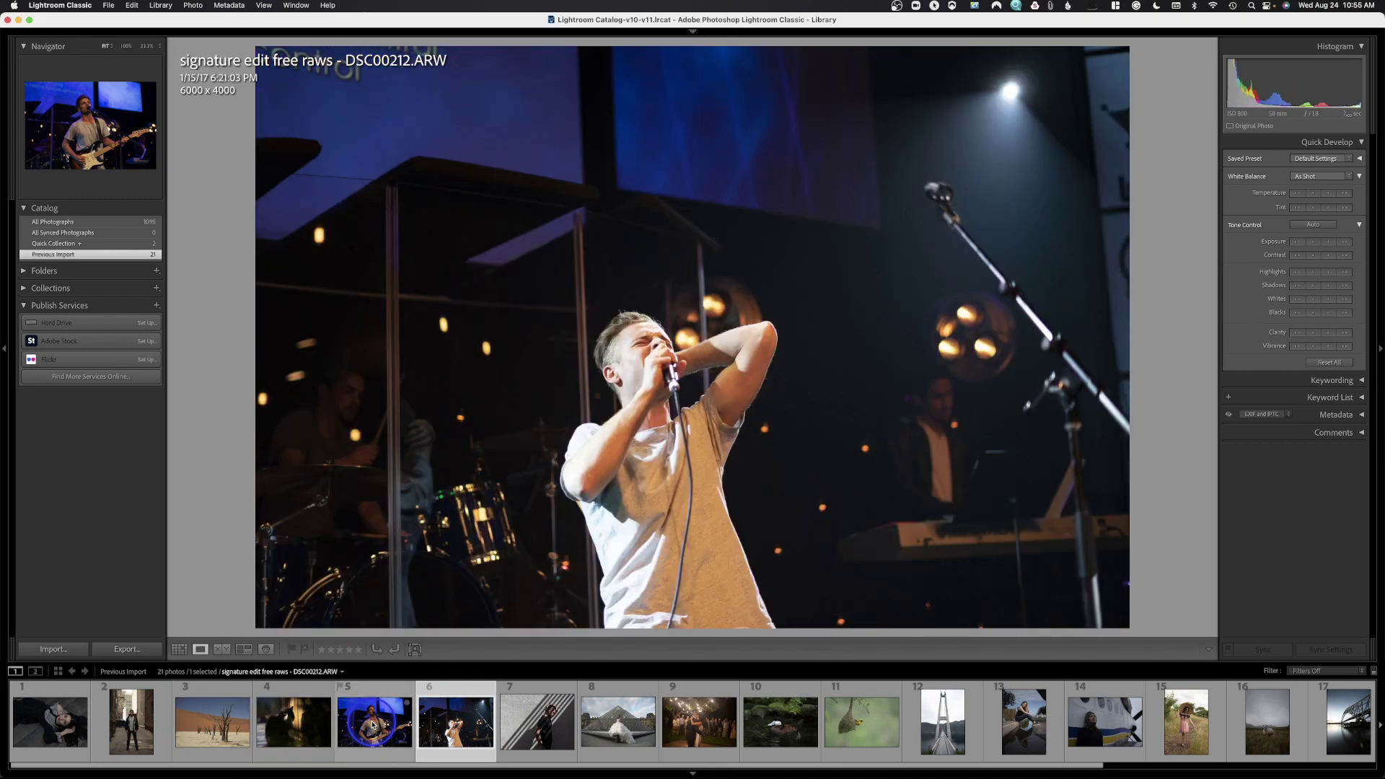
pyautogui.press('Right')
pyautogui.press('Right')
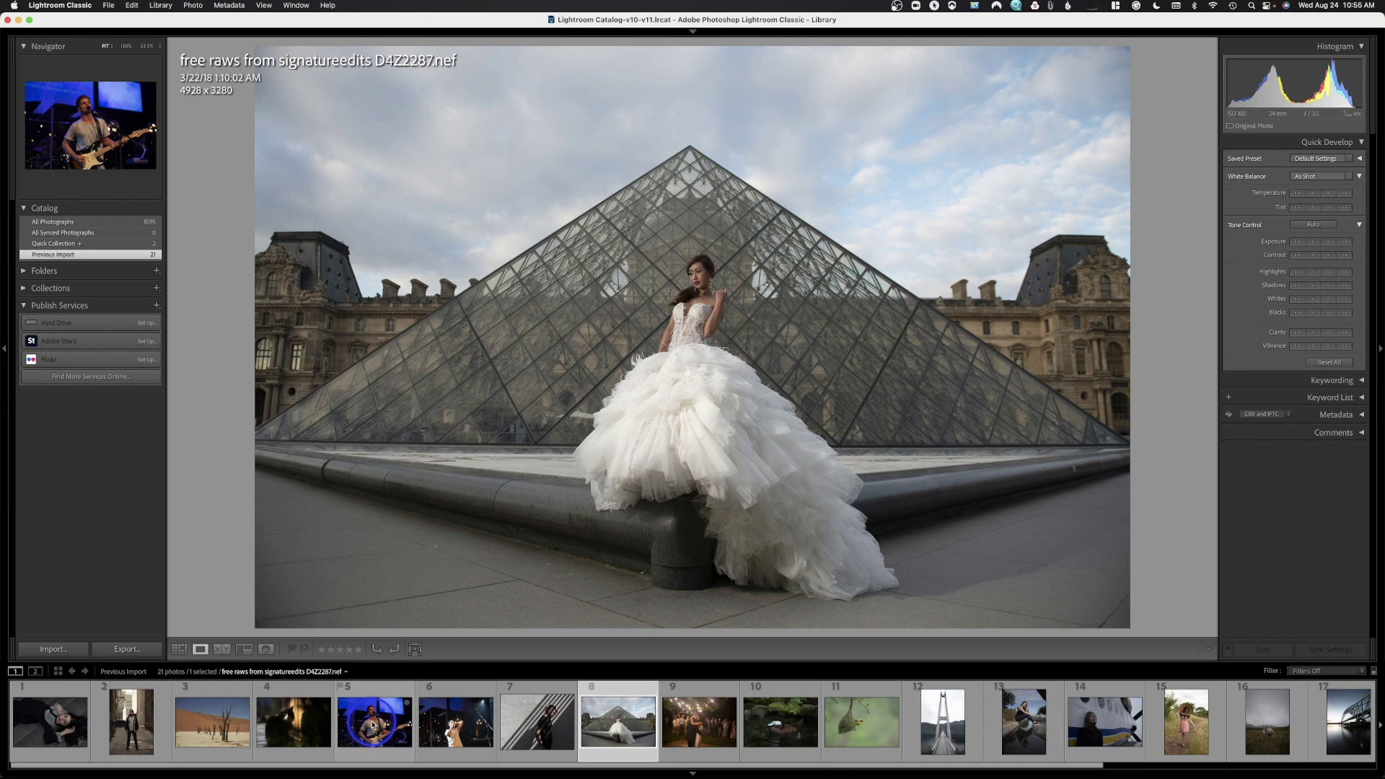
pyautogui.press('1')
# - Continue past the couple dancing and the duck to the photo of the yellow bird at its nest
pyautogui.press('Right')
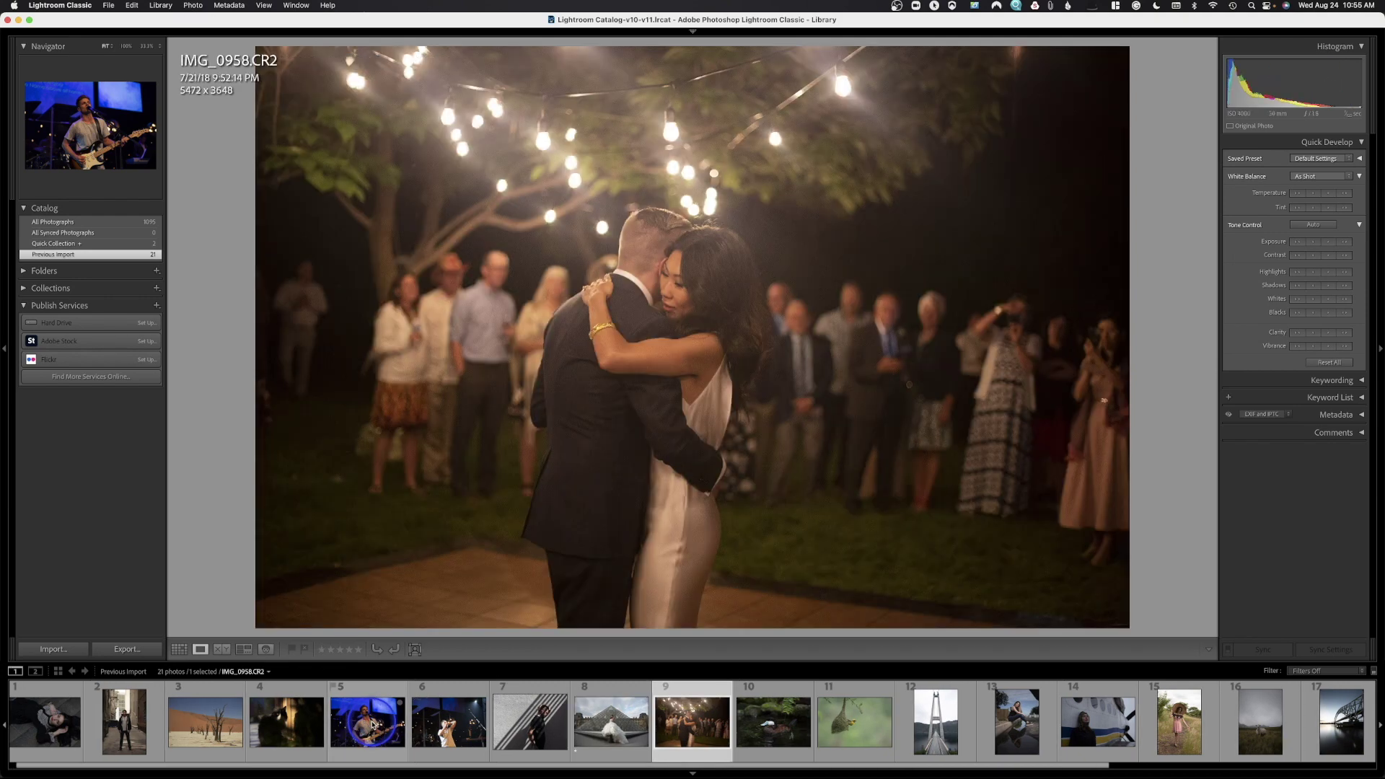
pyautogui.press('Right')
pyautogui.press('Right')
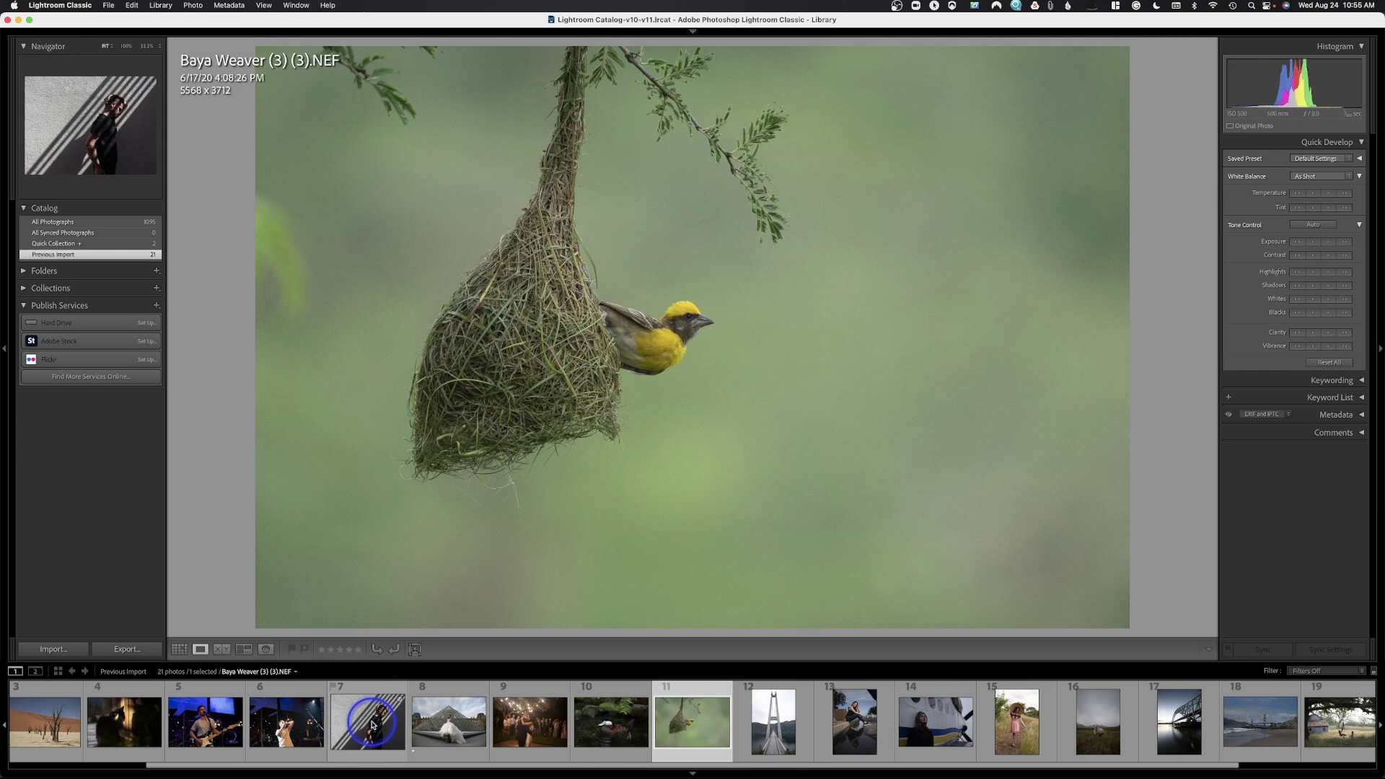
# - Rate the yellow bird, suspension bridge and seated woman photos one star each, and continue to the woman in the straw hat
pyautogui.press('Right')
pyautogui.press('1')
pyautogui.press('Right')
pyautogui.press('1')
pyautogui.press('Right')
pyautogui.press('Right')
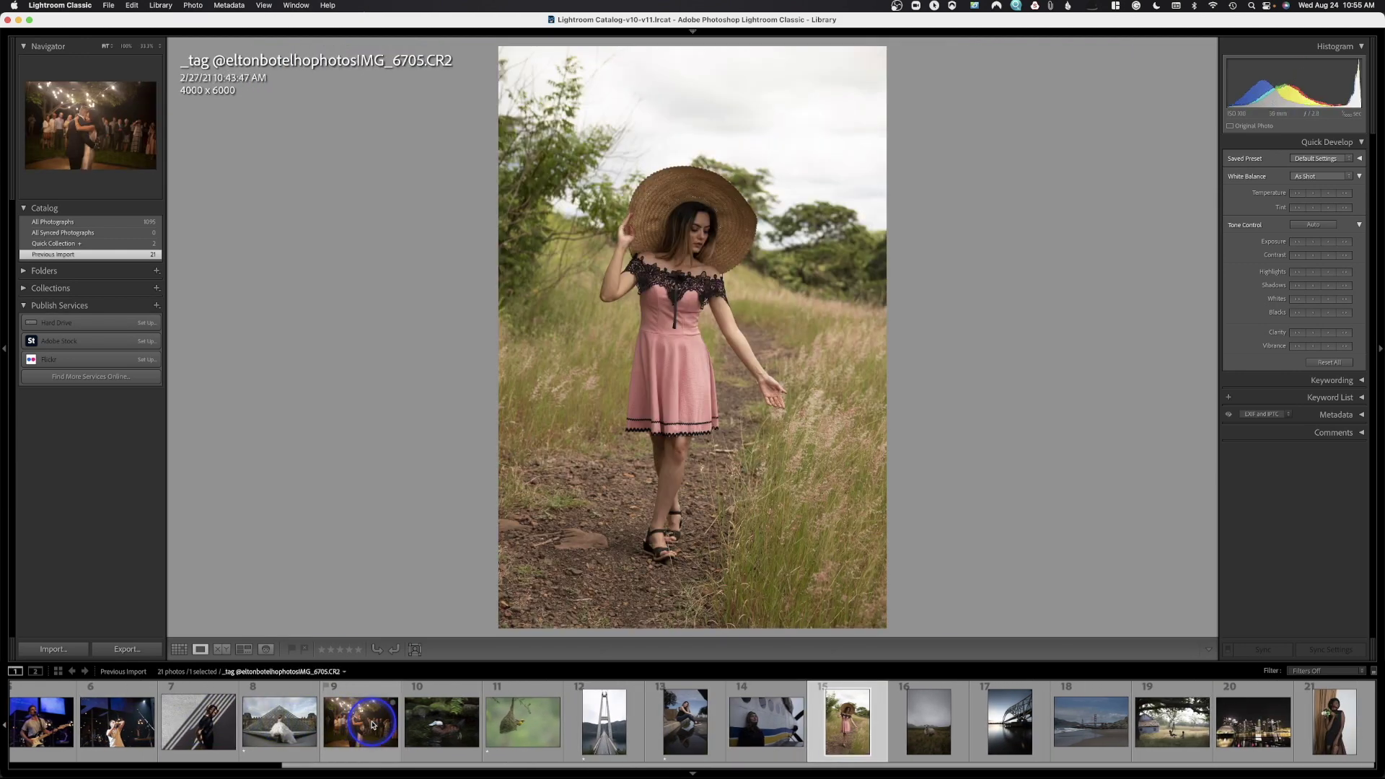
# - Rate the straw-hat woman, sheep and steel arch bridge photos one star each and advance to the Golden Gate Bridge photo
pyautogui.press('Right')
pyautogui.press('Right')
pyautogui.press('Left')
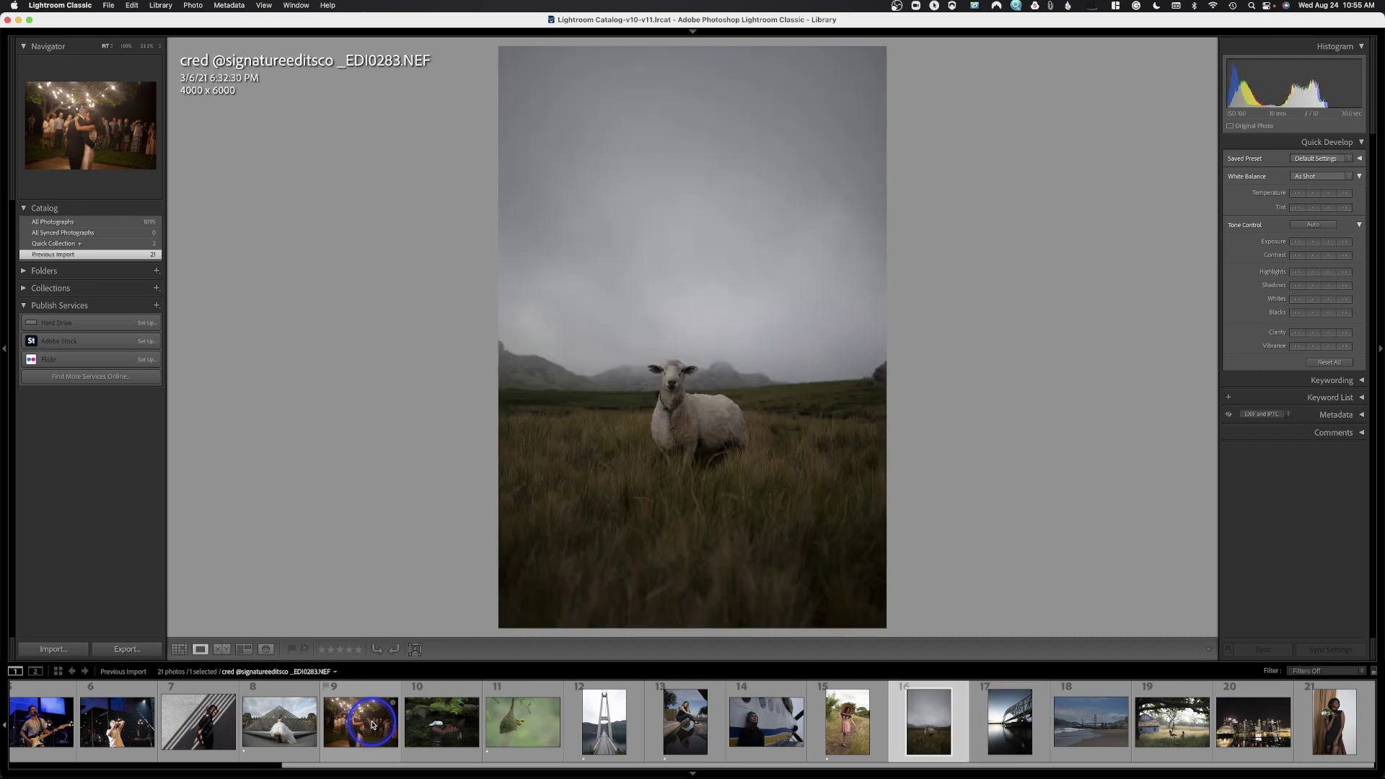
pyautogui.press('1')
pyautogui.press('Right')
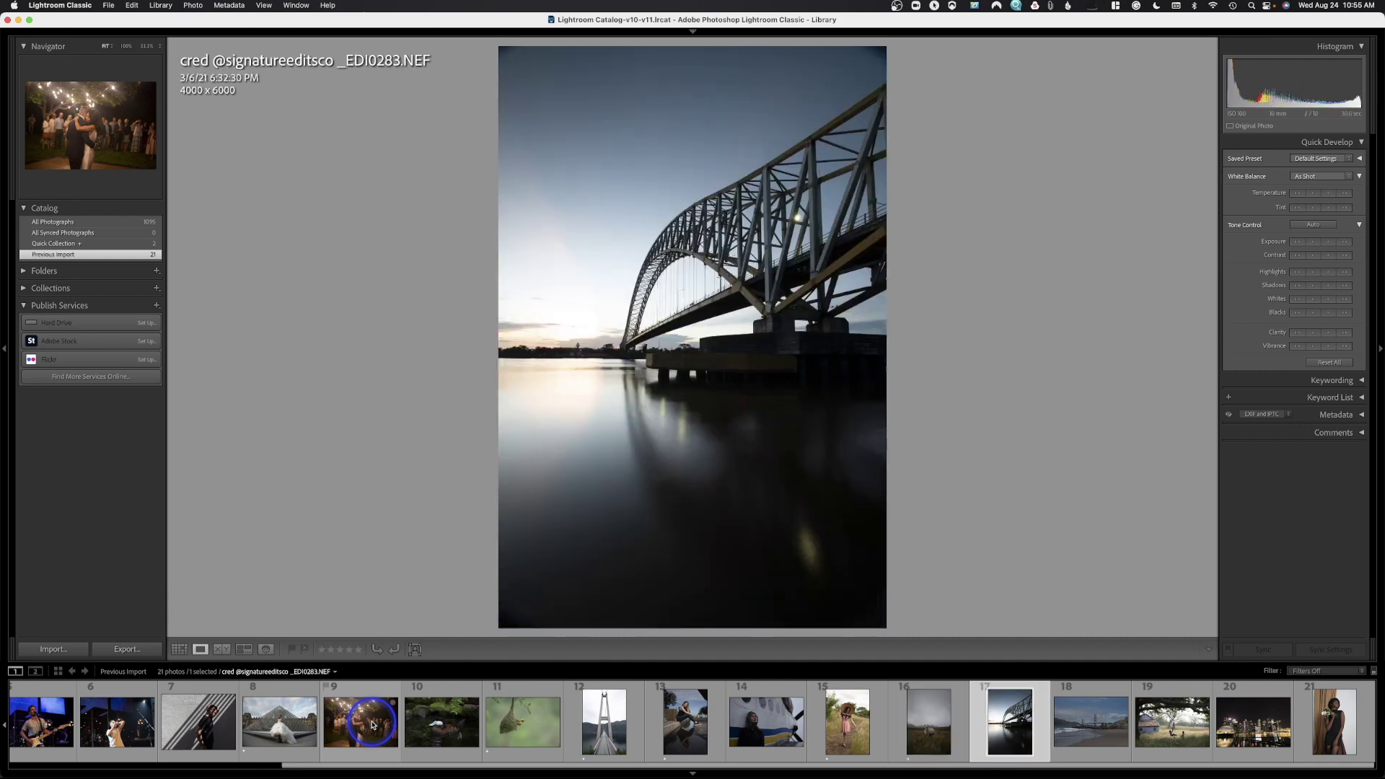
pyautogui.press('1')
pyautogui.press('Right')
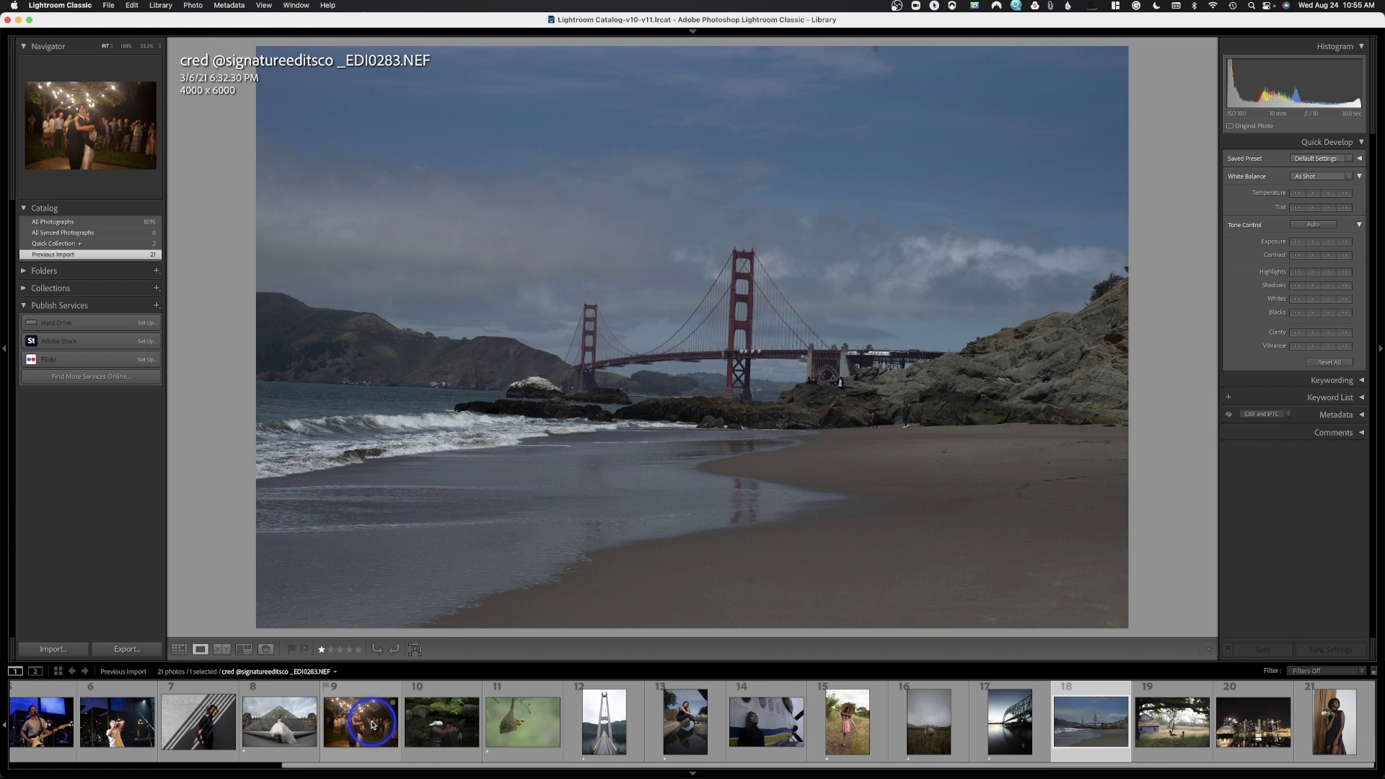
# - Rate the Golden Gate Bridge photo one star, clear that rating again, and advance to the last photo, the woman holding flowers
pyautogui.press('1')
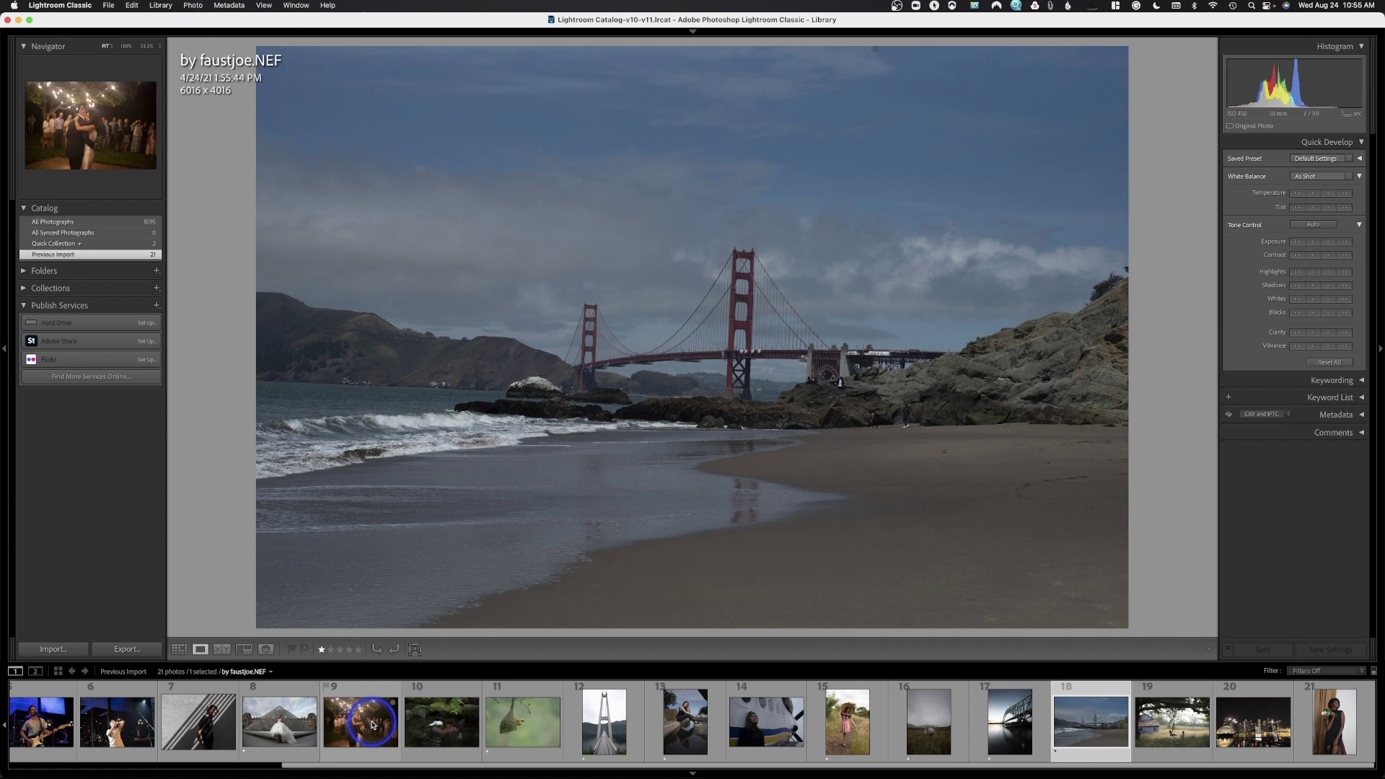
pyautogui.press('0')
pyautogui.press('Right')
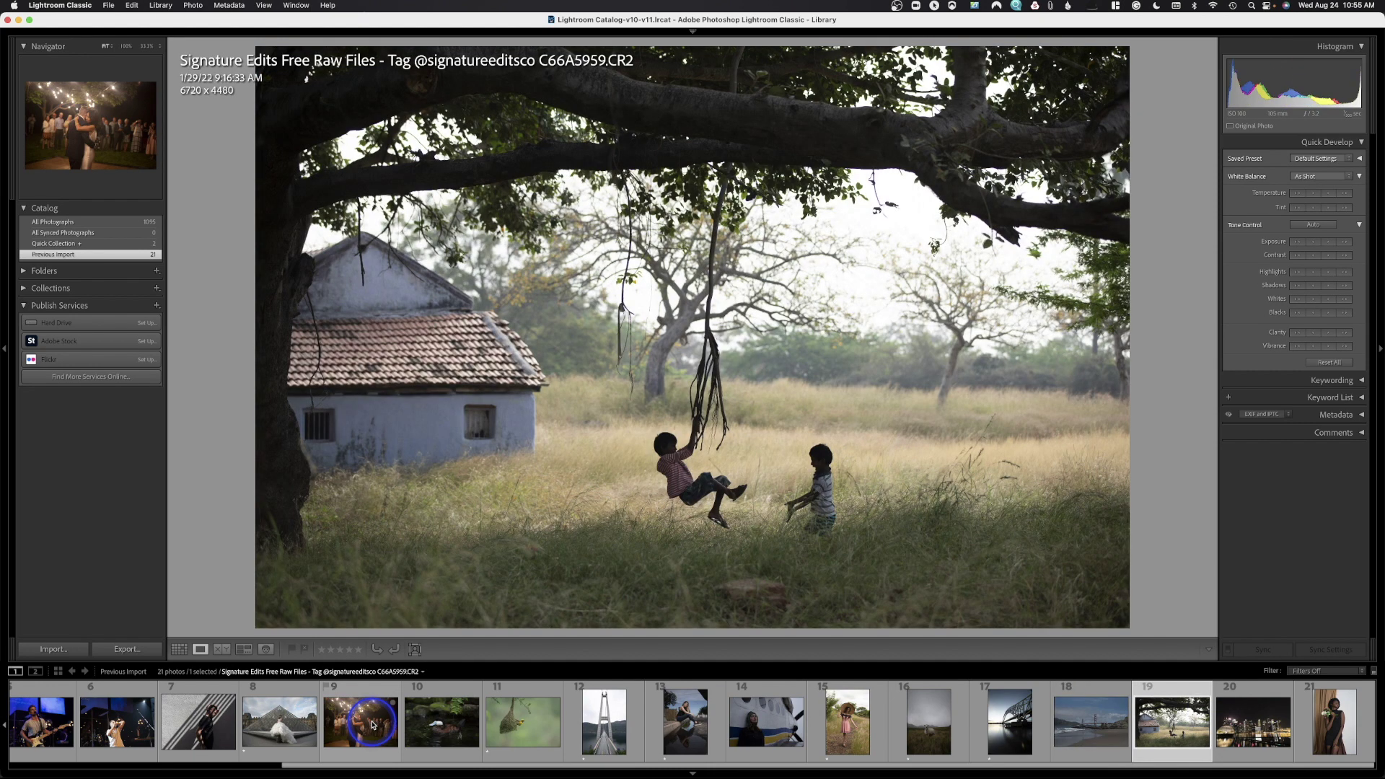
pyautogui.press('Right')
pyautogui.press('Right')
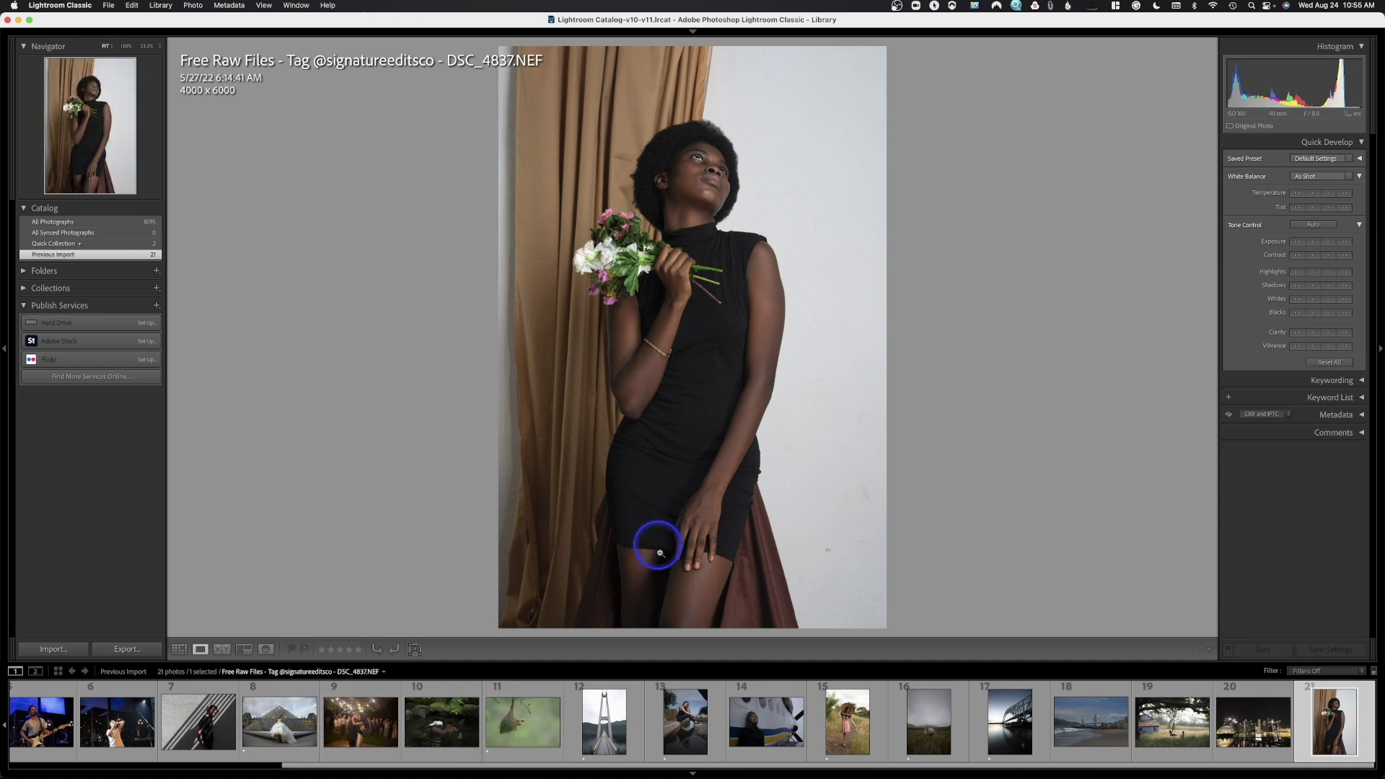
# - Try a five-star rating on the suspension bridge photo and set it back to one star
pyautogui.click(618, 709)
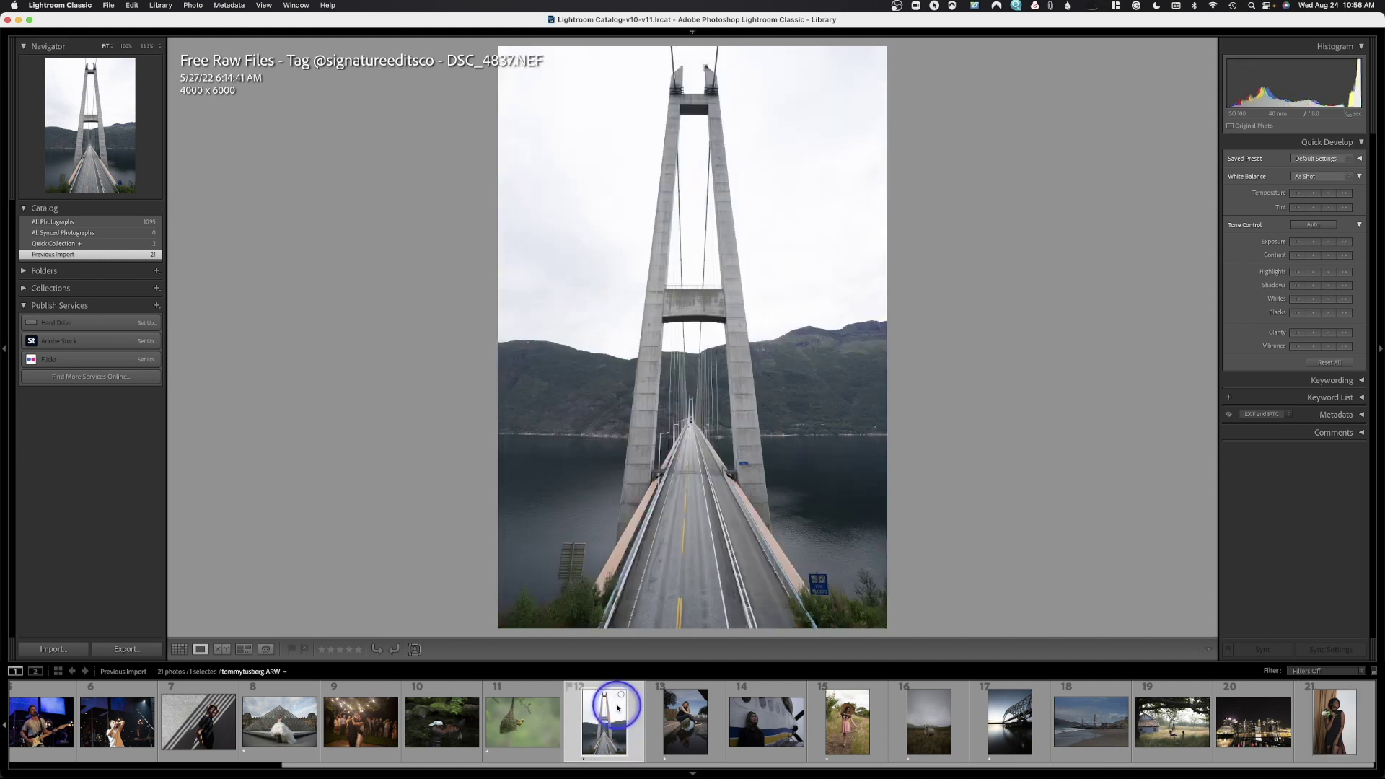
pyautogui.press('5')
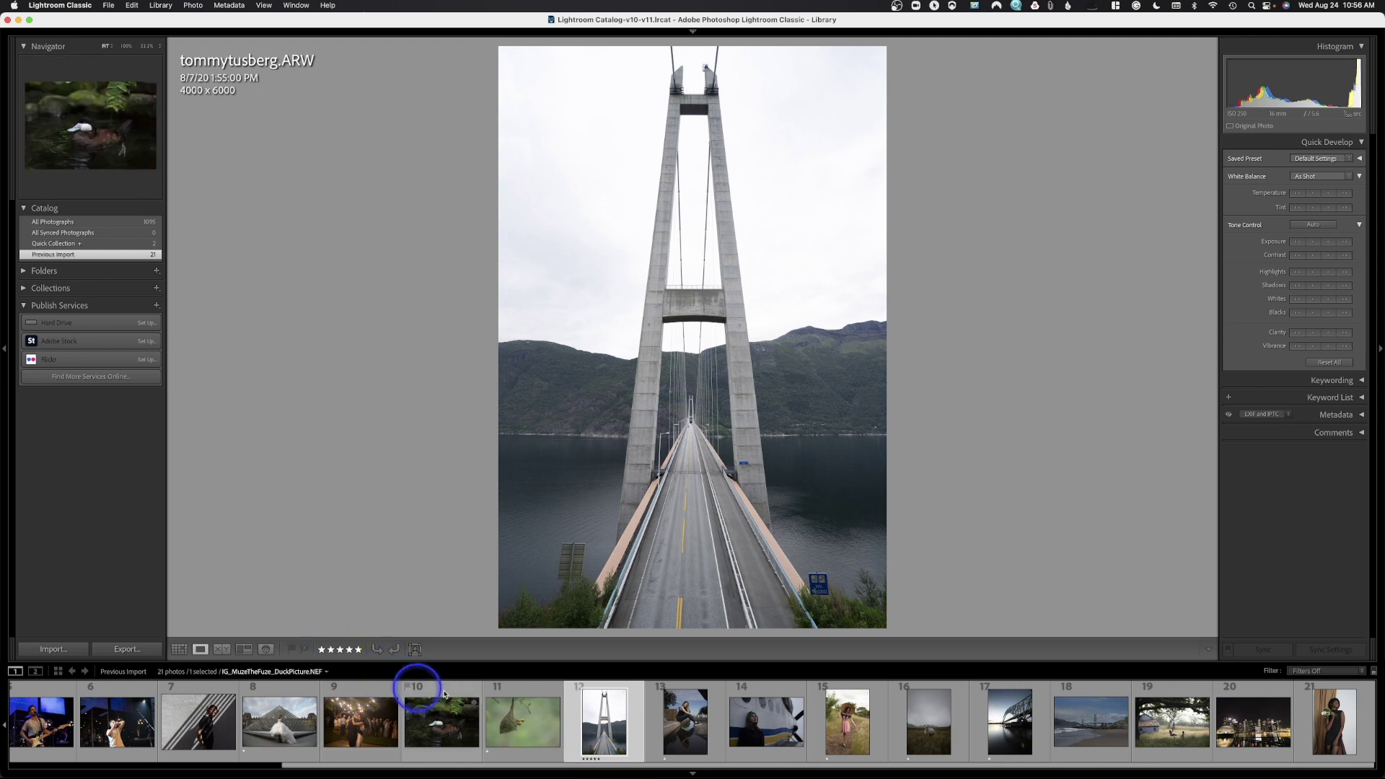
pyautogui.press('1')
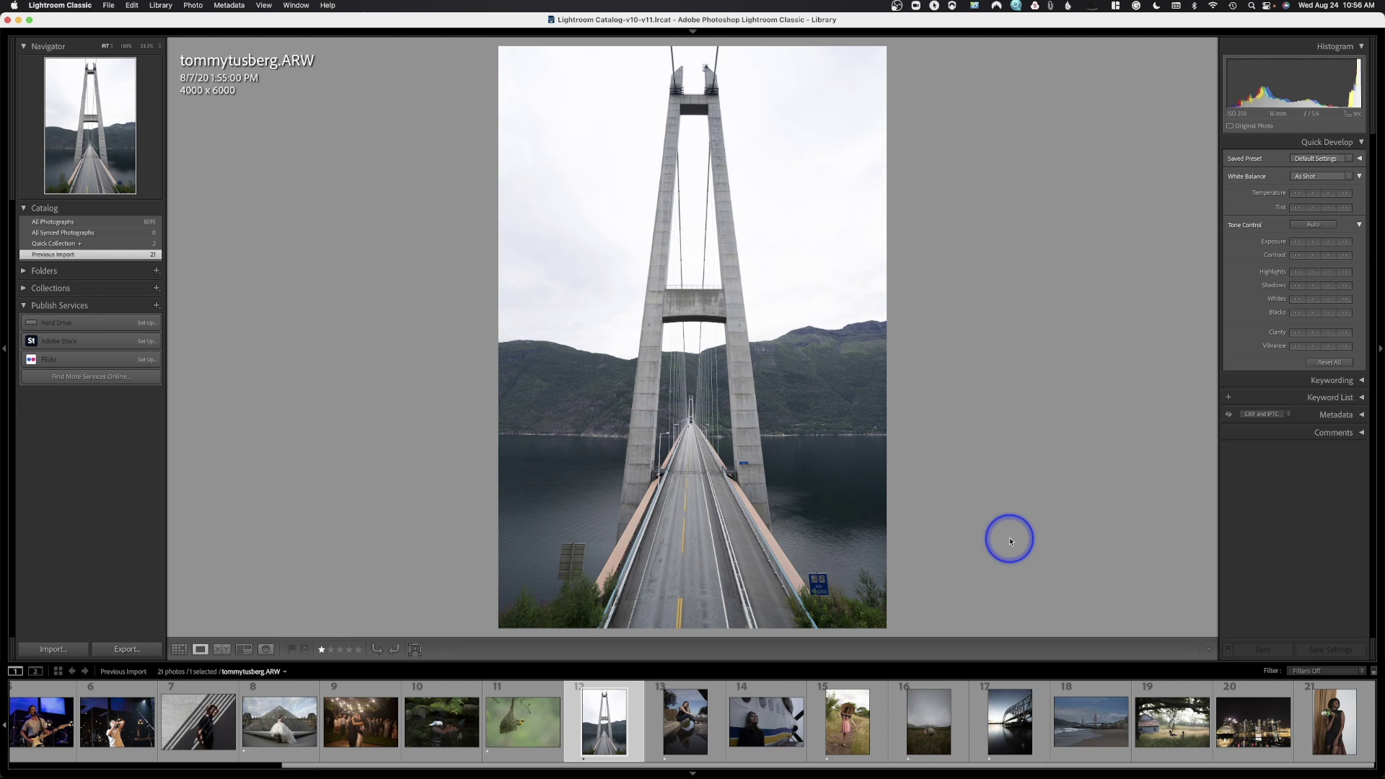
# - Filter the filmstrip to show only Rated photos
pyautogui.click(1331, 671)
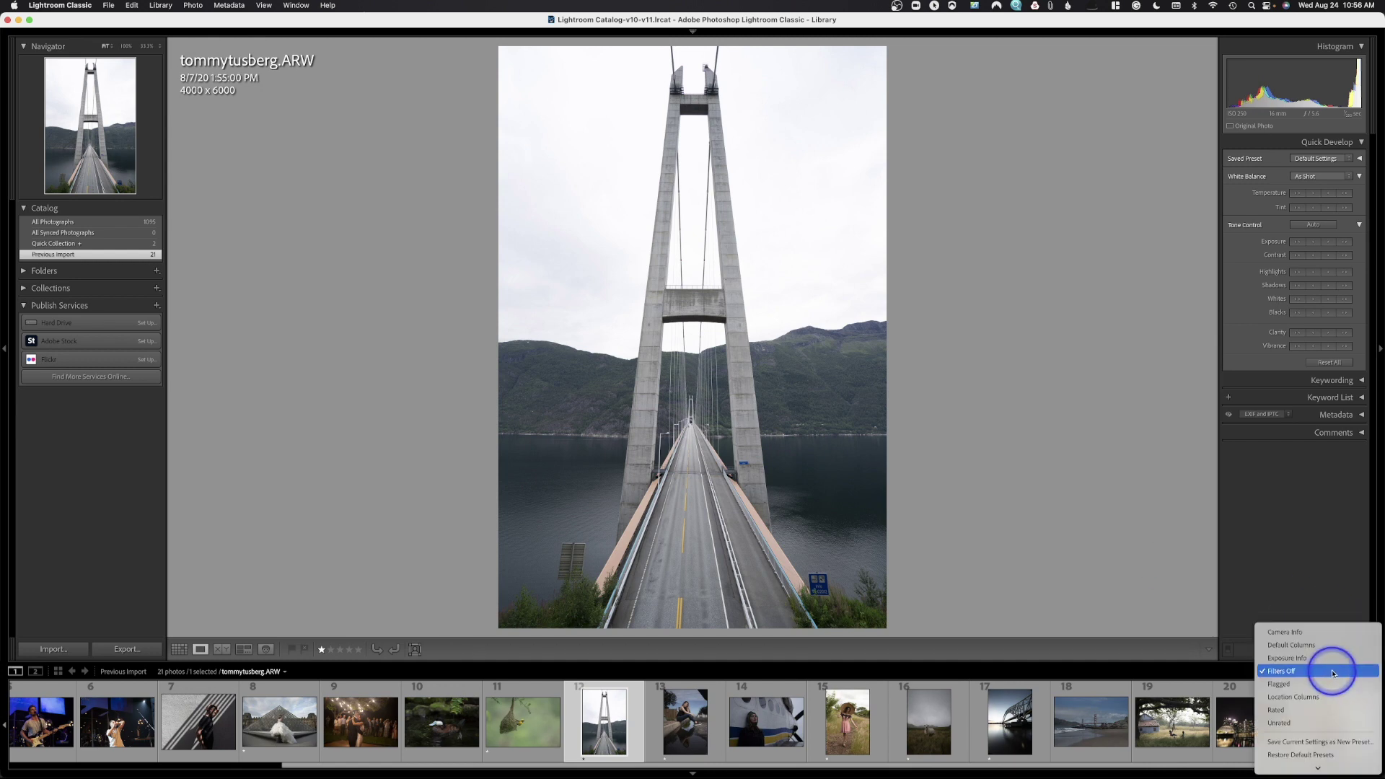
pyautogui.click(1310, 713)
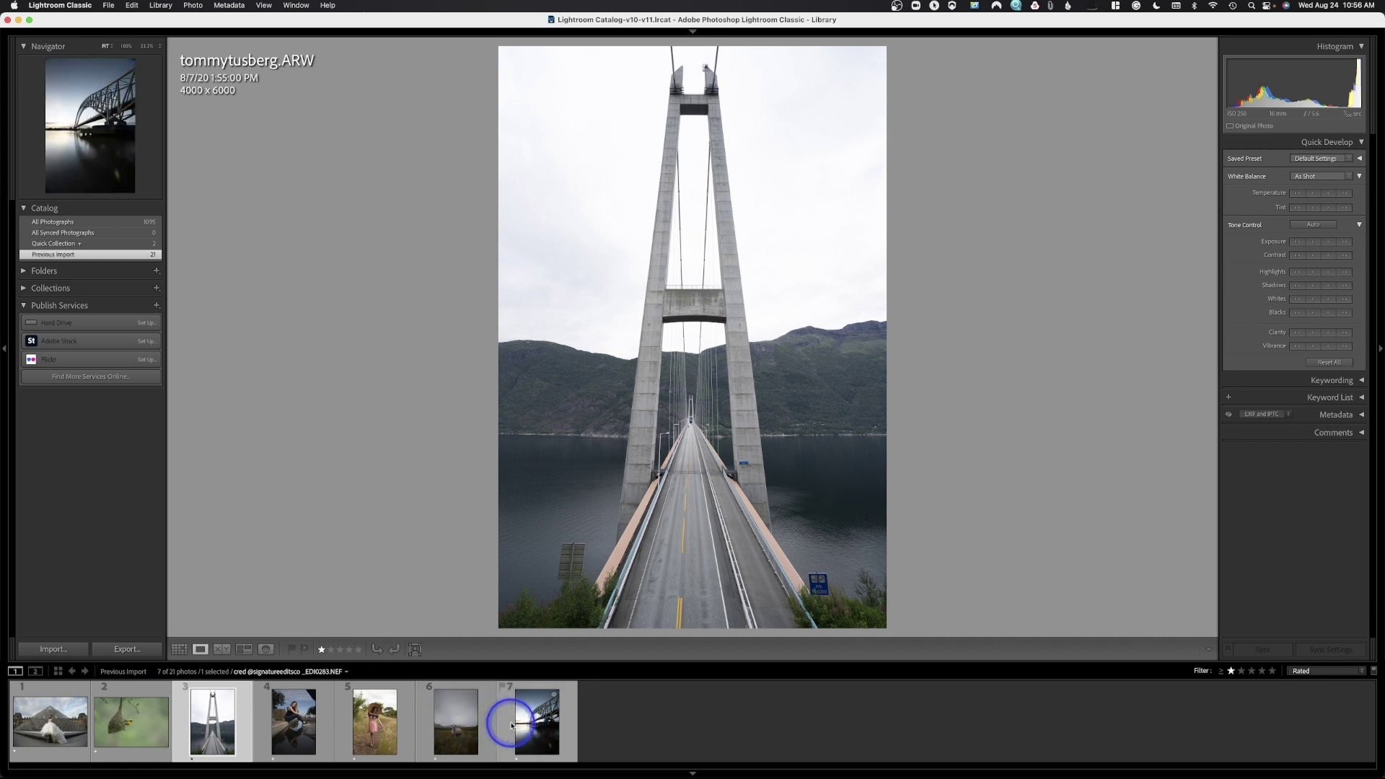
# - Switch the filmstrip filter to Camera Info, to Unrated, and back to Rated
pyautogui.click(1307, 670)
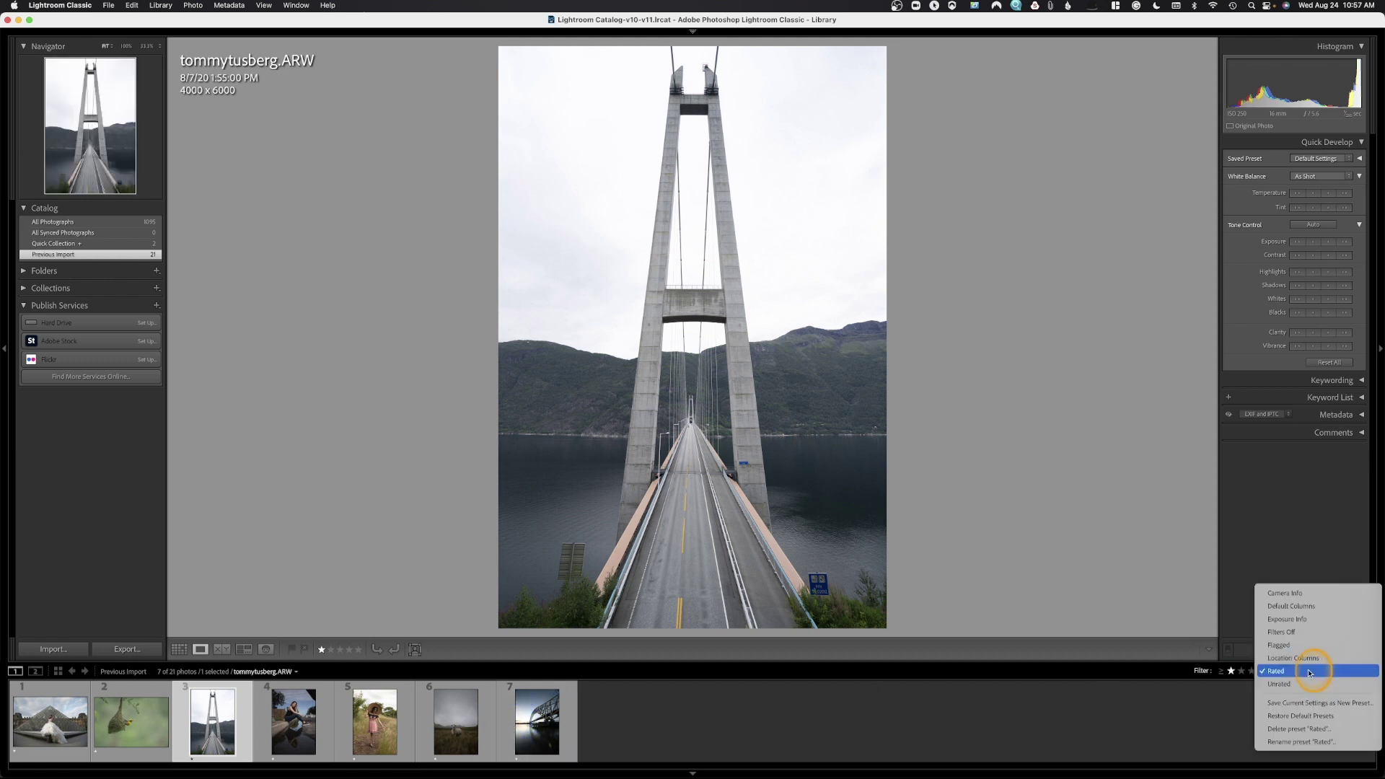
pyautogui.click(1307, 595)
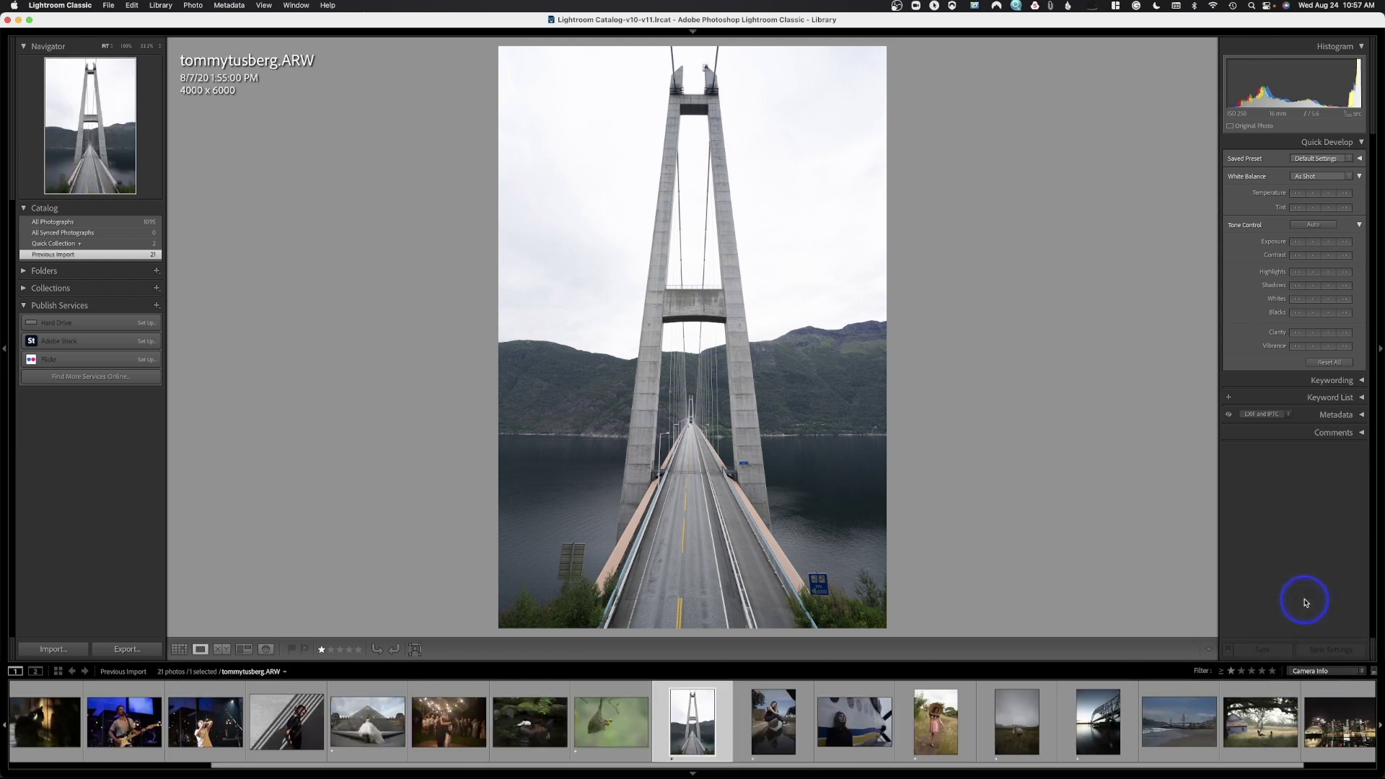
pyautogui.click(1317, 671)
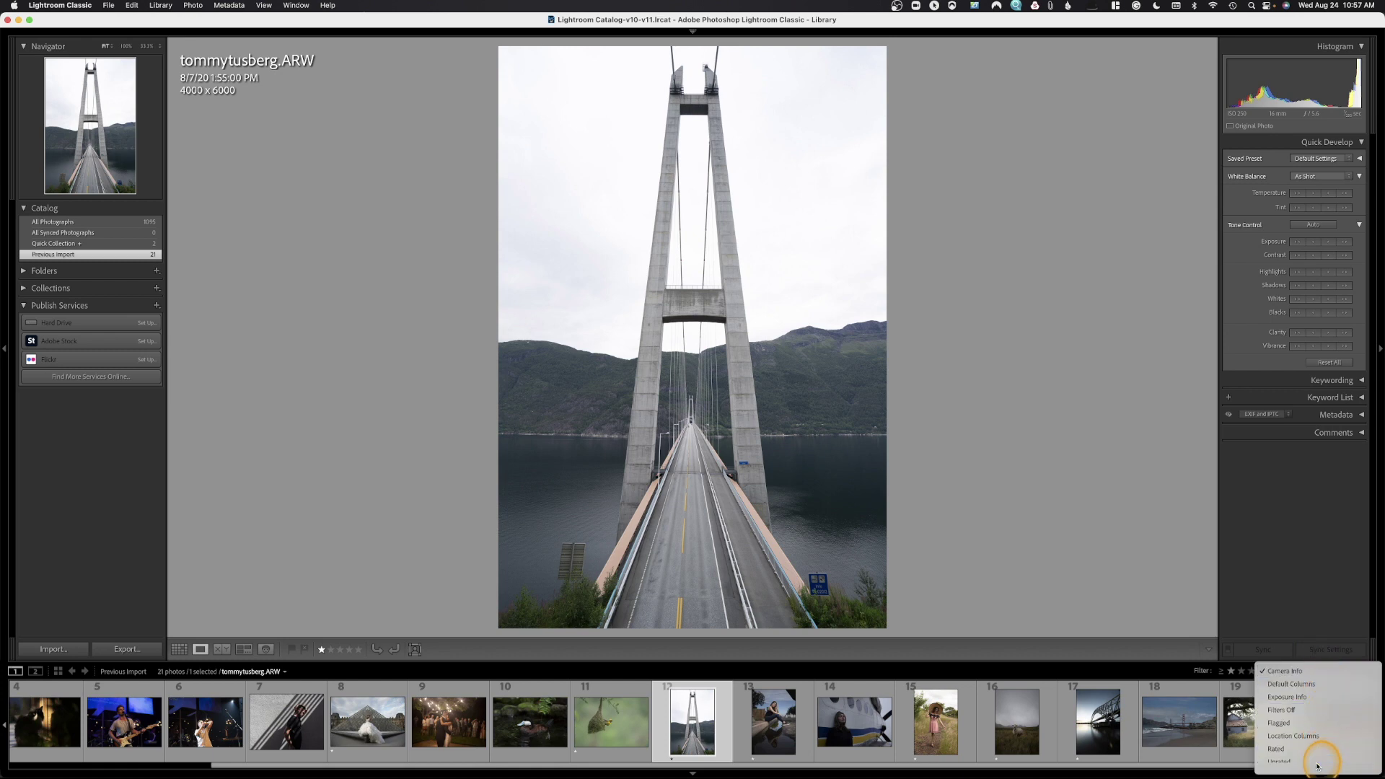
pyautogui.click(1314, 709)
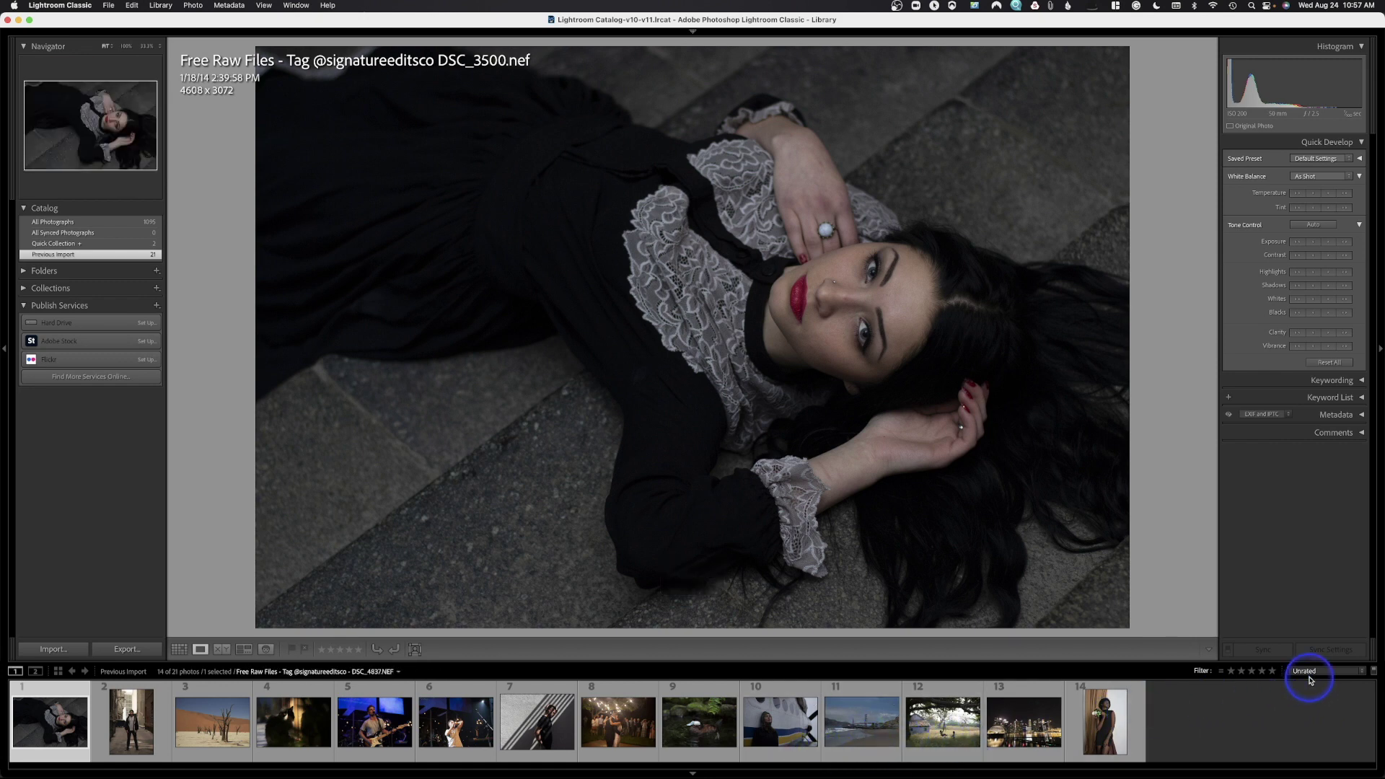
pyautogui.click(1359, 671)
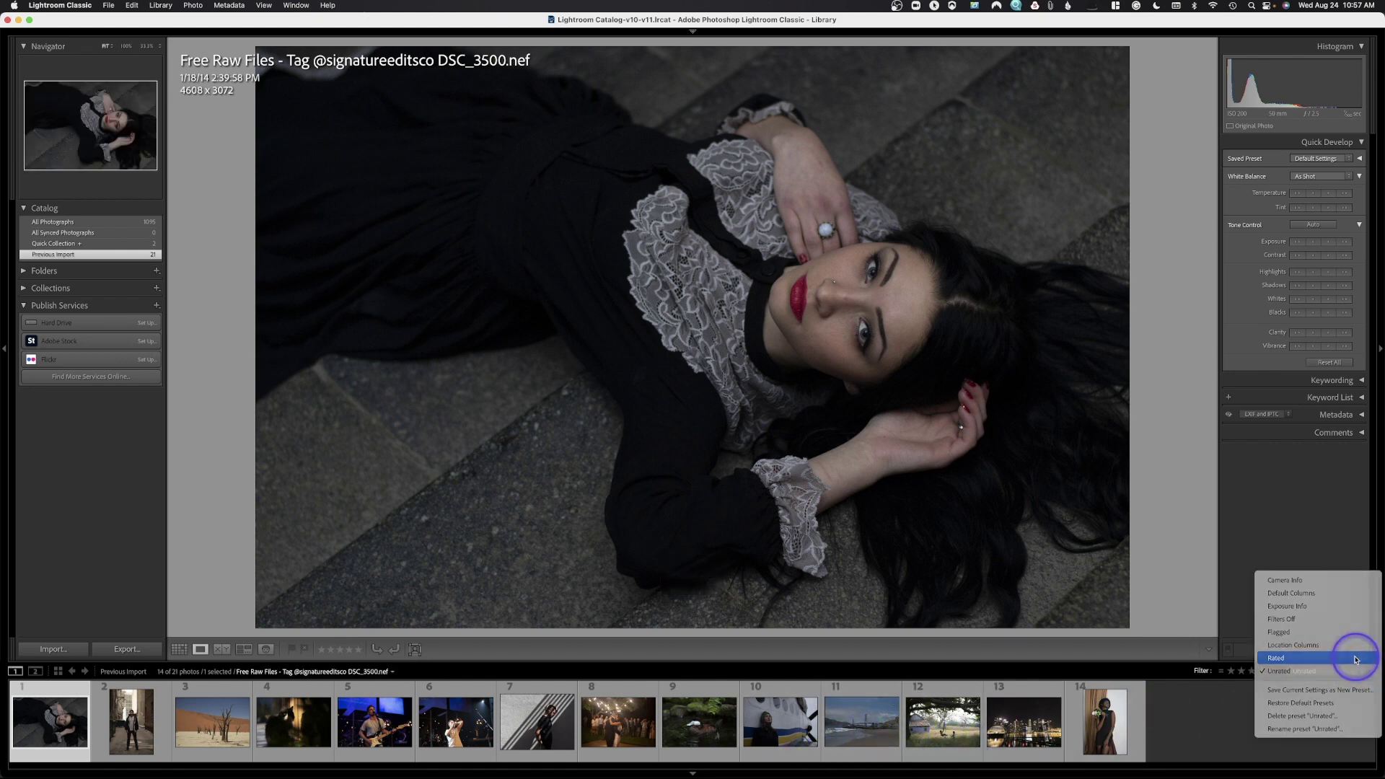
pyautogui.click(1348, 658)
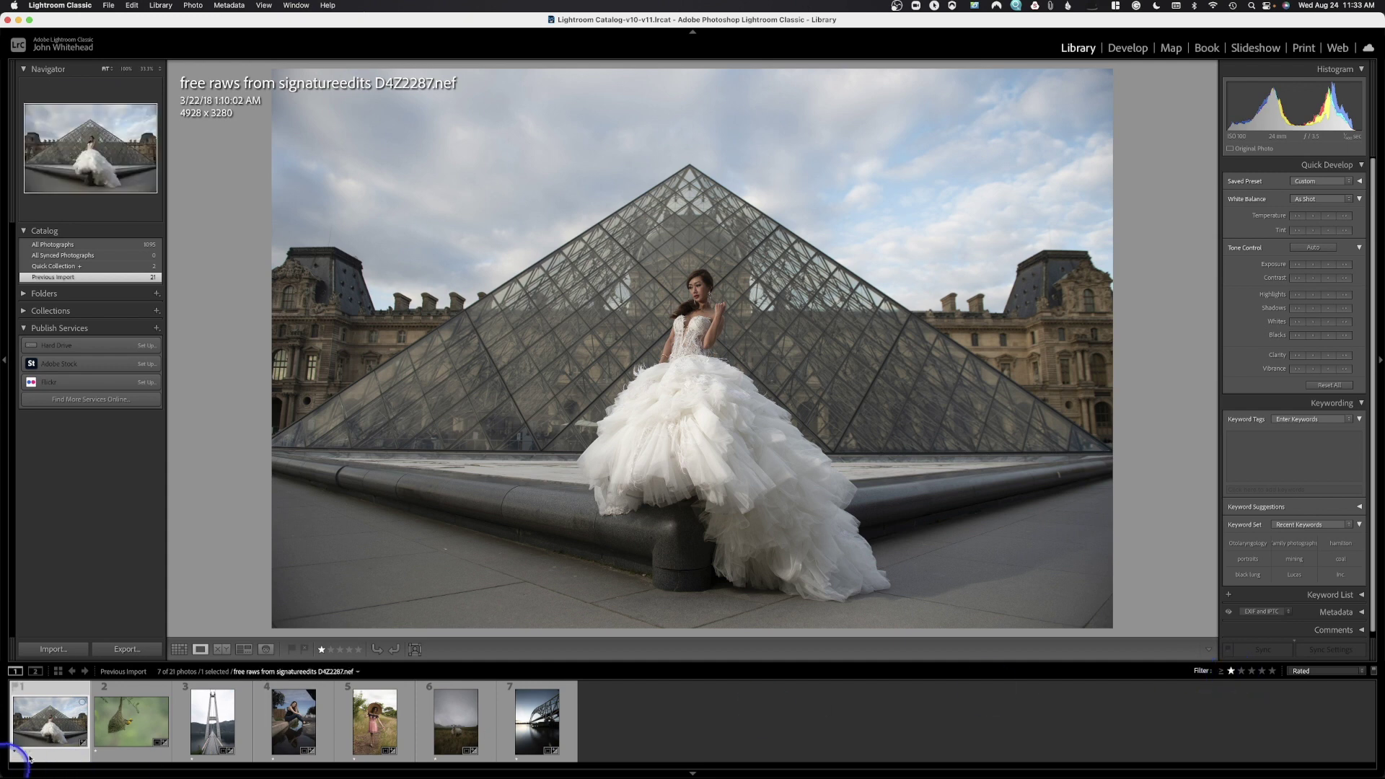
# - Go through the rated photos, giving the yellow bird three stars and the seated woman and the sheep five stars each
pyautogui.click(119, 729)
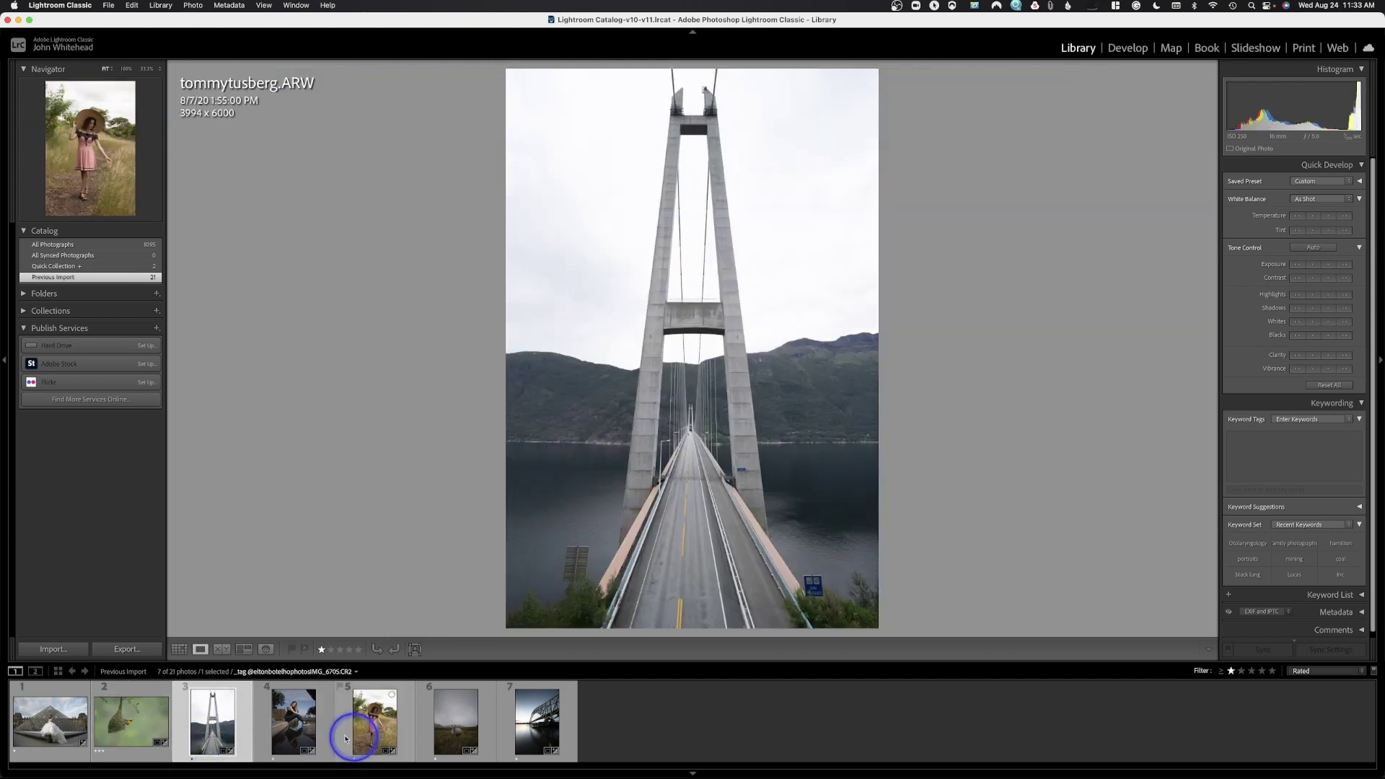
pyautogui.click(299, 726)
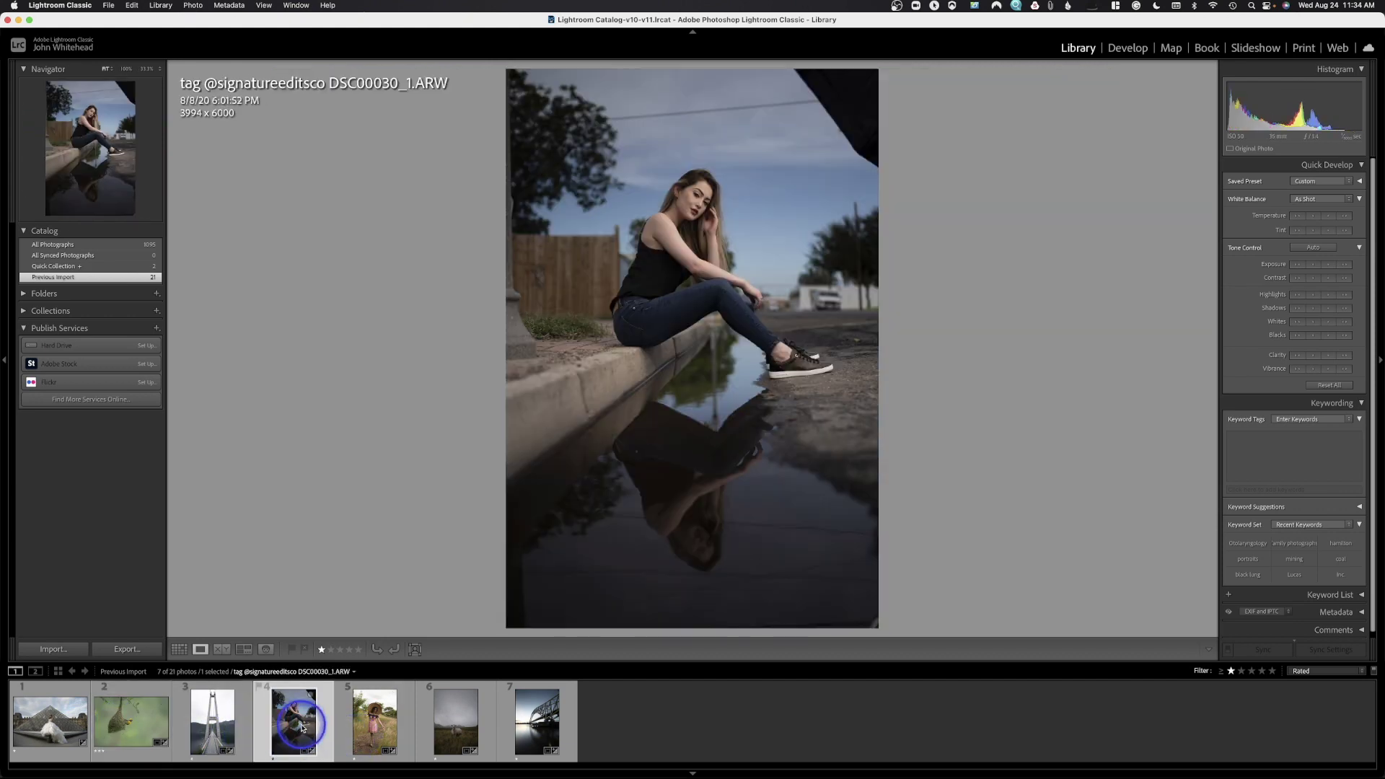
pyautogui.press('Right')
pyautogui.click(454, 724)
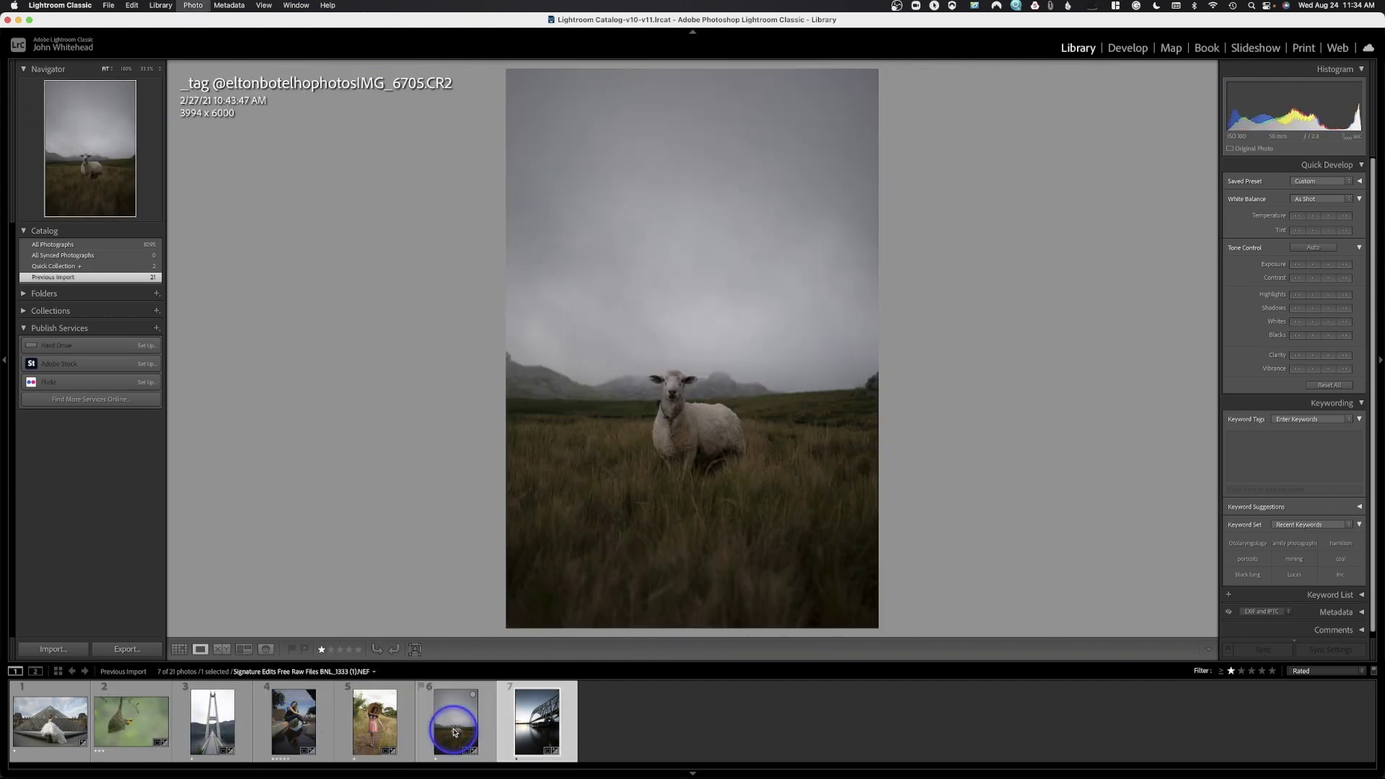
pyautogui.press('Right')
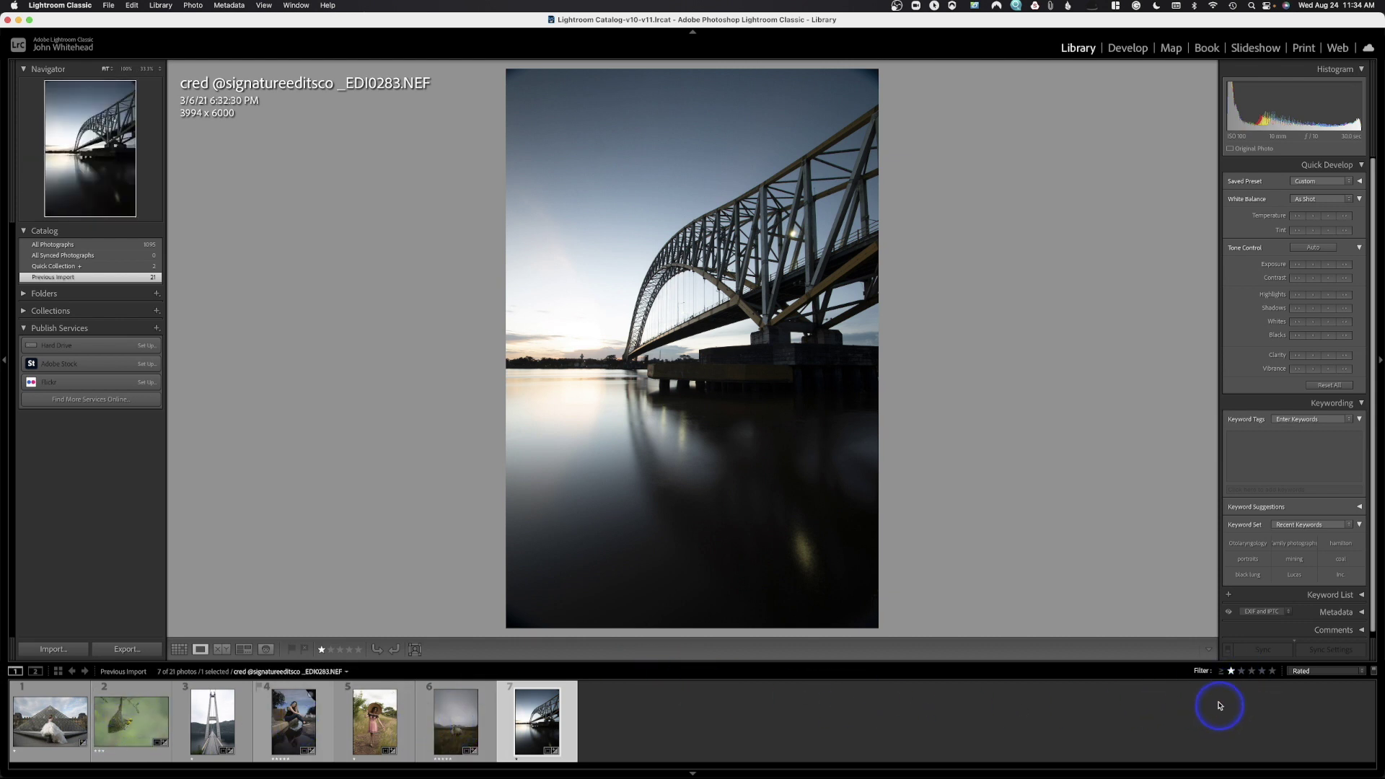
# - Filter the photos by three stars and higher, one star and higher, and finally five stars and higher
pyautogui.click(1251, 672)
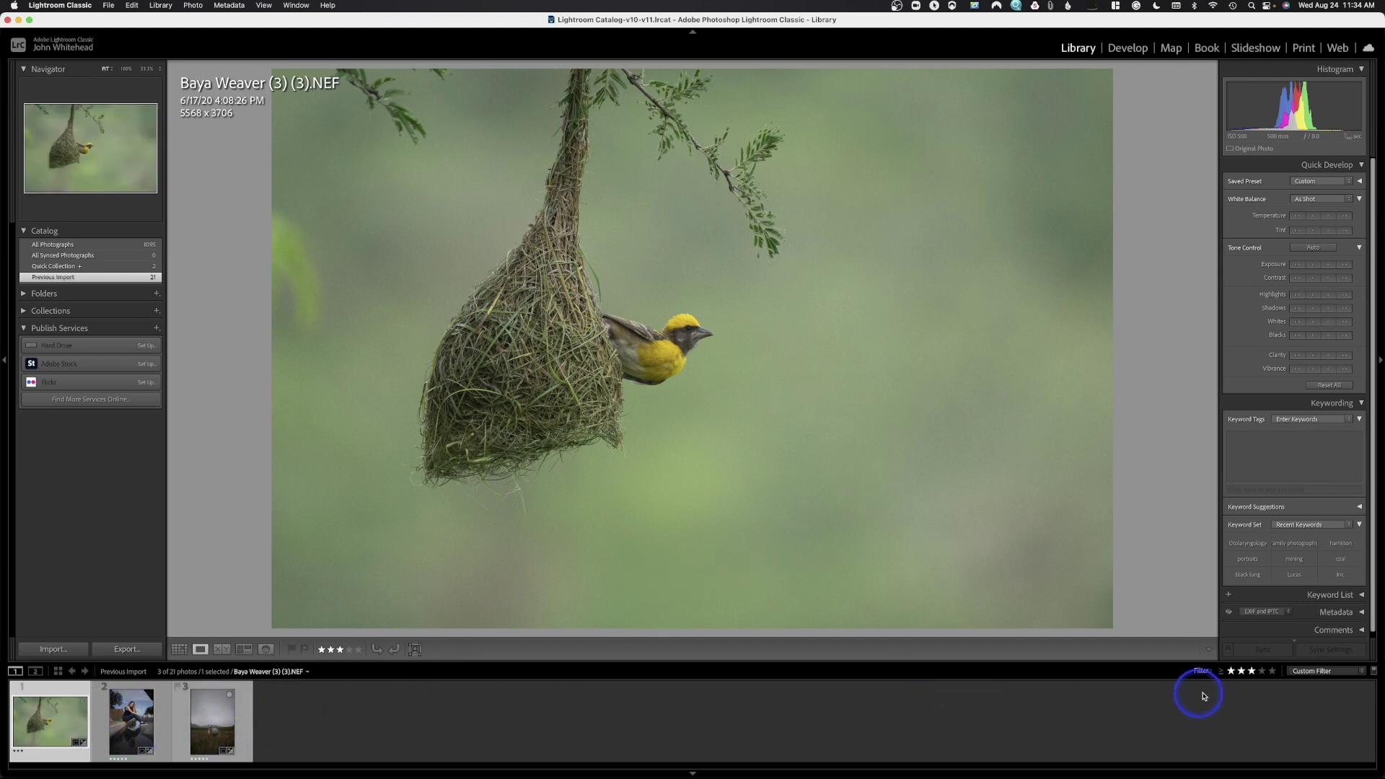
pyautogui.click(1231, 671)
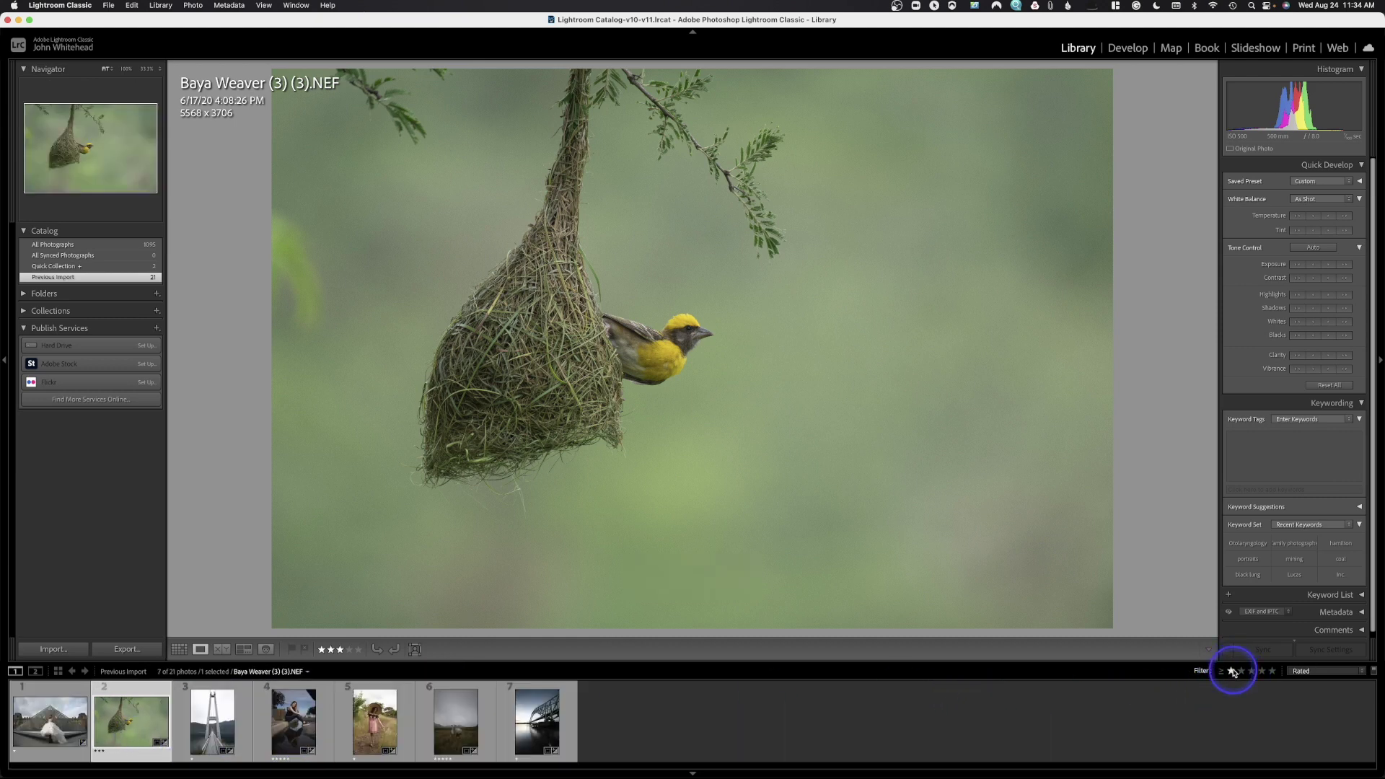
pyautogui.click(1272, 671)
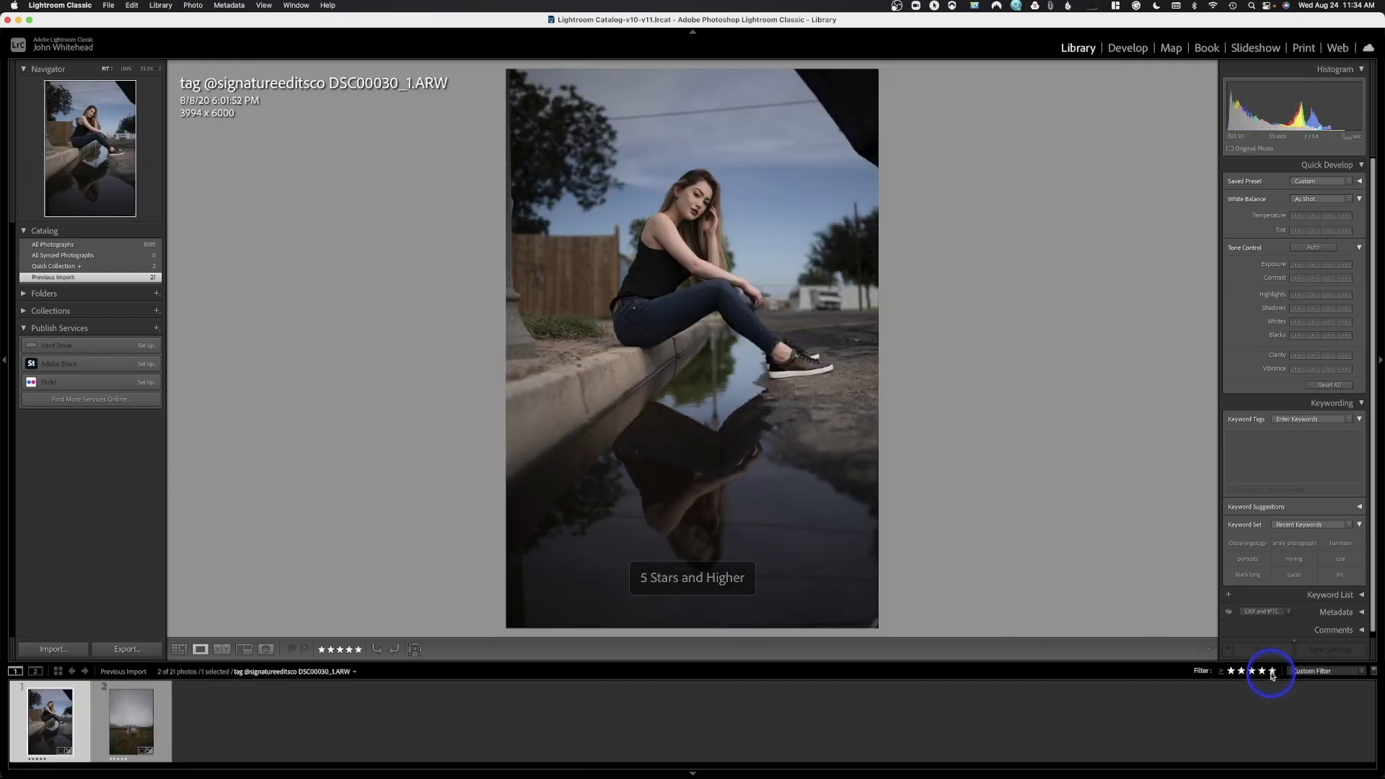
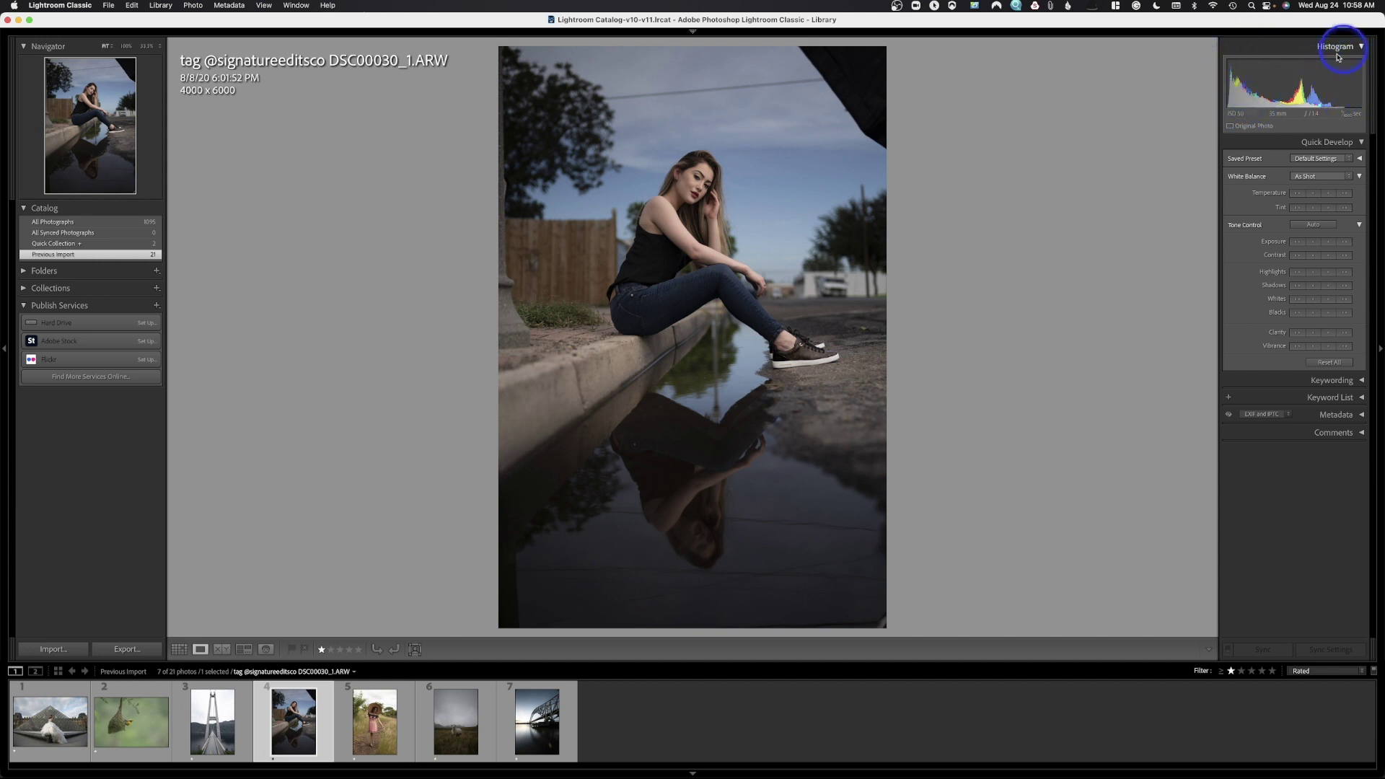
# - Examine the histograms of the suspension bridge and sheep photos
pyautogui.click(219, 722)
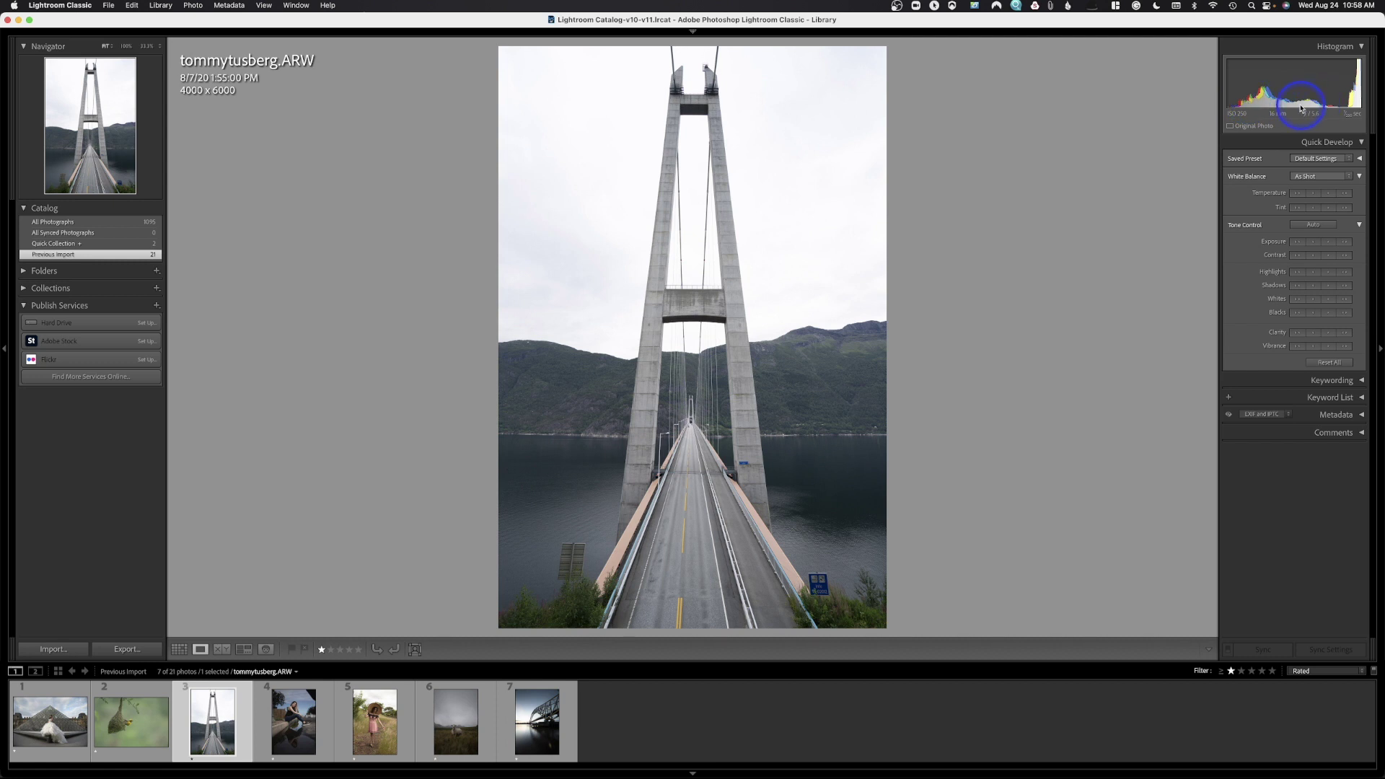
pyautogui.click(452, 721)
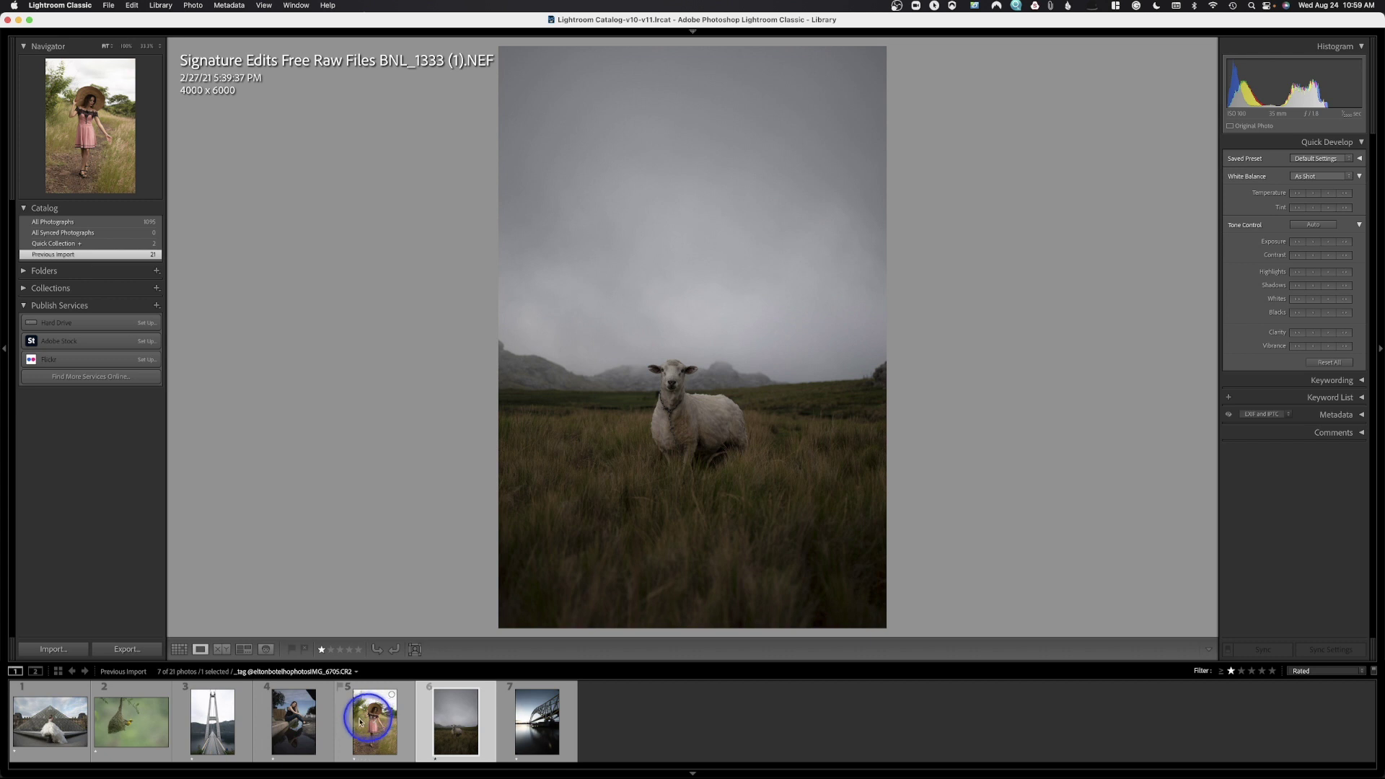
# - Apply the Portraits: Medium Skin preset PM02 to the photo of the bride at the glass pyramid
pyautogui.press('Home')
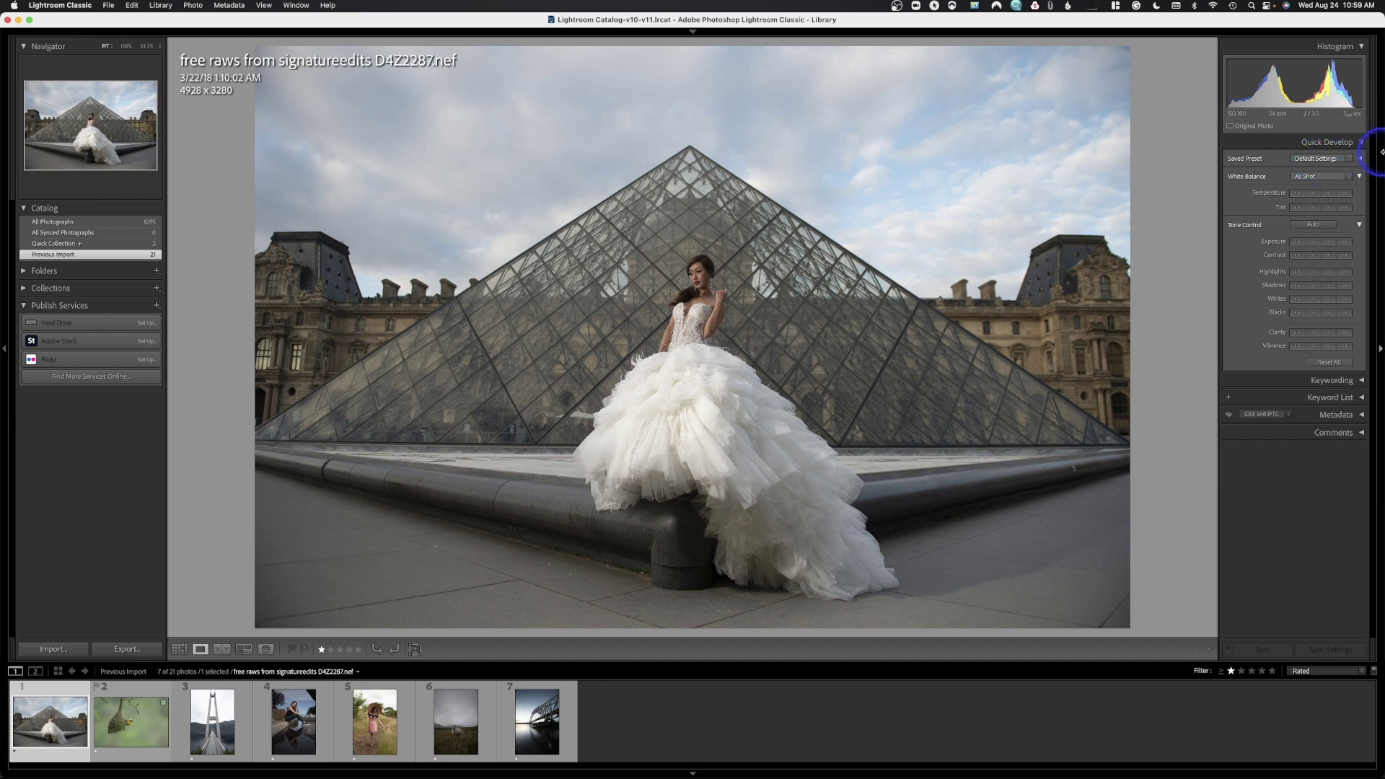
pyautogui.click(1350, 160)
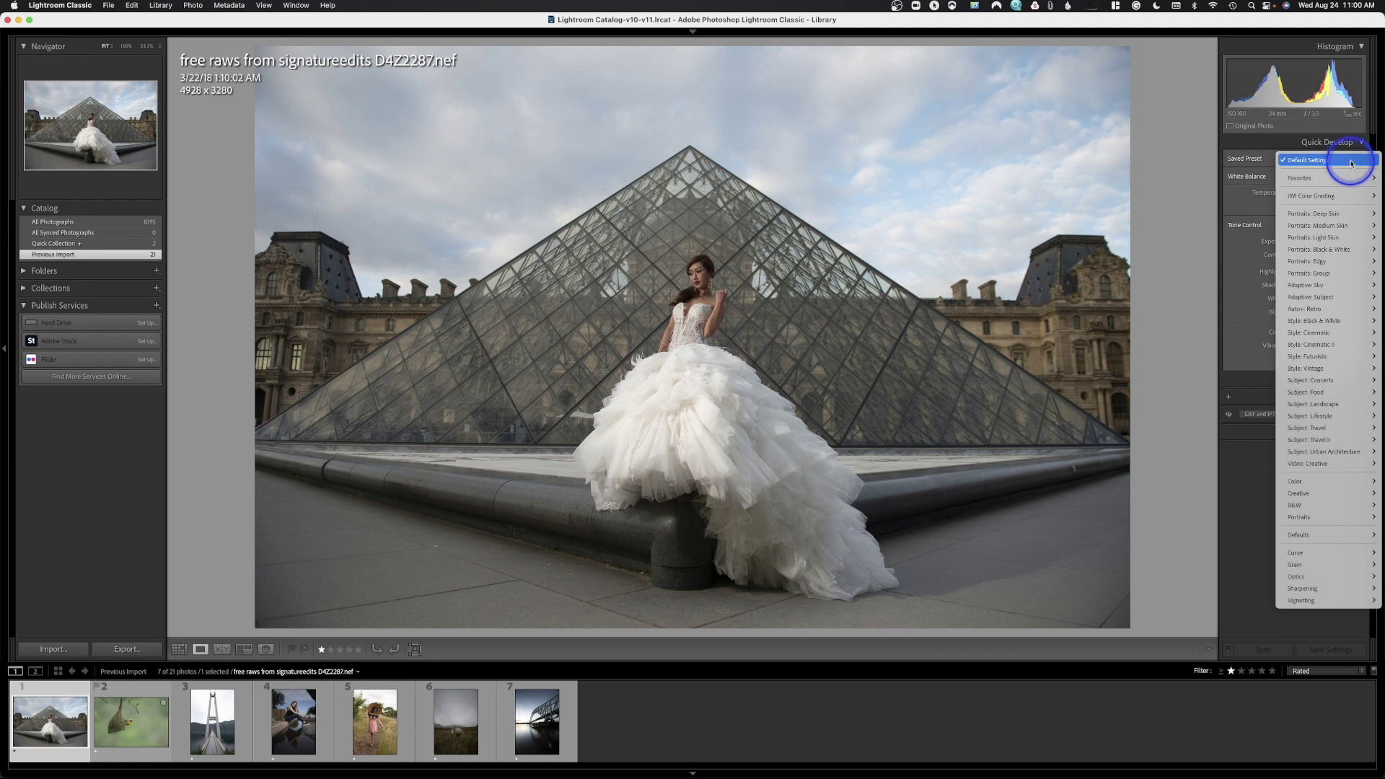
pyautogui.moveTo(1334, 215)
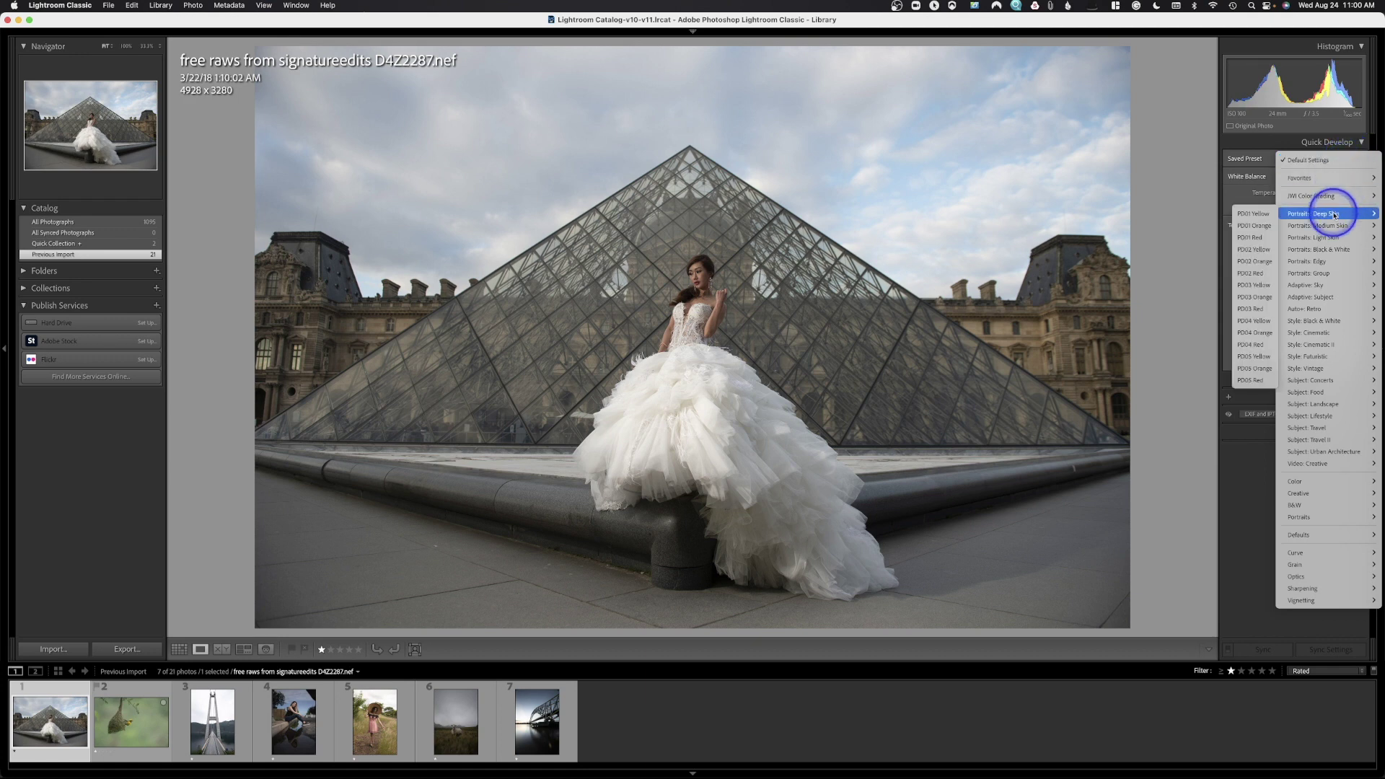
pyautogui.moveTo(1288, 226)
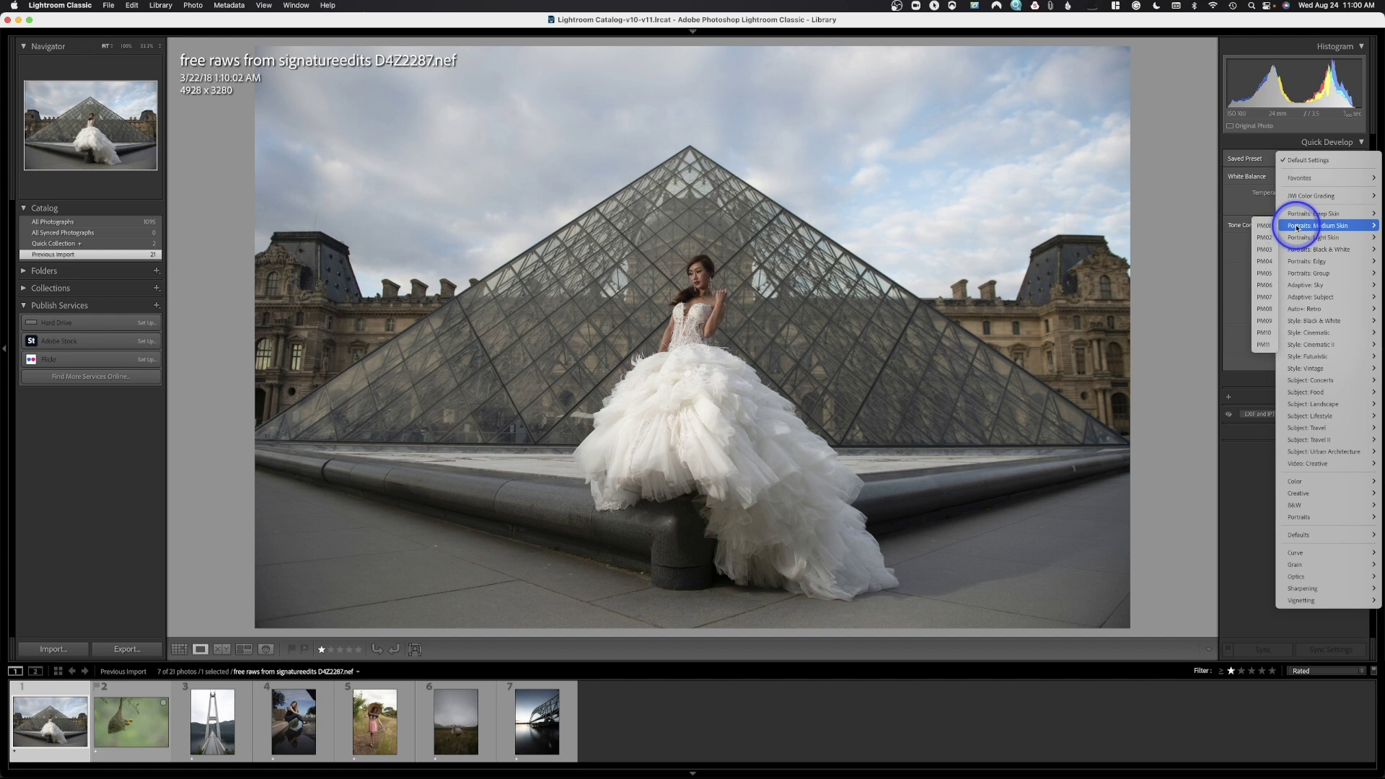
pyautogui.click(1266, 238)
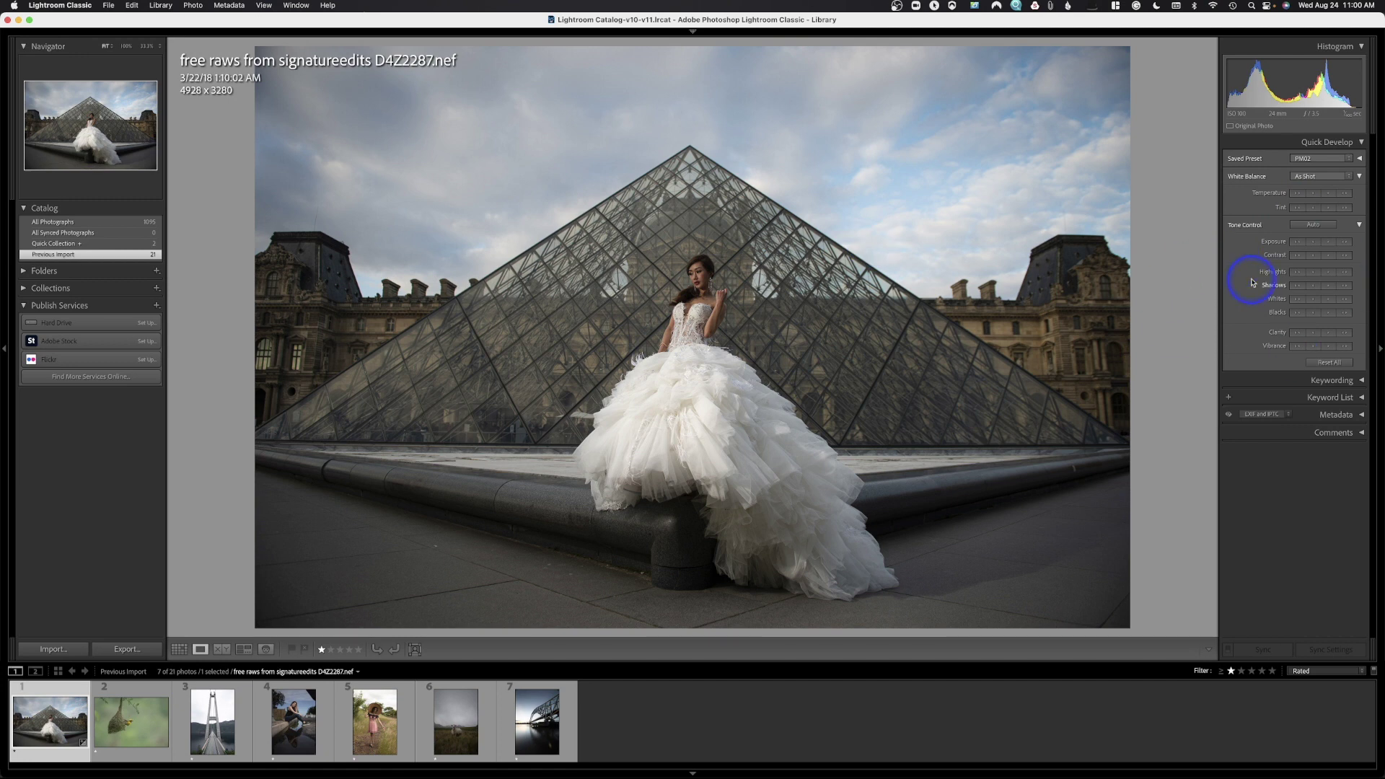
# - Try the Portraits: Black & White preset PB06 on the bride photo, and set the photo back to Default Settings
pyautogui.click(1320, 156)
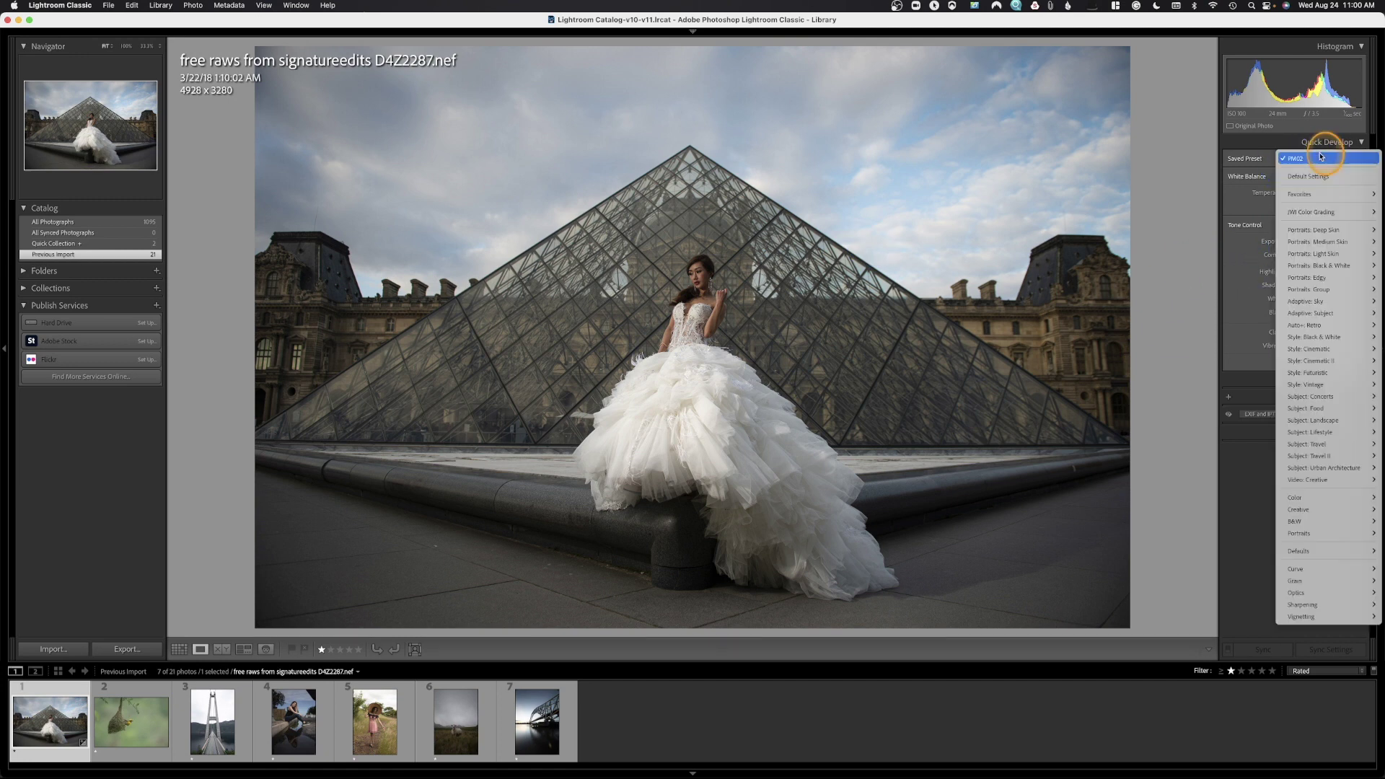
pyautogui.moveTo(1357, 337)
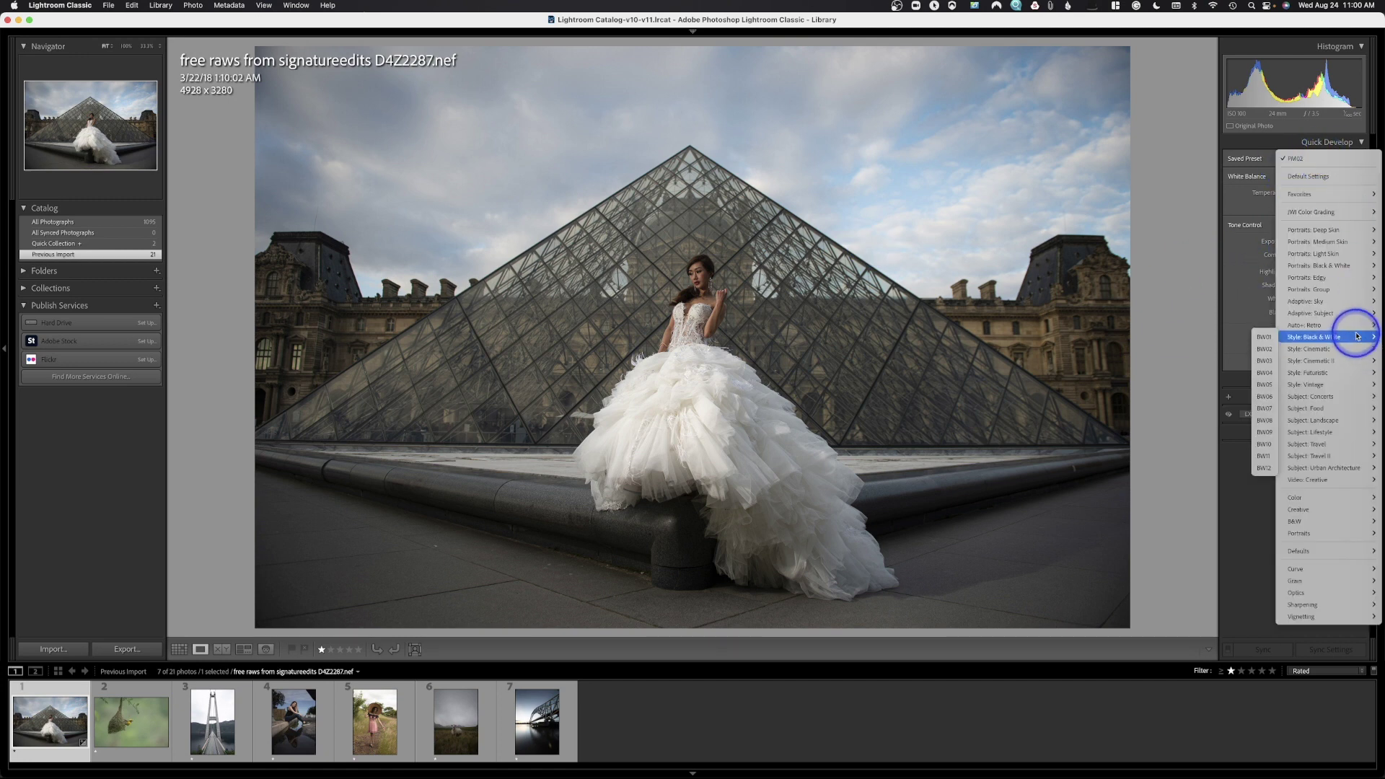
pyautogui.moveTo(1345, 265)
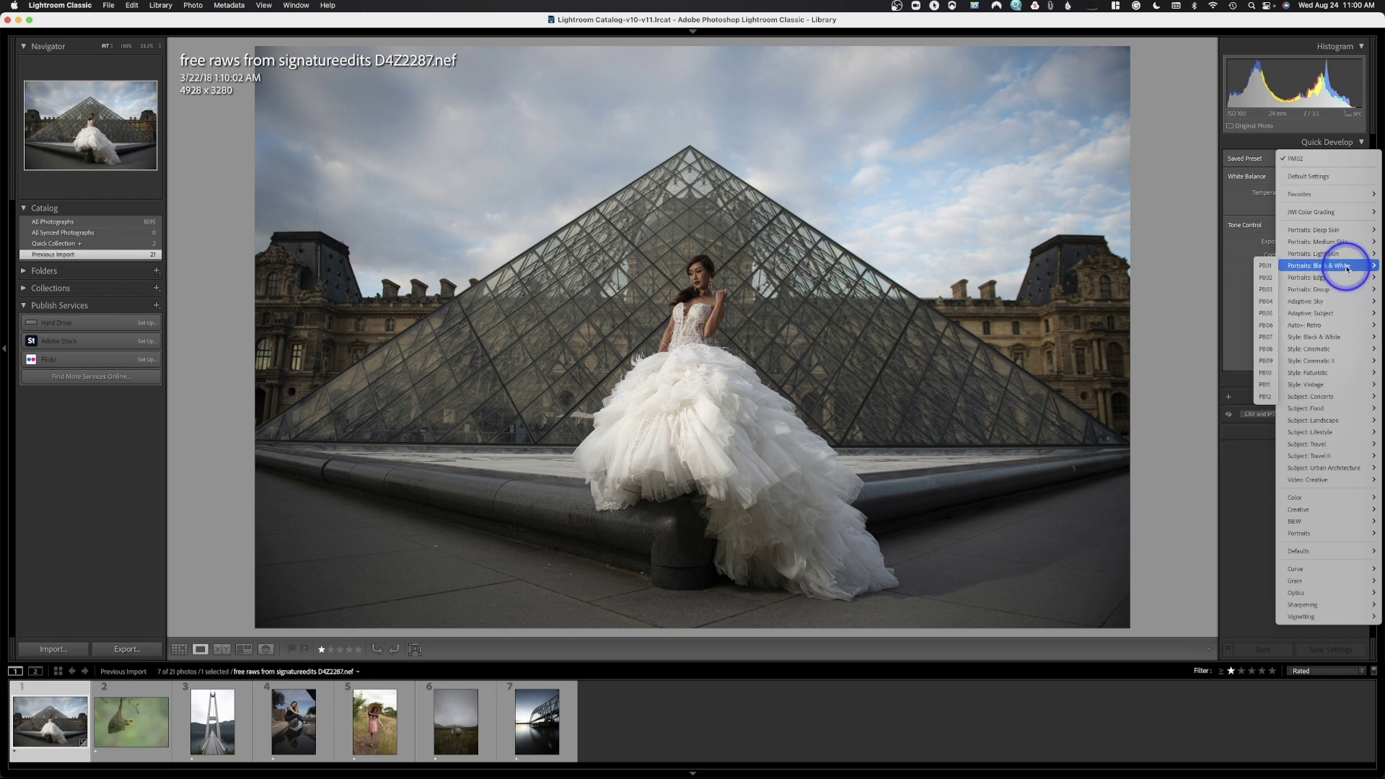
pyautogui.click(1263, 326)
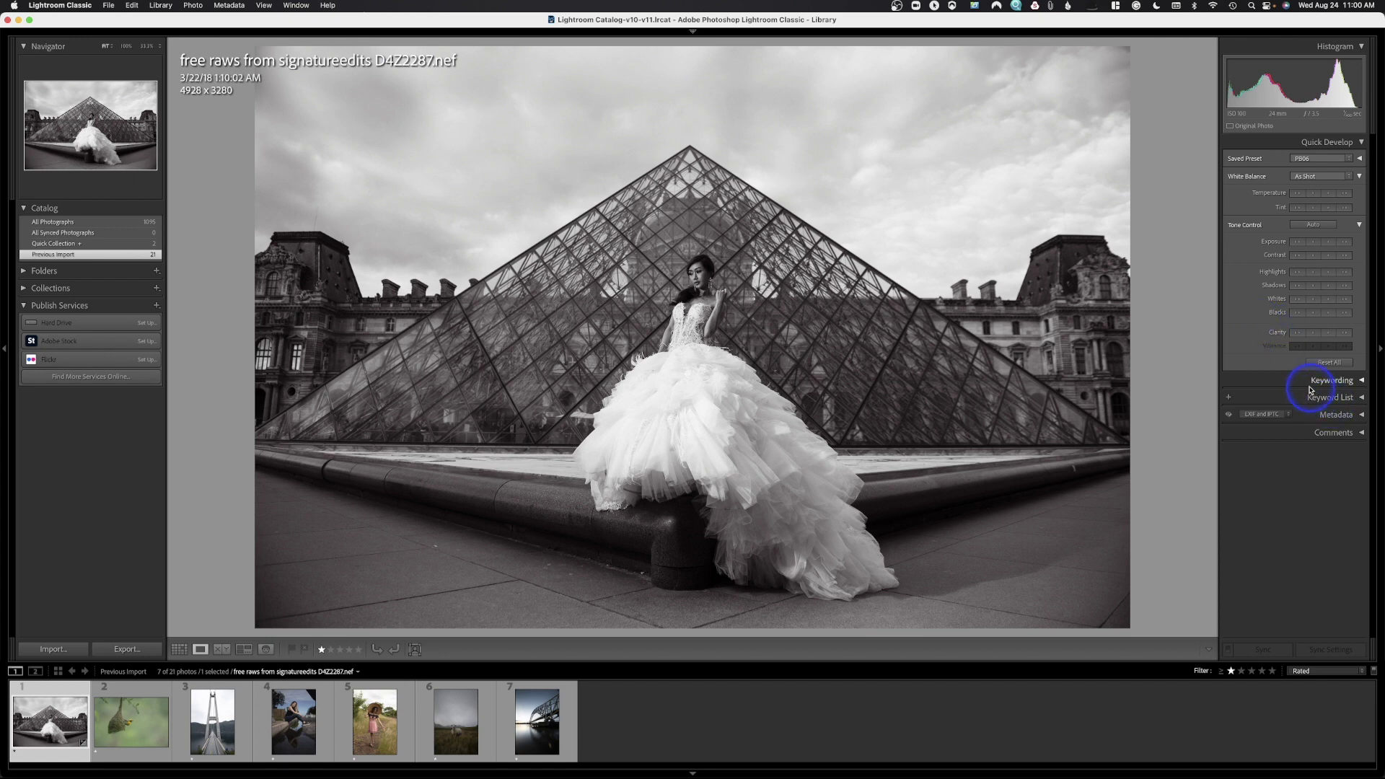
pyautogui.click(1314, 162)
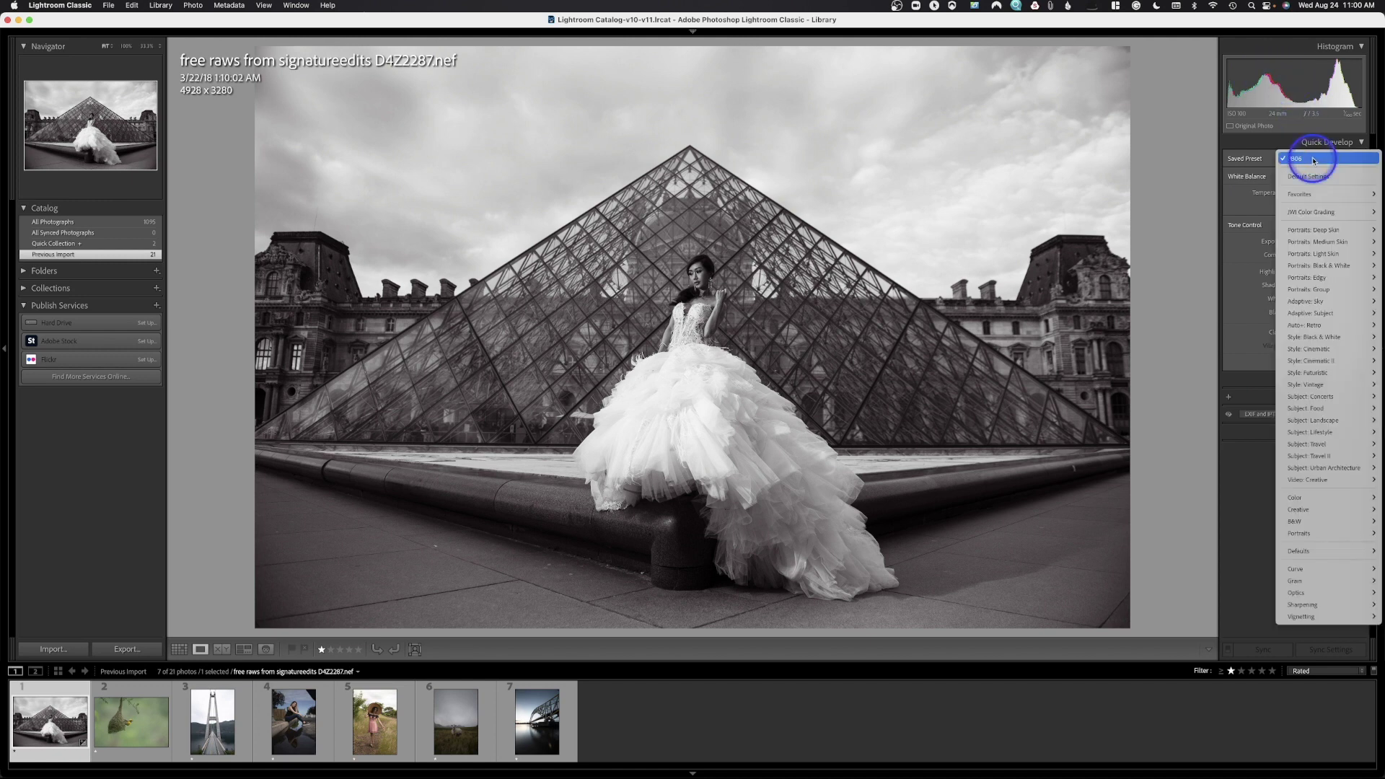
pyautogui.click(1322, 177)
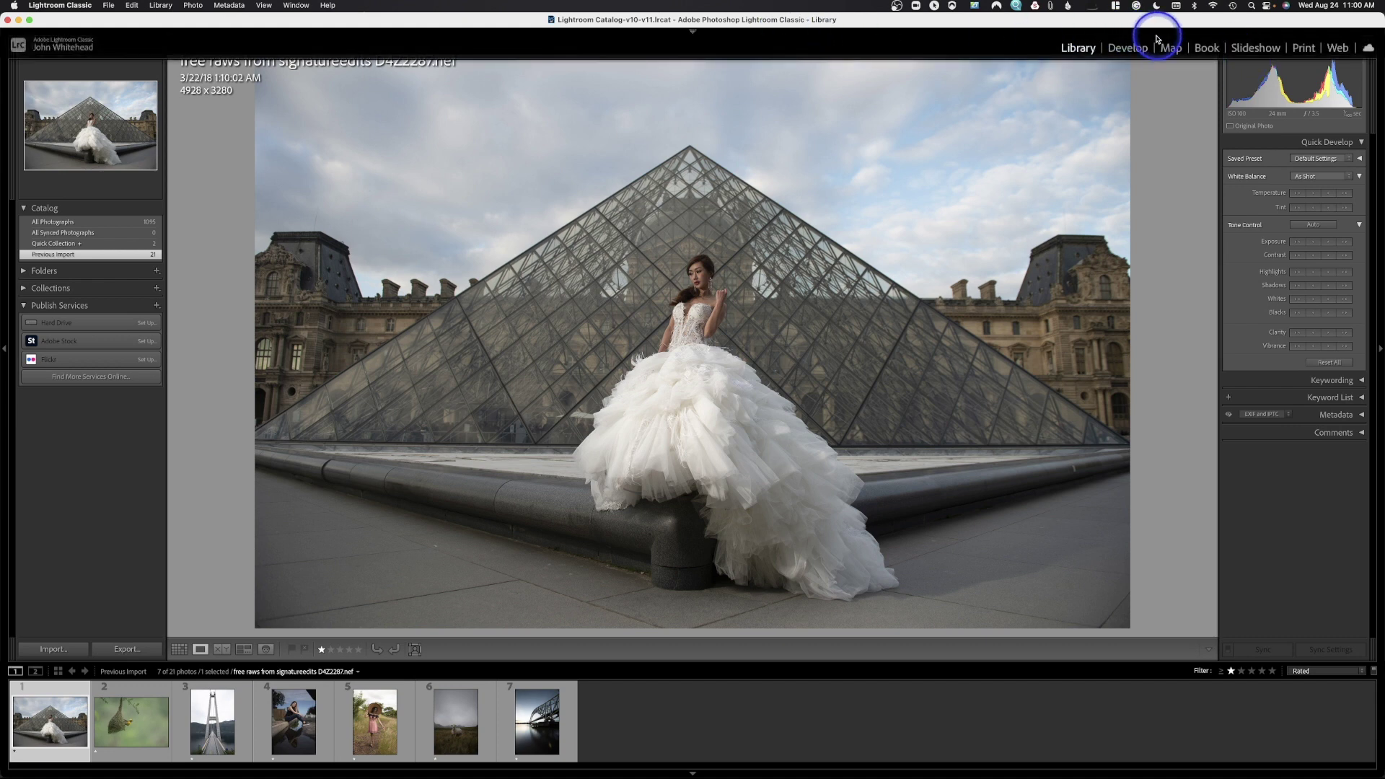
# - Lower the bride photo's exposure by one large step in Quick Develop and raise it again by the same amount
pyautogui.moveTo(714, 24)
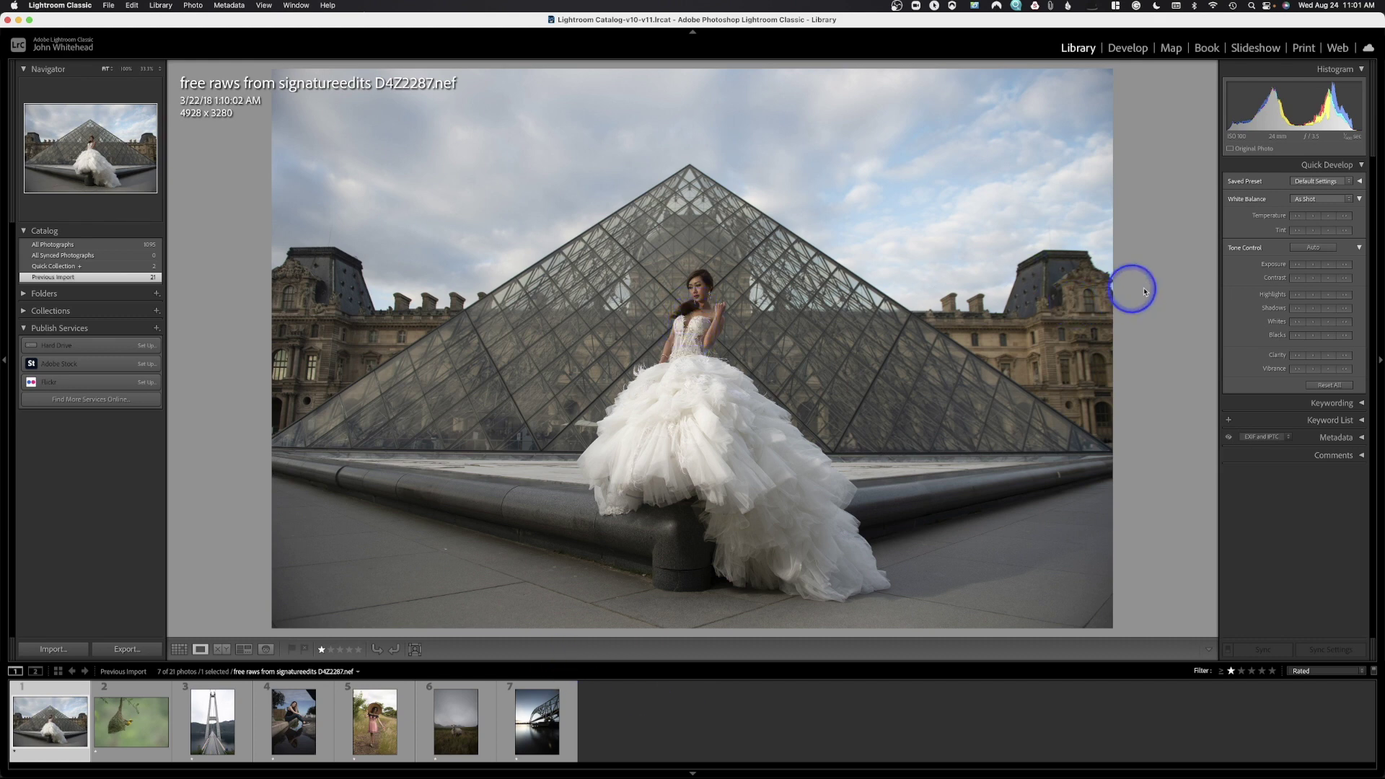
pyautogui.click(1299, 266)
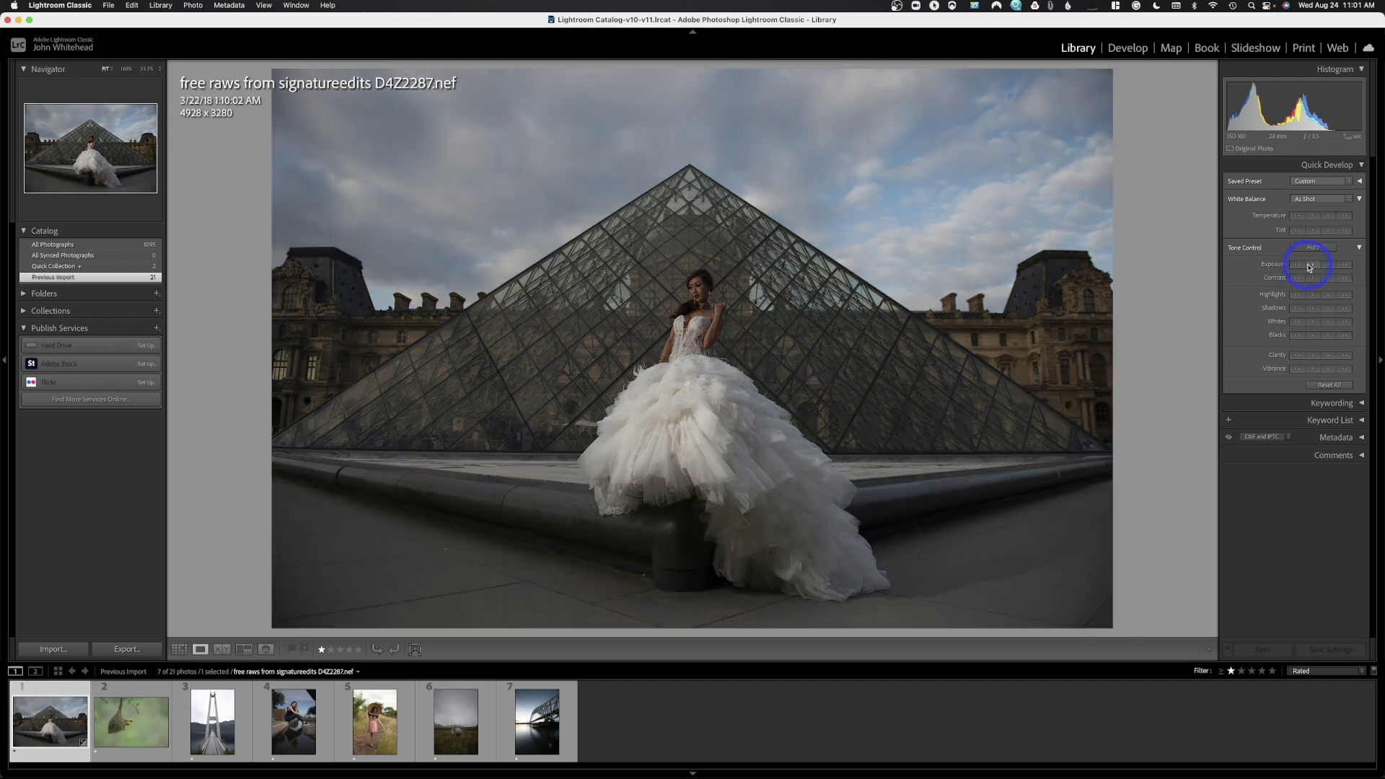
pyautogui.click(1345, 265)
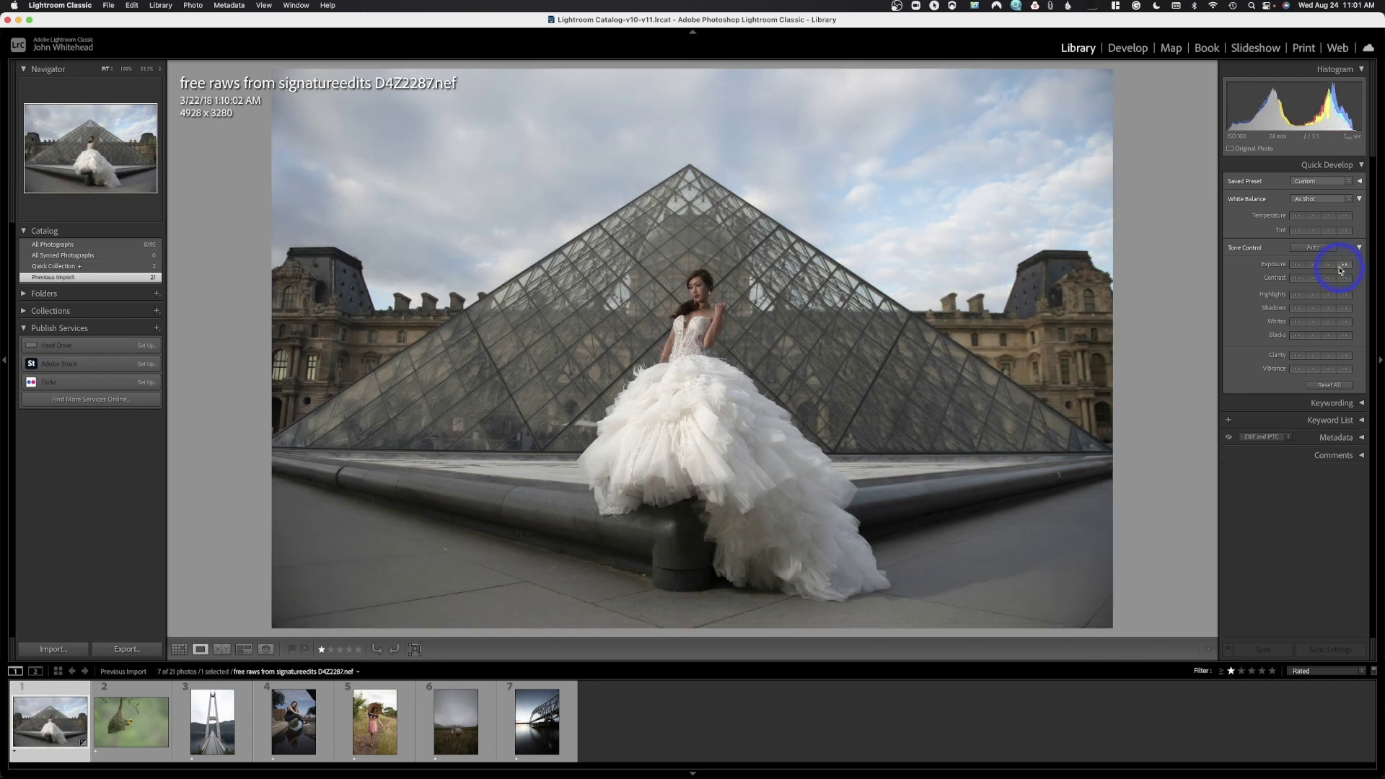
# - Select all seven filtered photos and increase their exposure together with Quick Develop
pyautogui.keyDown('shift'); pyautogui.click(541, 720); pyautogui.keyUp('shift')
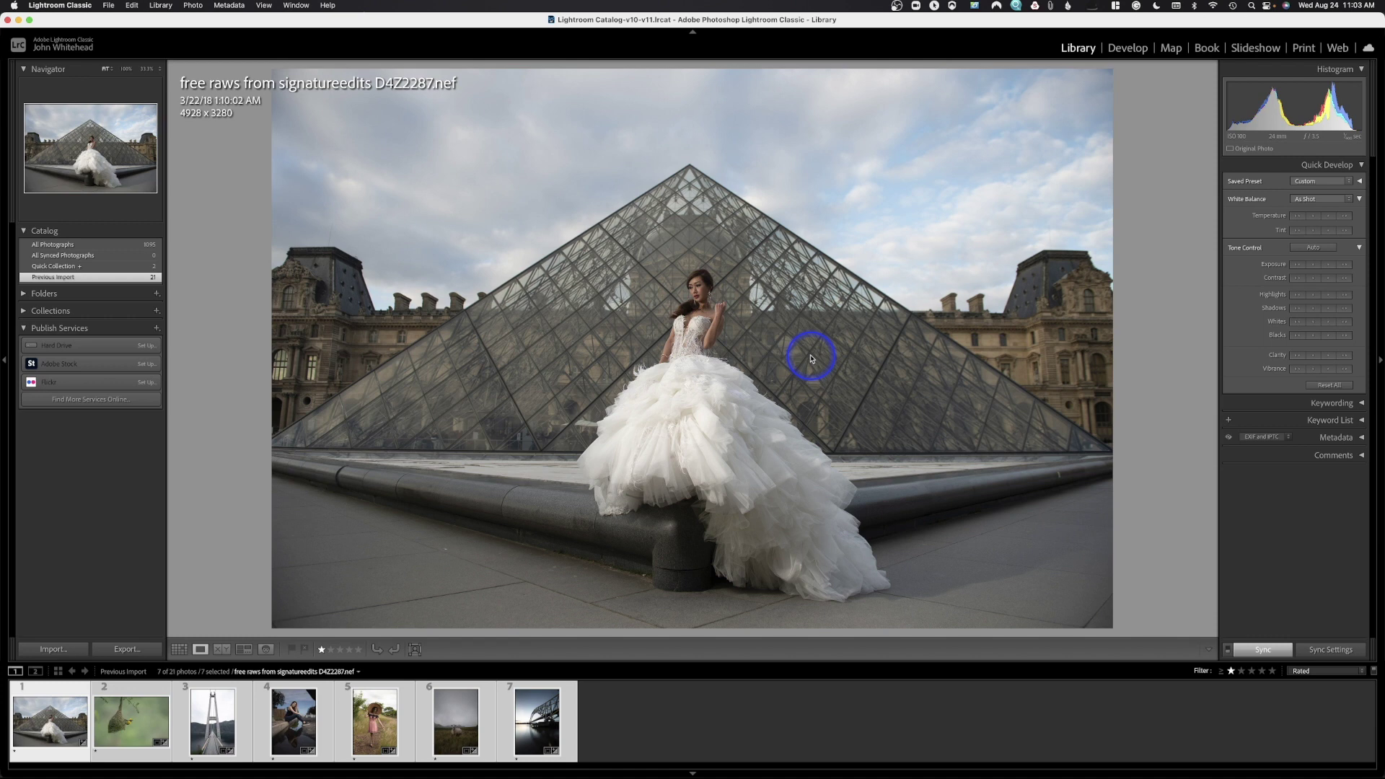
pyautogui.click(1345, 266)
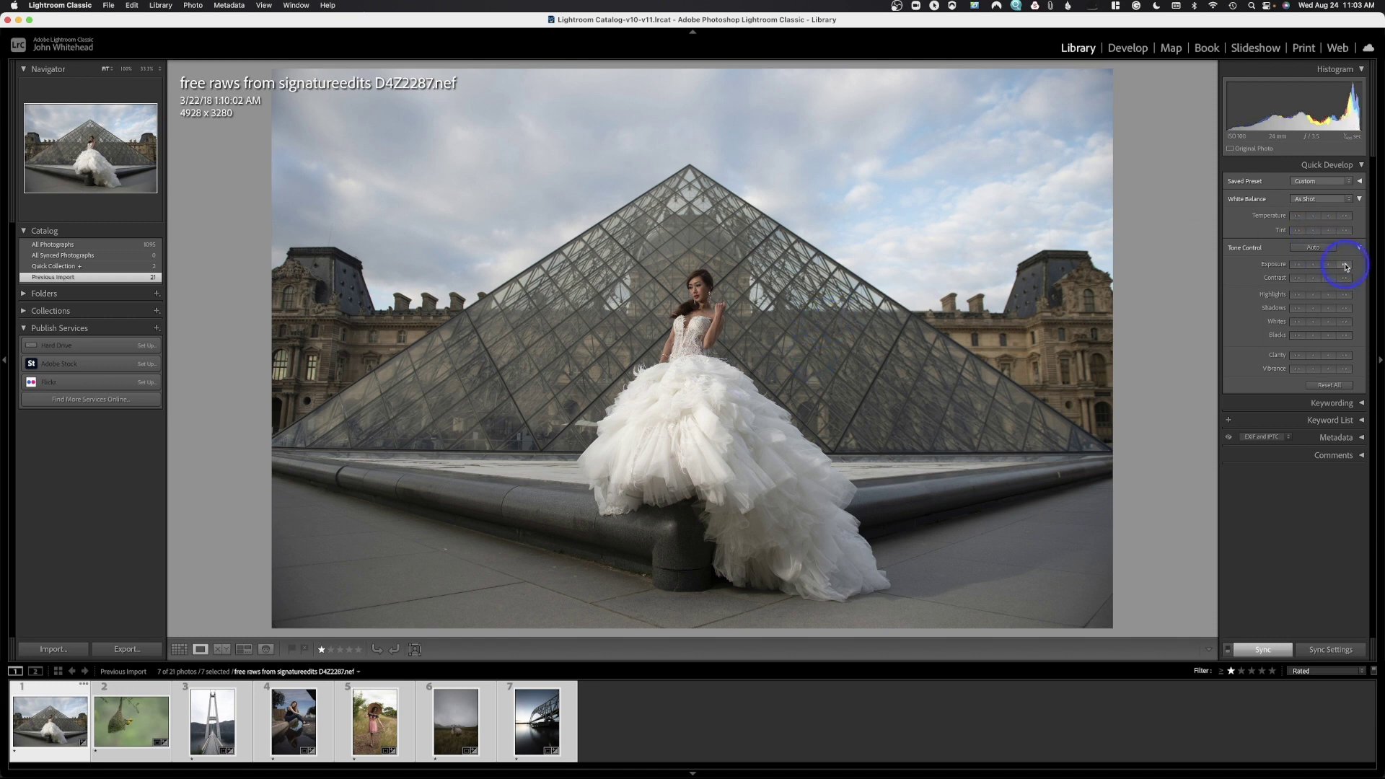
pyautogui.click(1345, 266)
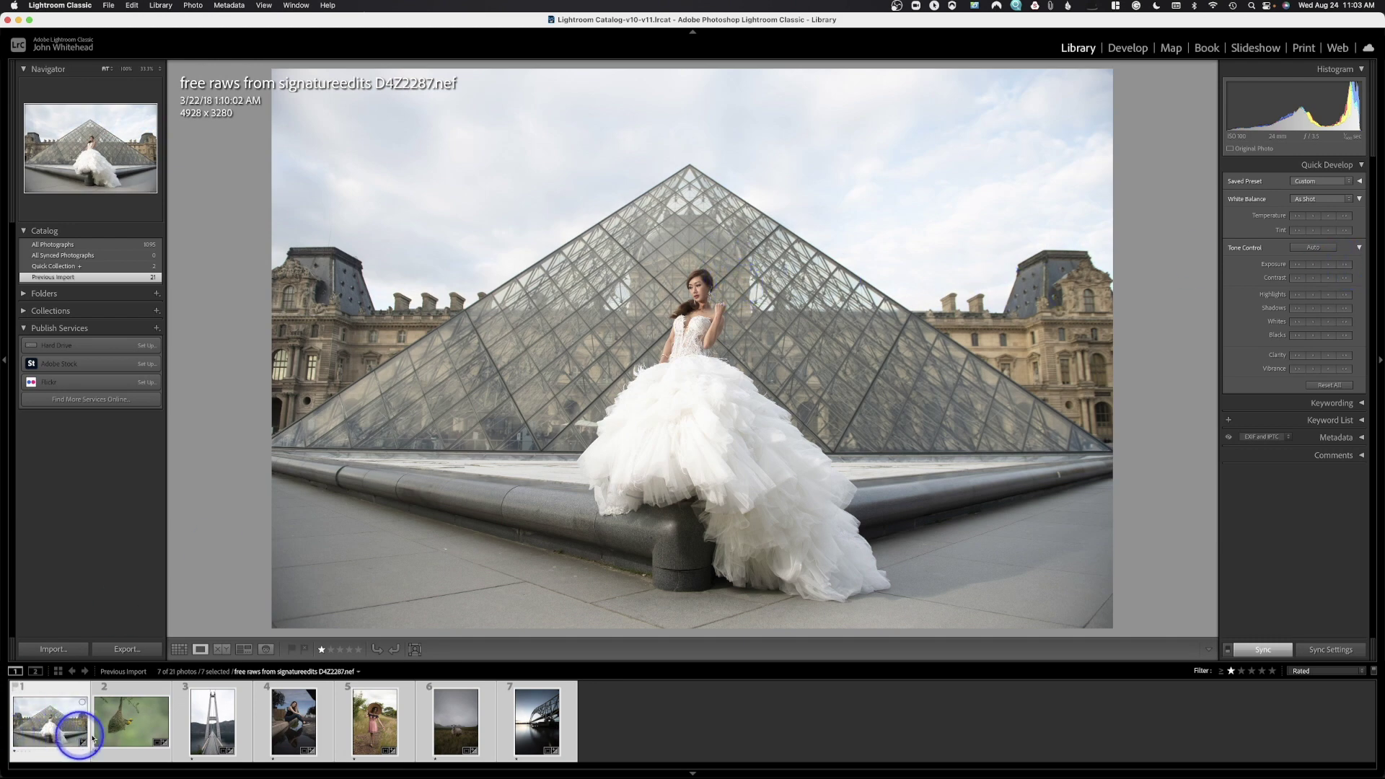
# - Synchronize the bride photo's develop settings to the other selected photos, and undo the synchronization and the exposure increase
pyautogui.click(1331, 649)
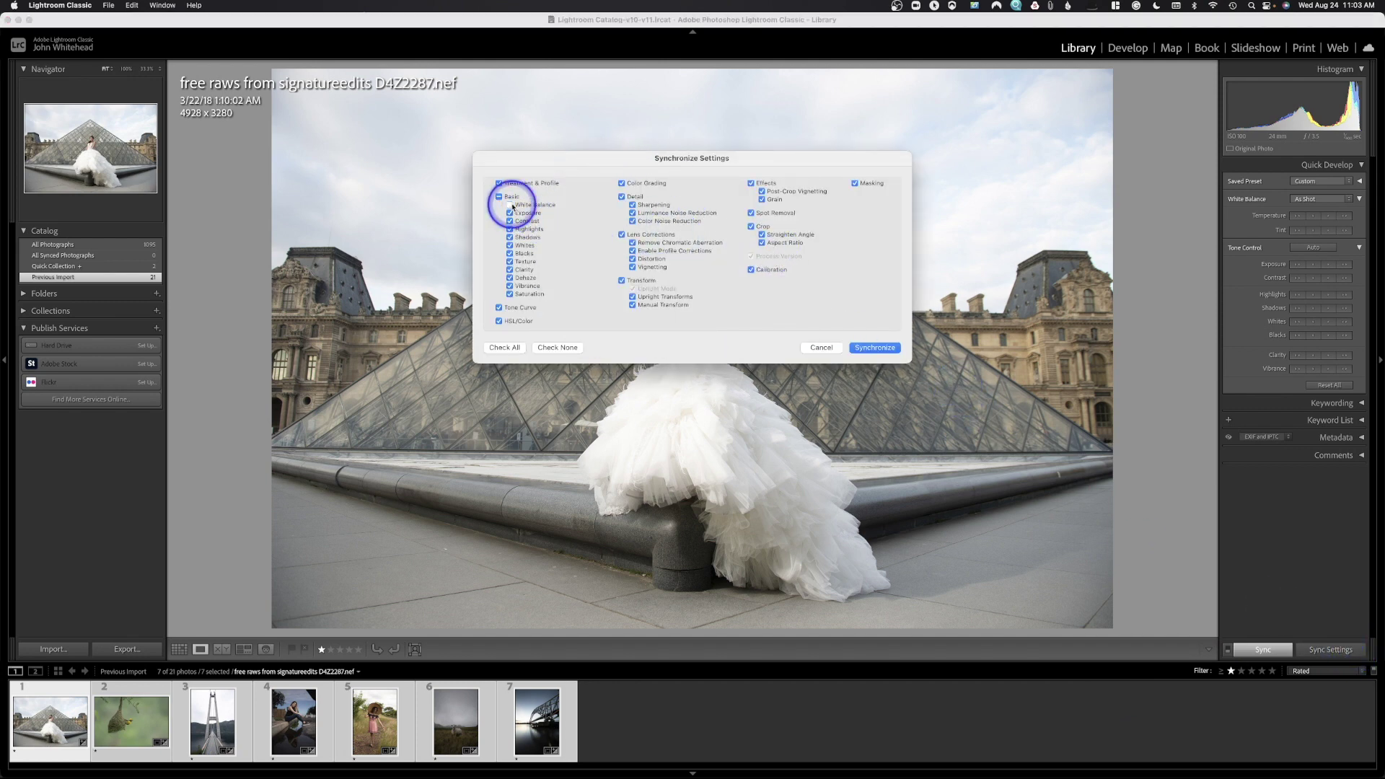
pyautogui.click(874, 348)
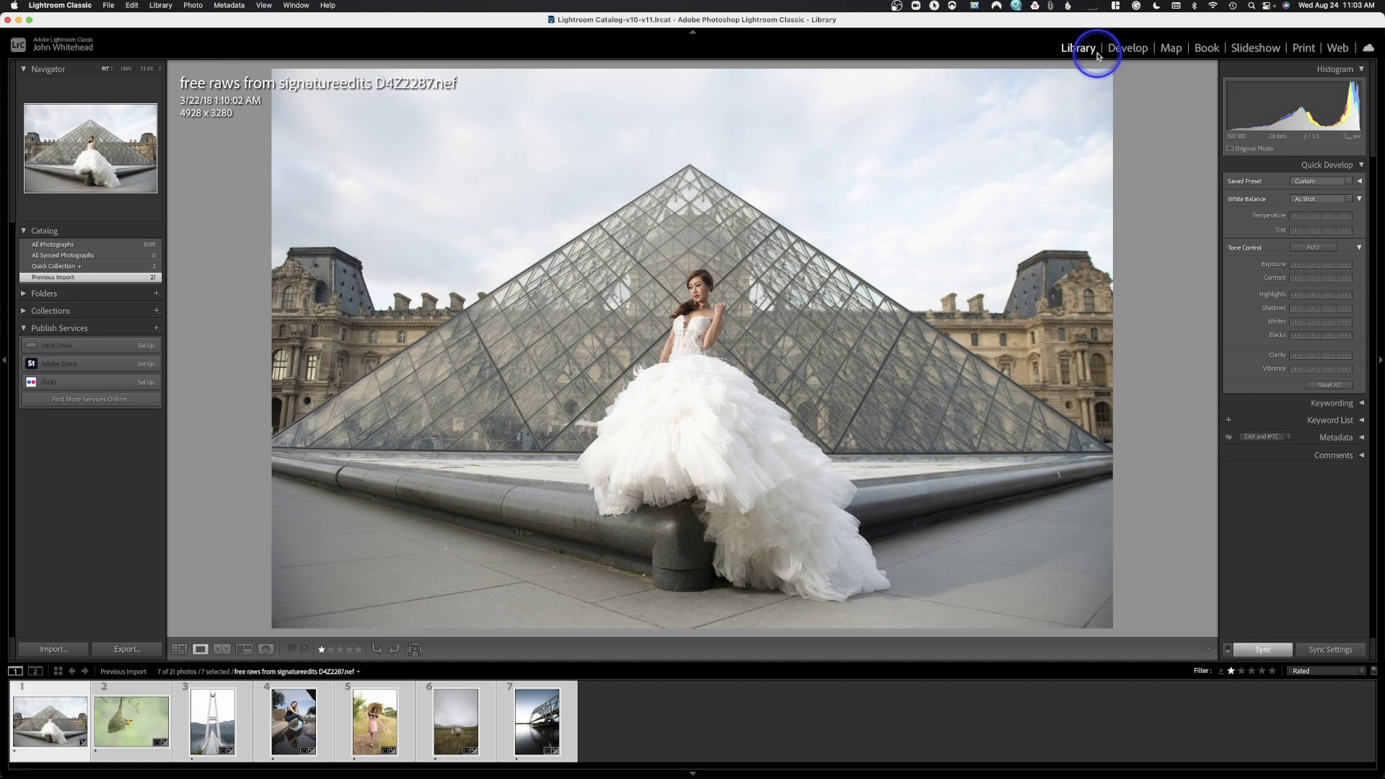
pyautogui.press('super+z')
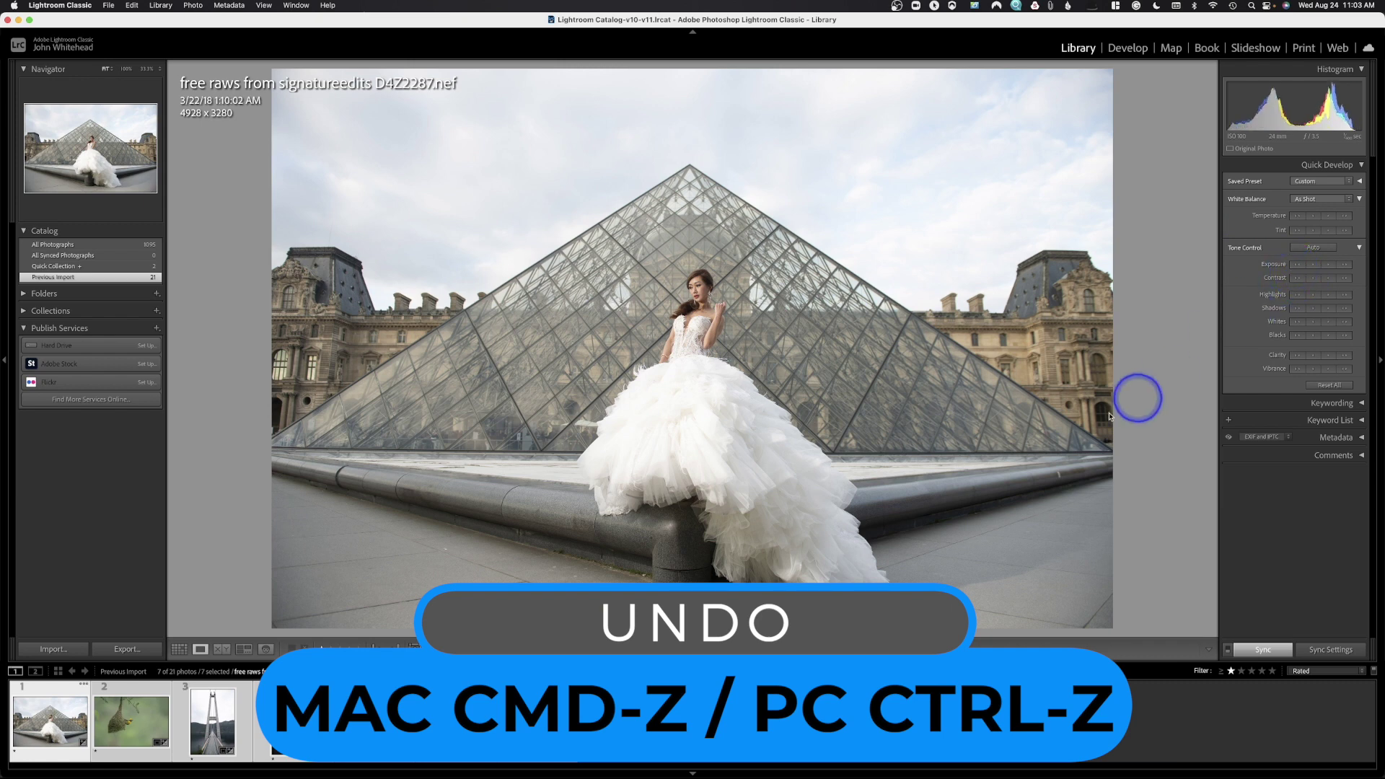
pyautogui.press('super+shift+z')
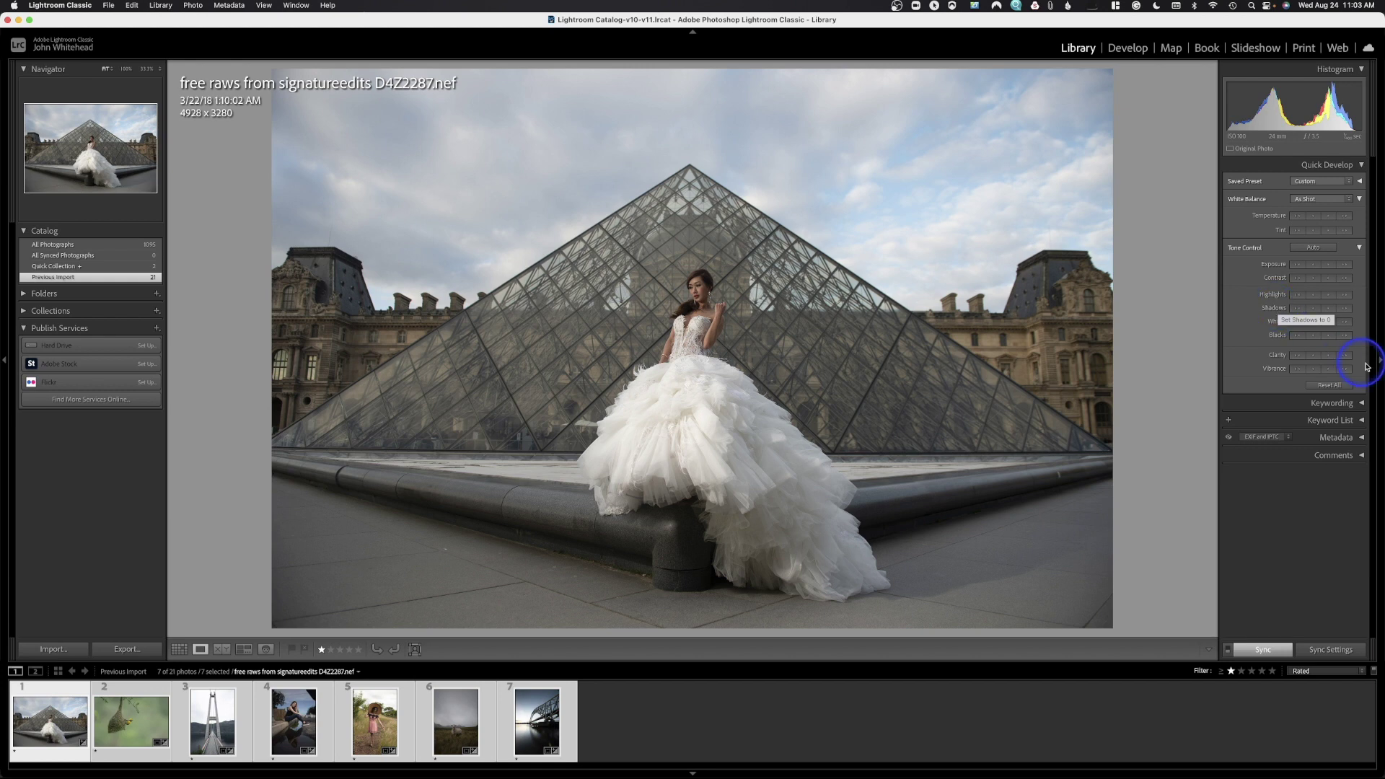
# - Expand the Keywording options for the selected photos and collapse the keyword suggestions
pyautogui.click(1361, 403)
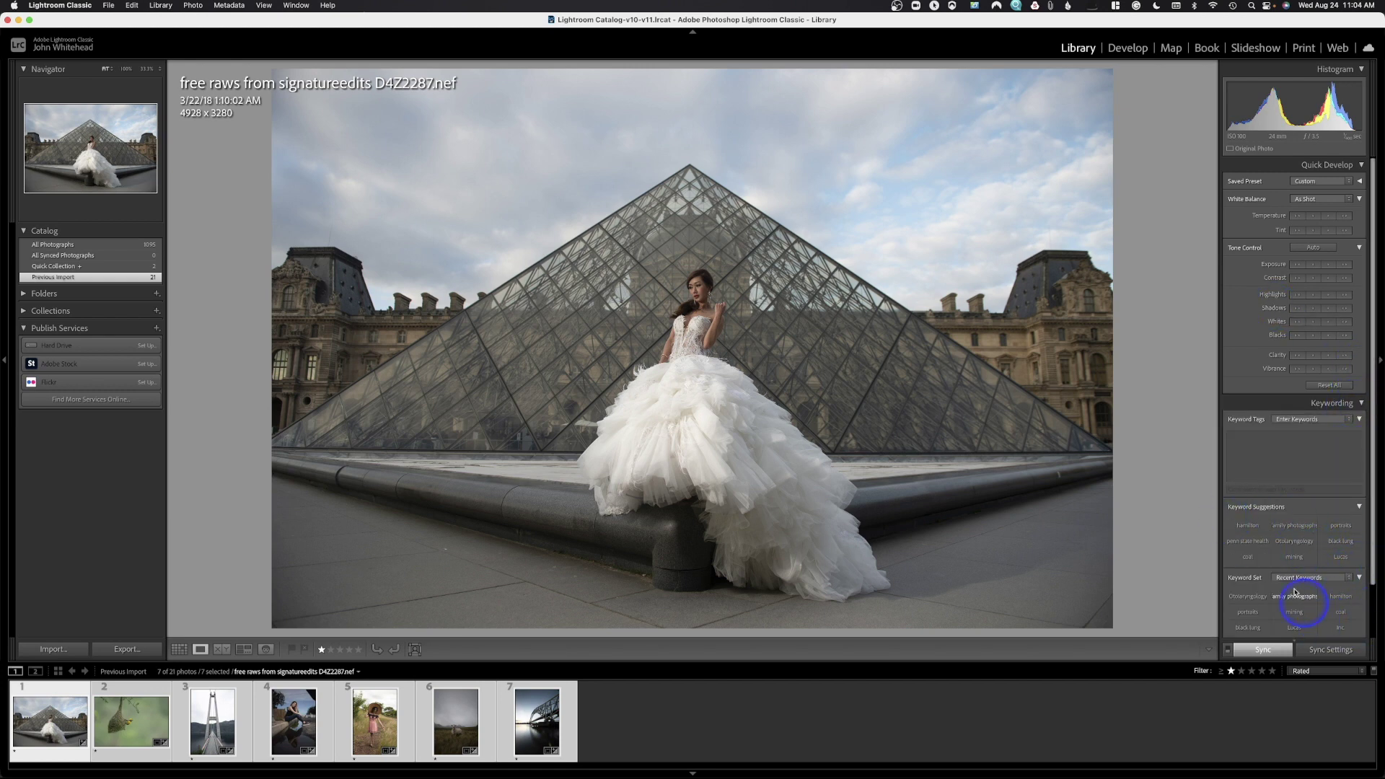
pyautogui.click(1357, 507)
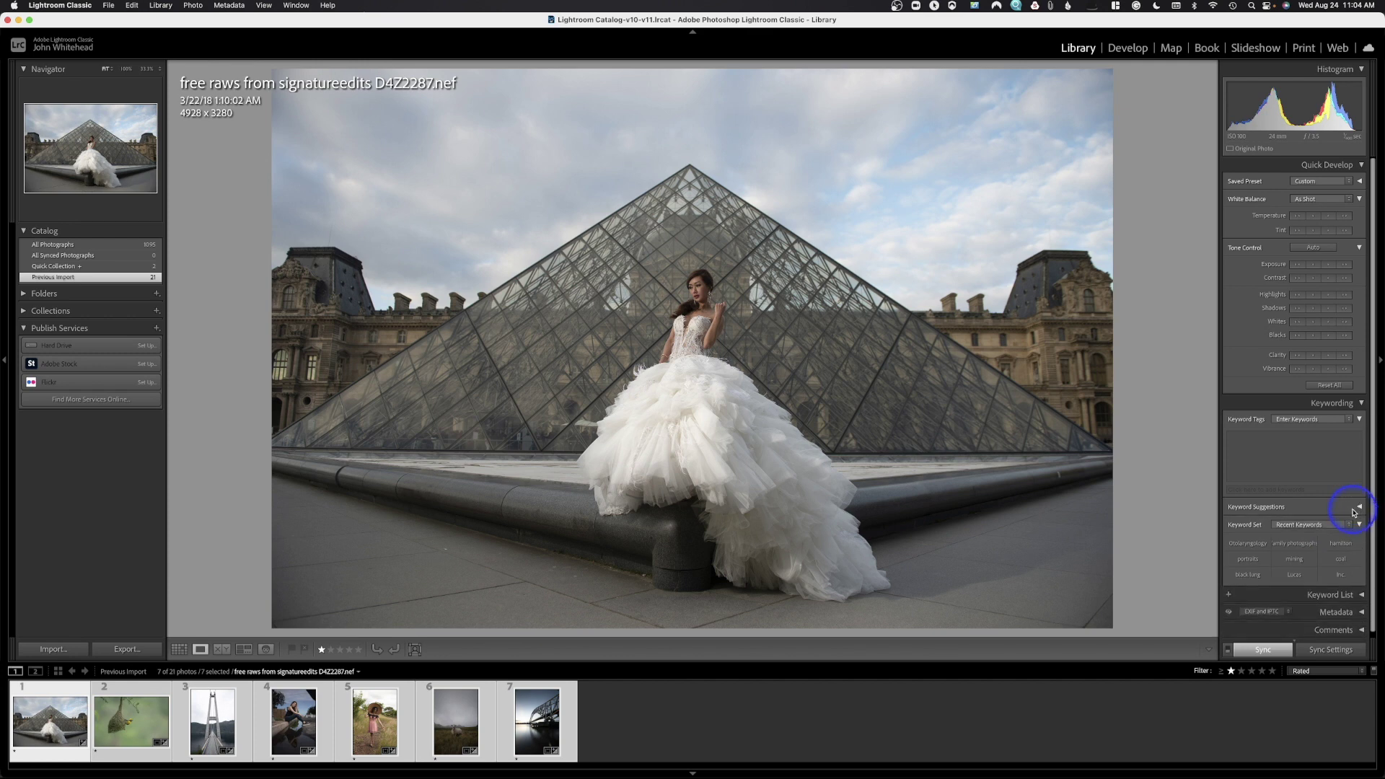
pyautogui.scroll(-1, 1347, 569)
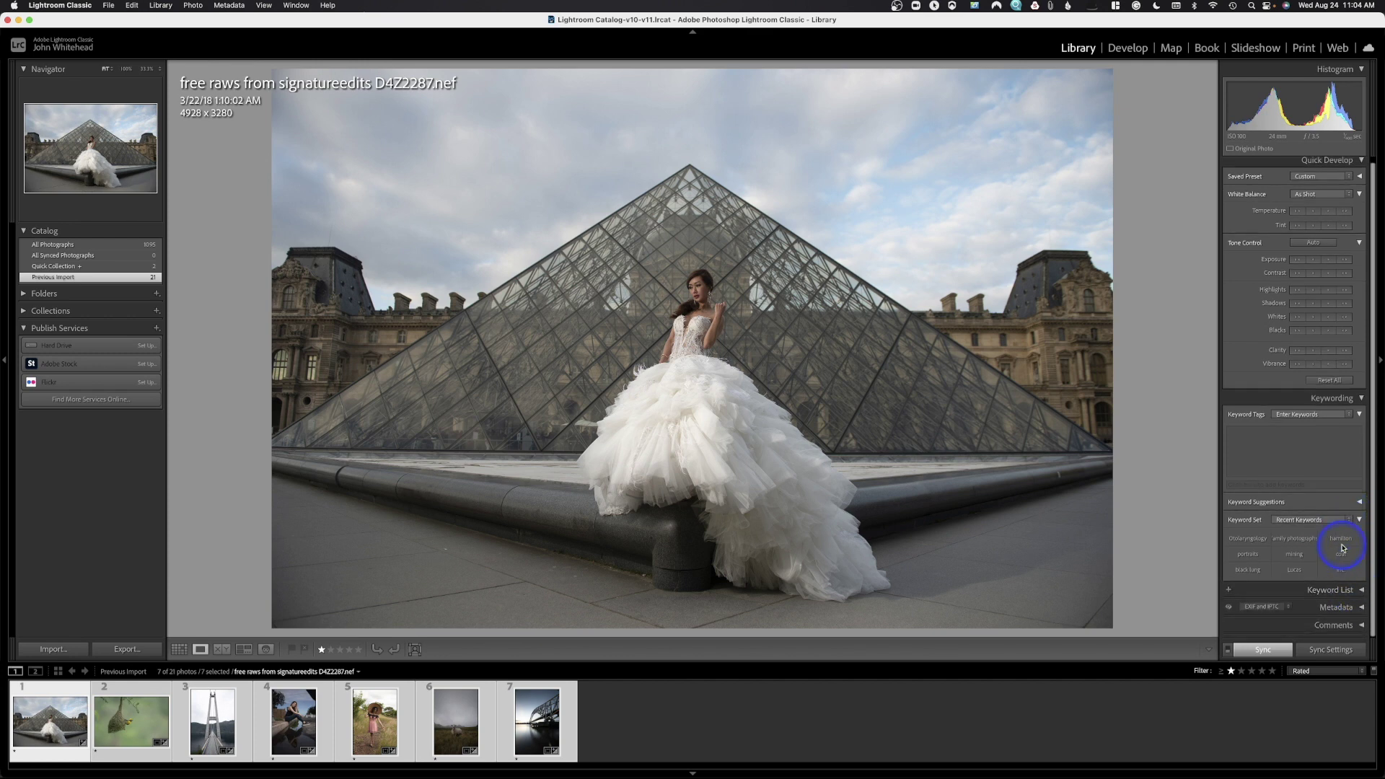
# - Review the EXIF and IPTC metadata of the bride photo and open its comments
pyautogui.click(1360, 607)
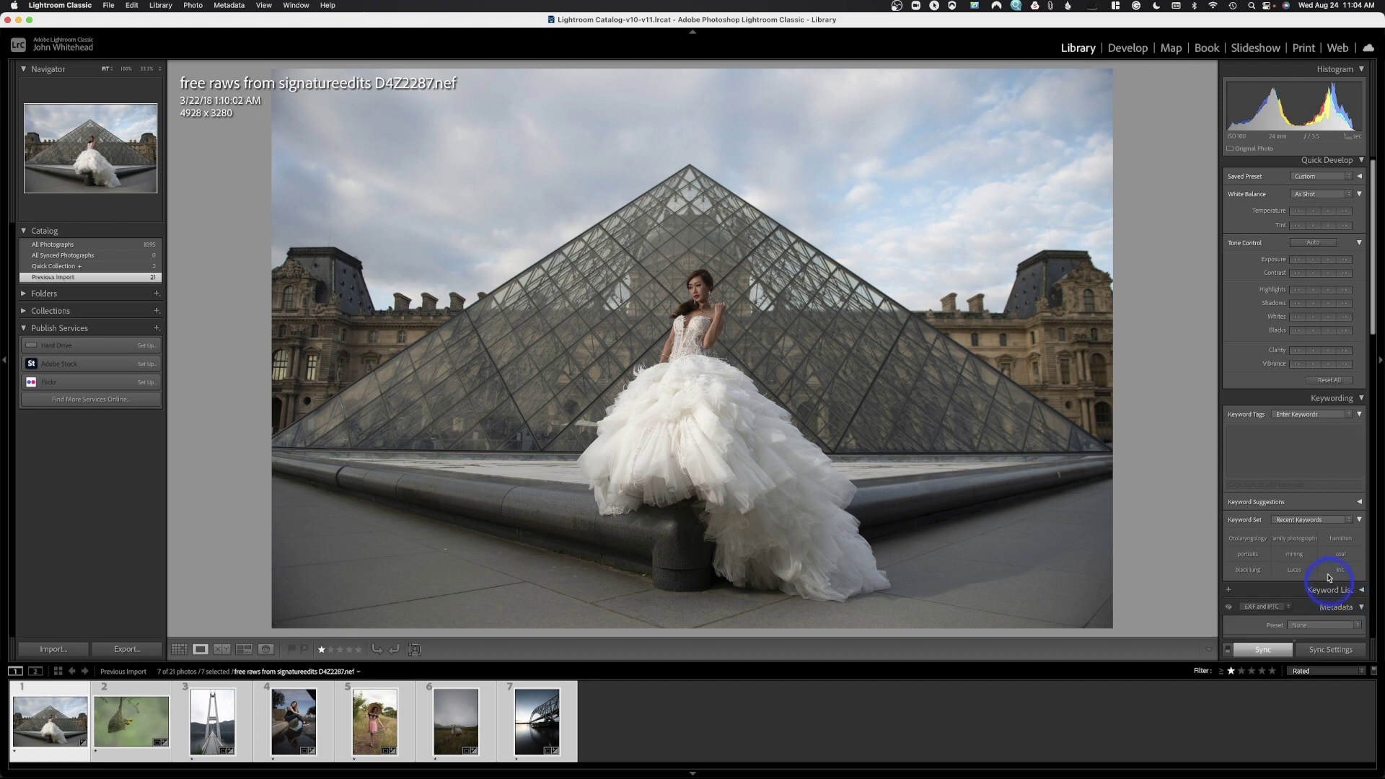
pyautogui.scroll(-10, 1330, 582)
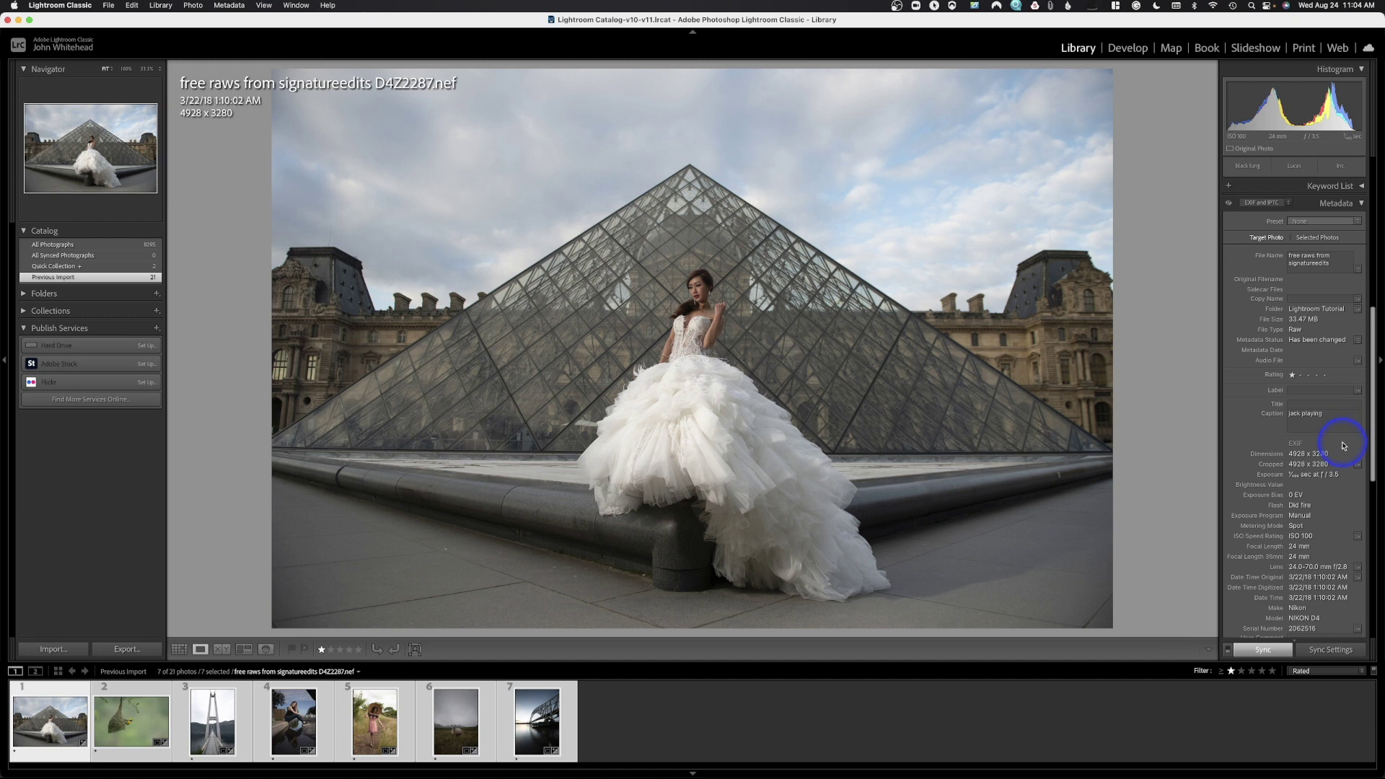
pyautogui.scroll(8, 1343, 446)
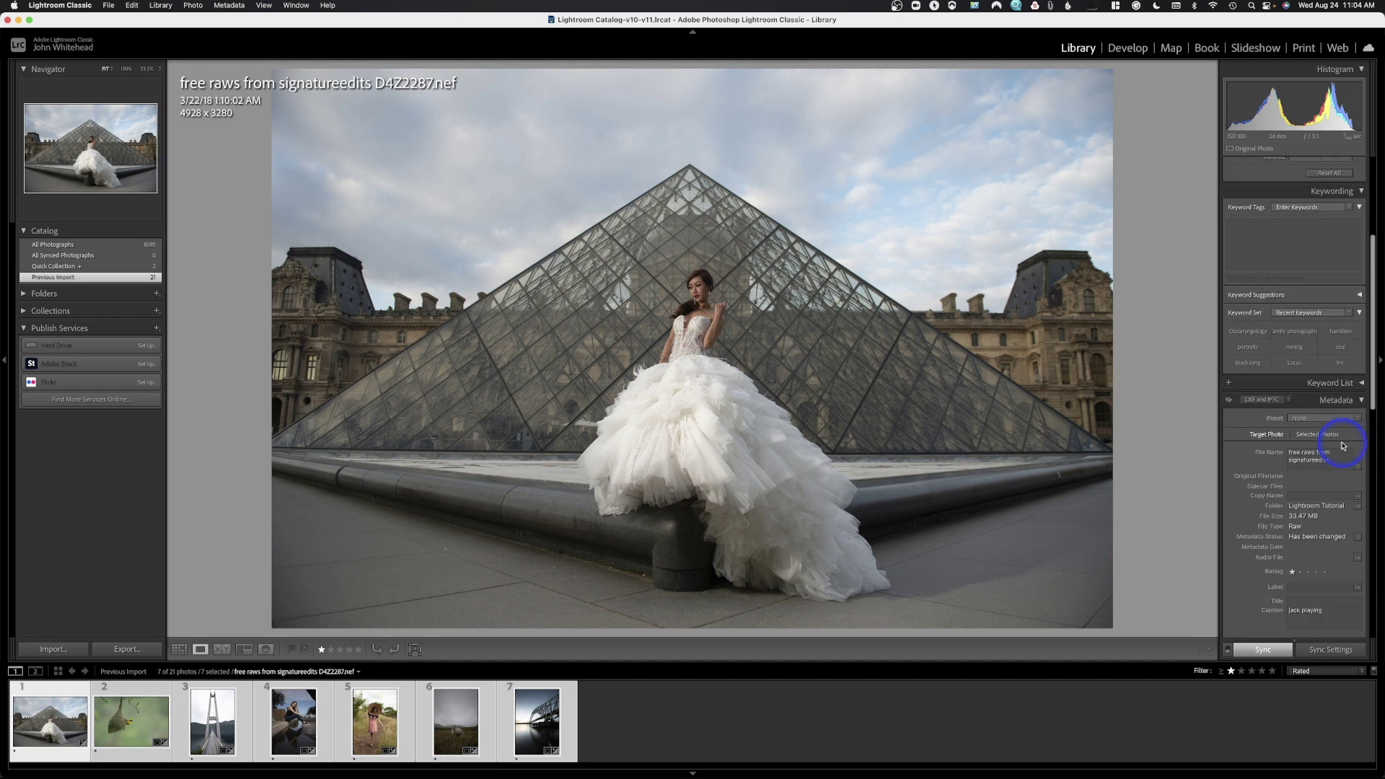
pyautogui.click(1360, 538)
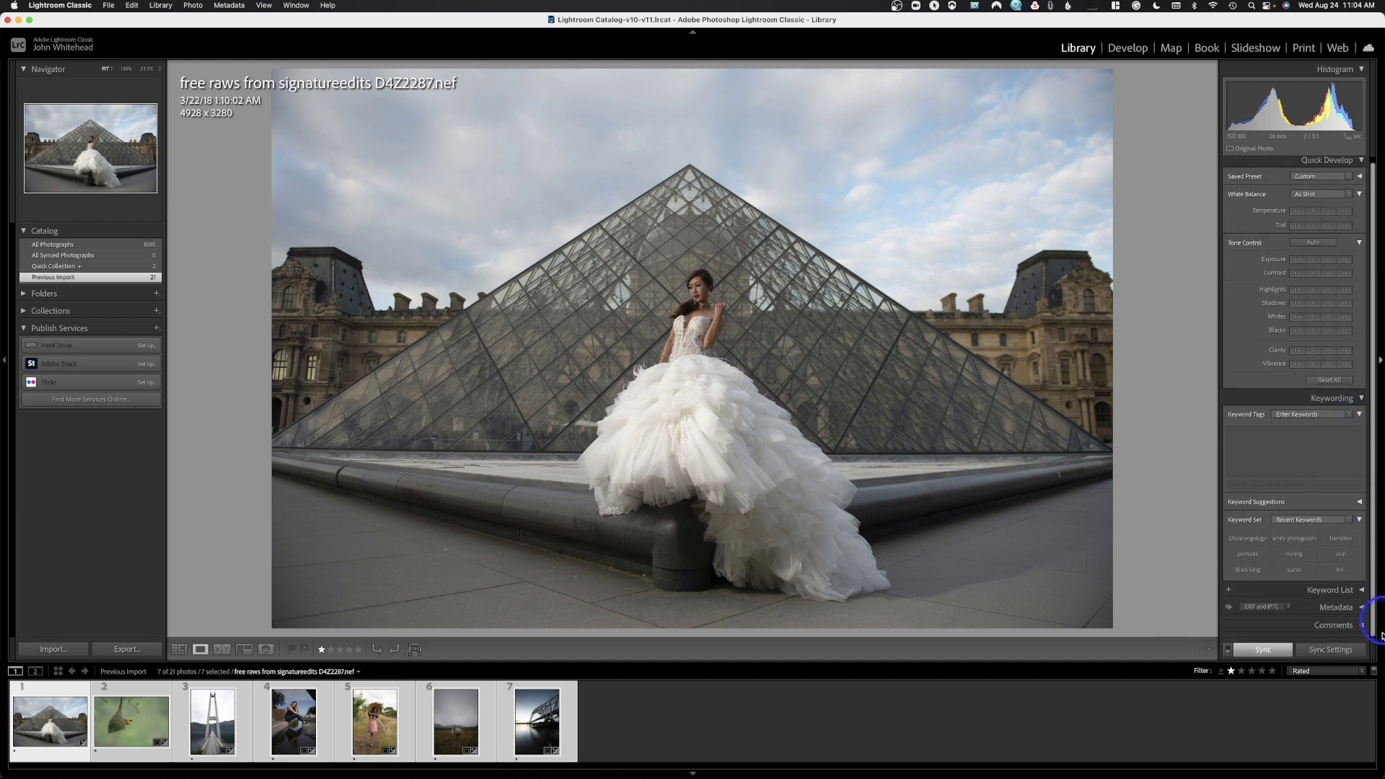
pyautogui.click(1360, 625)
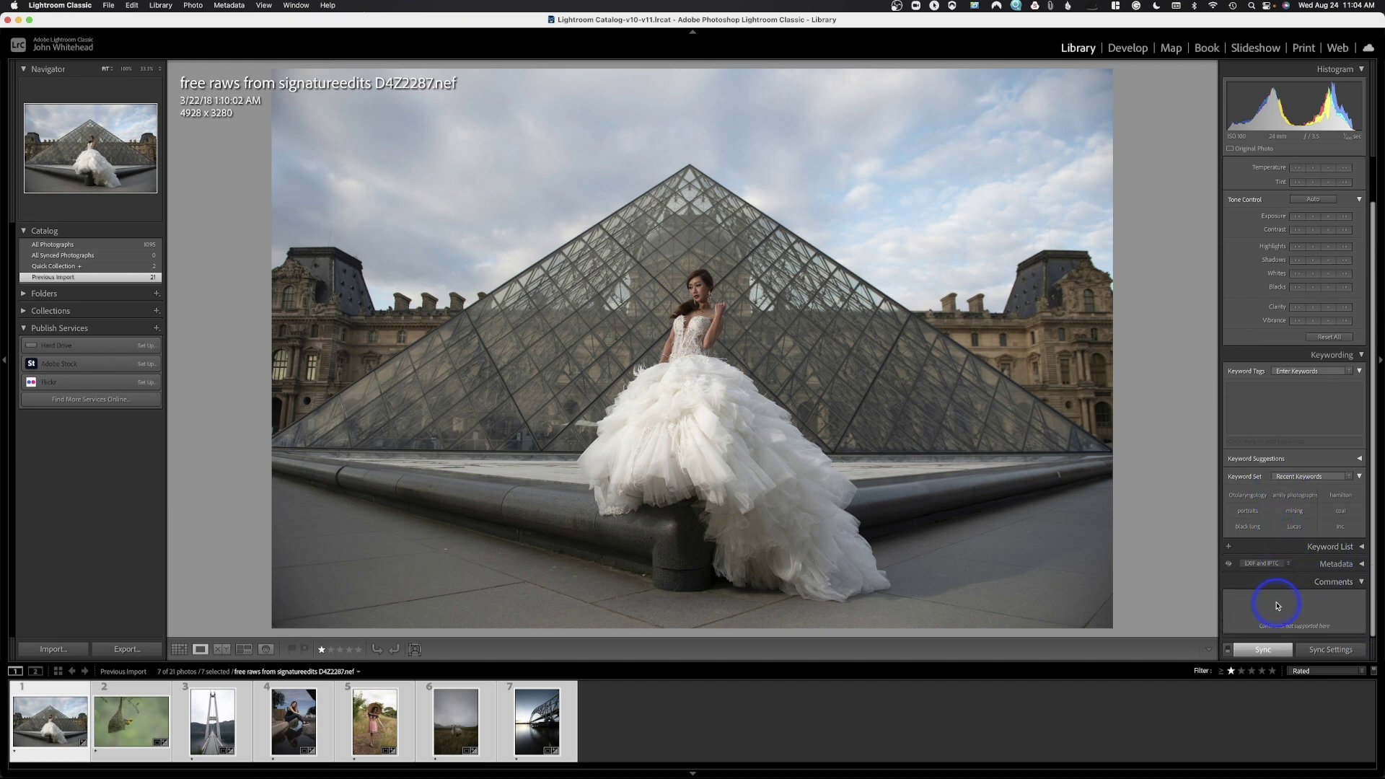
pyautogui.click(1266, 599)
# - Clear the selection of all seven photos and select only the bride photo
pyautogui.click(658, 711)
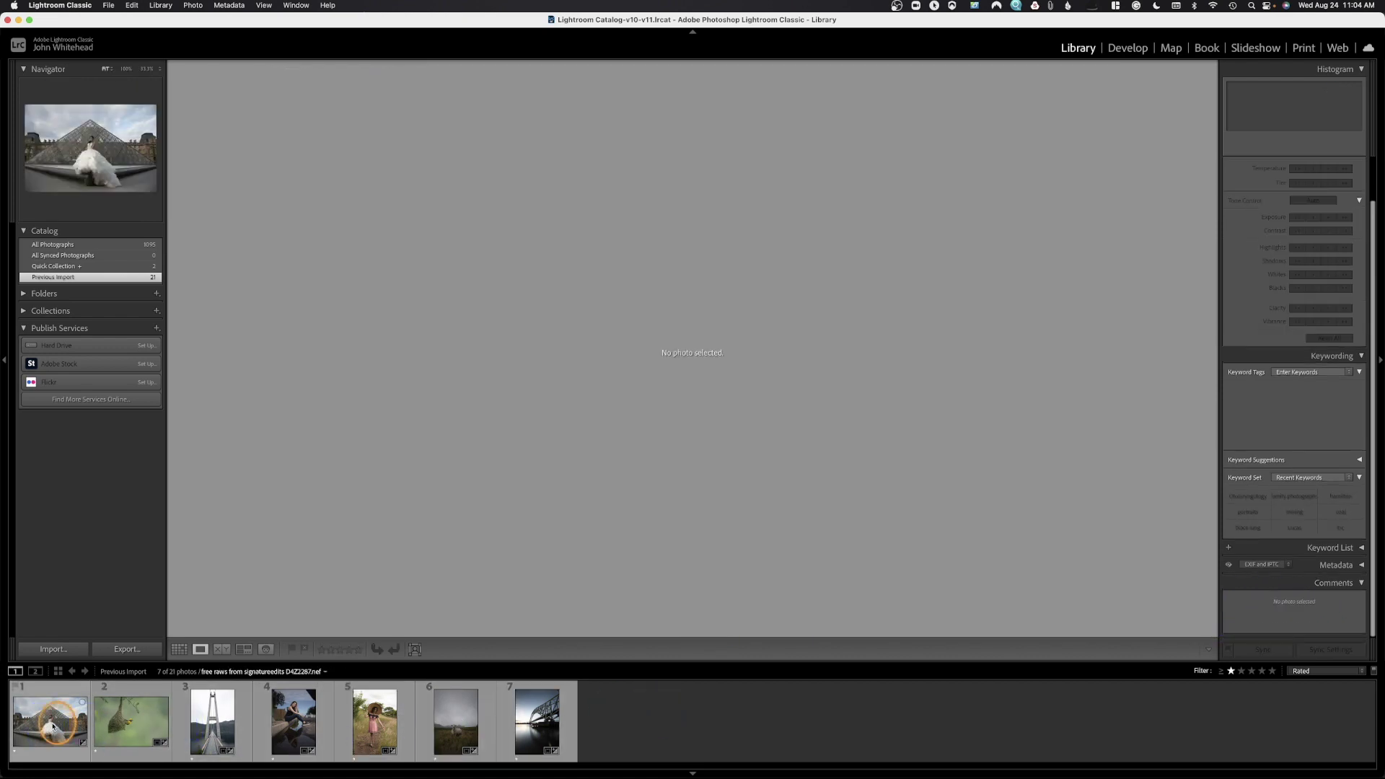
pyautogui.click(52, 726)
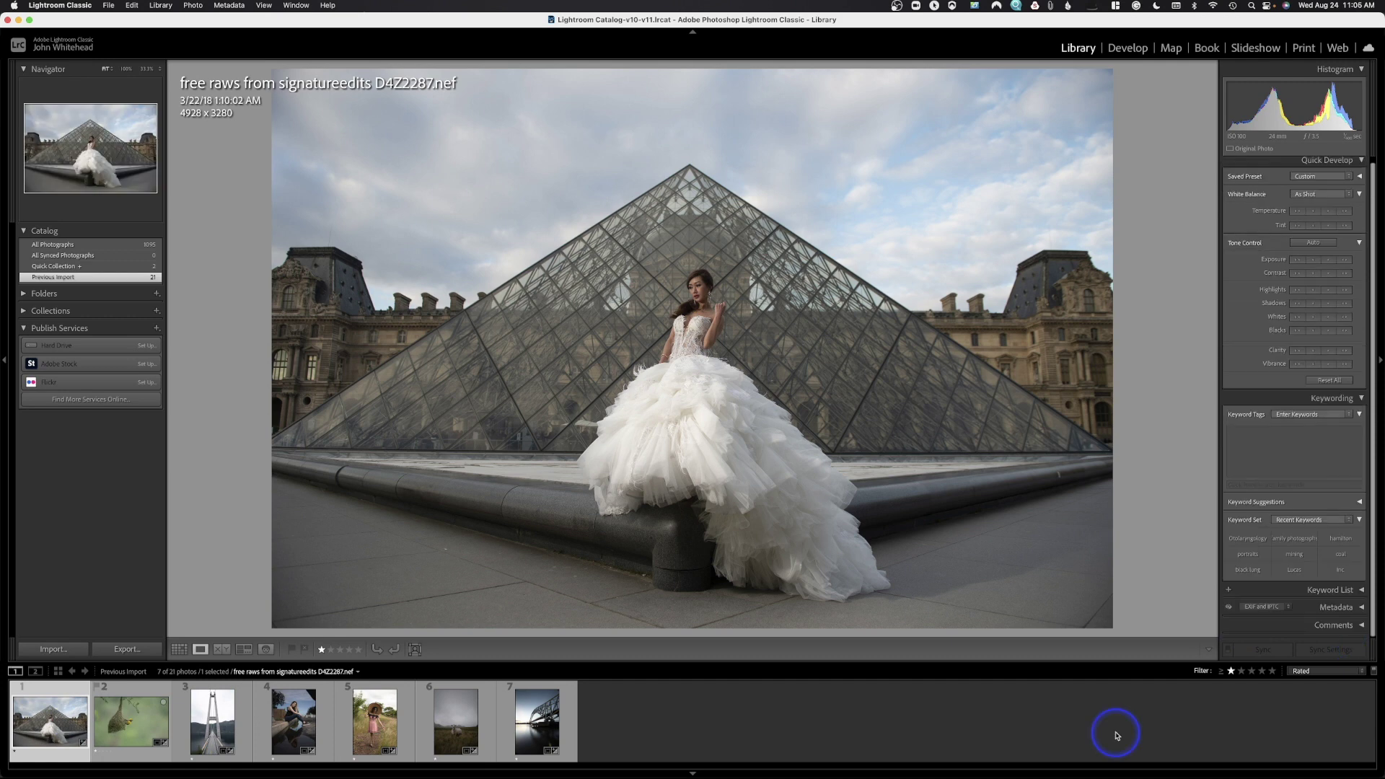